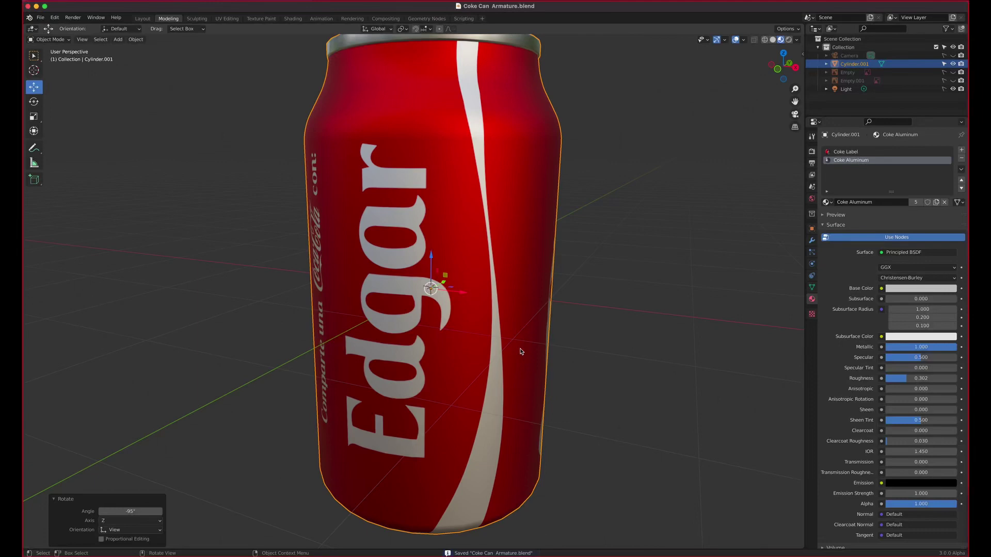
In front view, move the can up about 1.9 m along Z so its base sits on the X axis line.
key("KP_1")
scroll(524, 322, "down", 3)
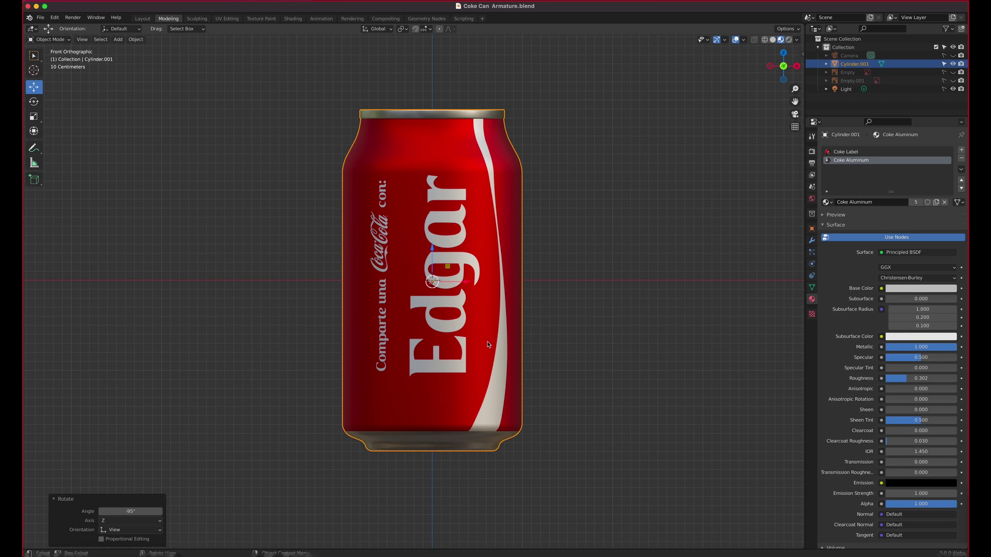
key("g")
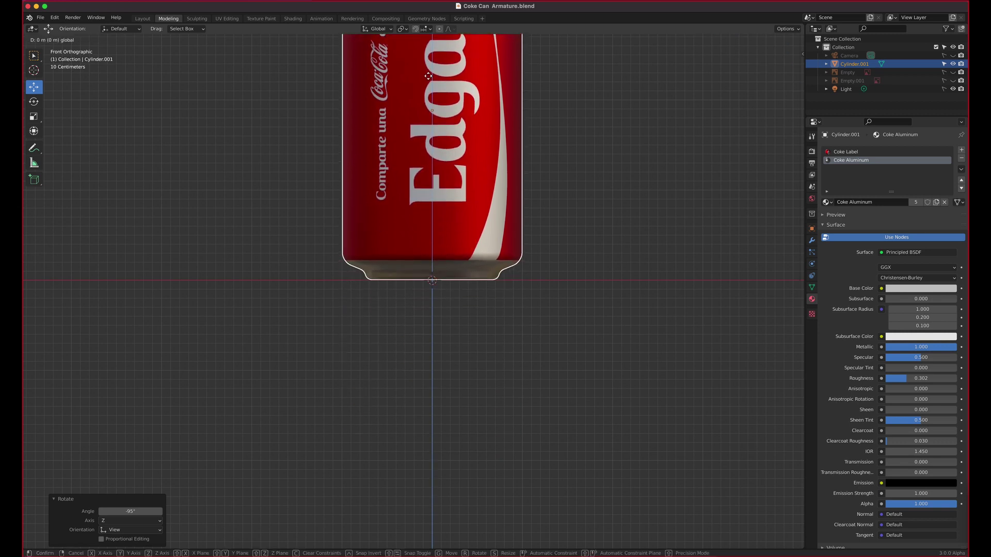
left_click(428, 76)
Fine-tune the can's height by lowering it about 0.0045 m along Z so its base meets the X axis line.
scroll(521, 204, "up", 7)
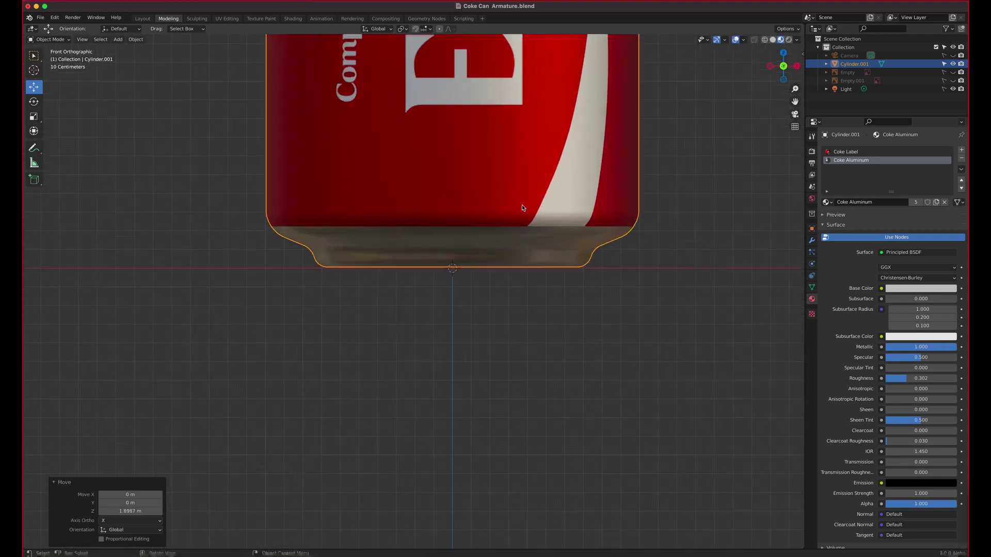
scroll(522, 207, "up", 5)
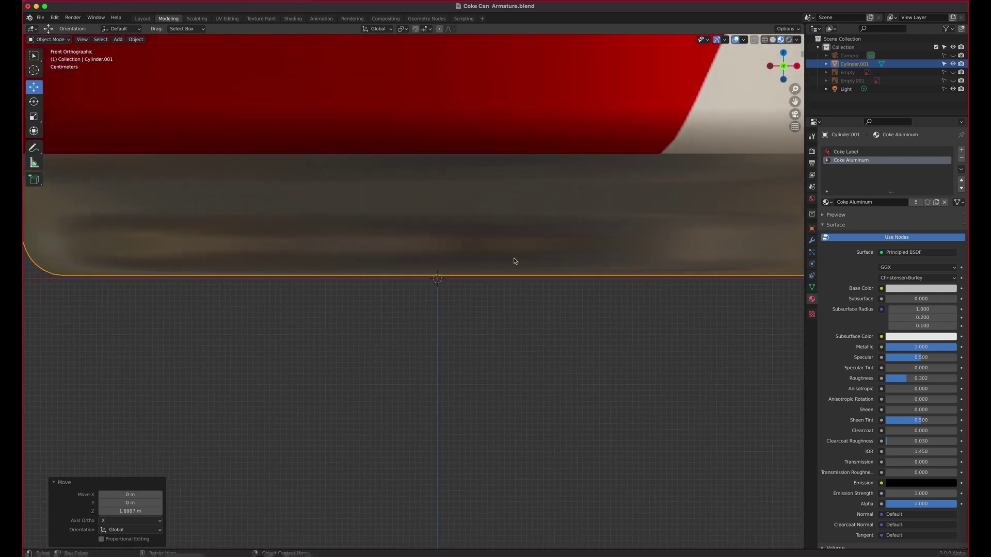
key("g")
key("z")
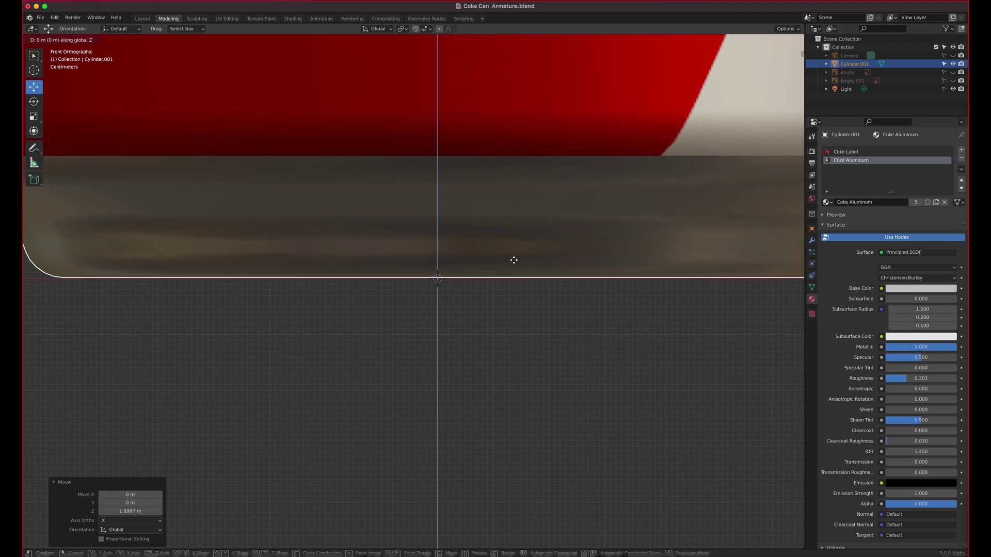
left_click(513, 261)
scroll(525, 276, "down", 8)
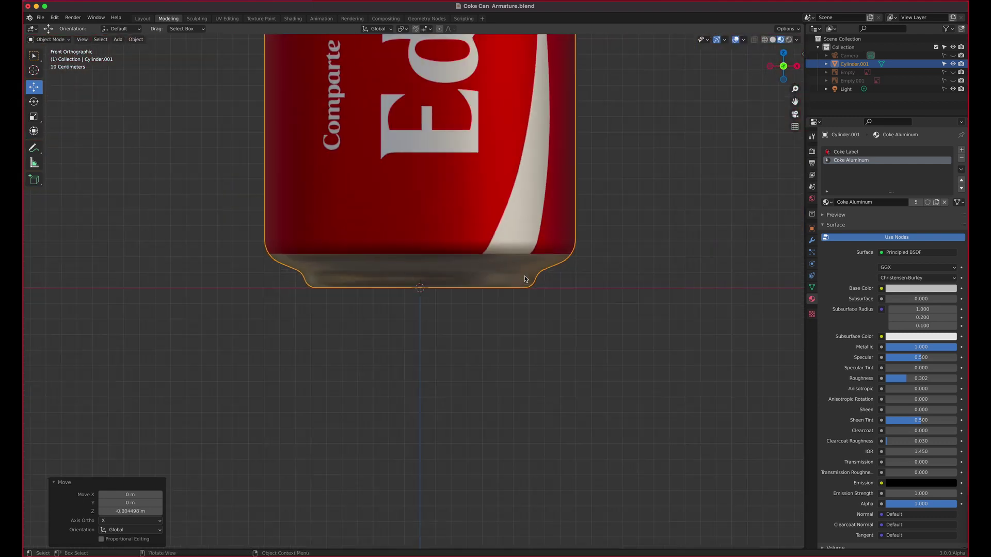
scroll(524, 278, "up", 5)
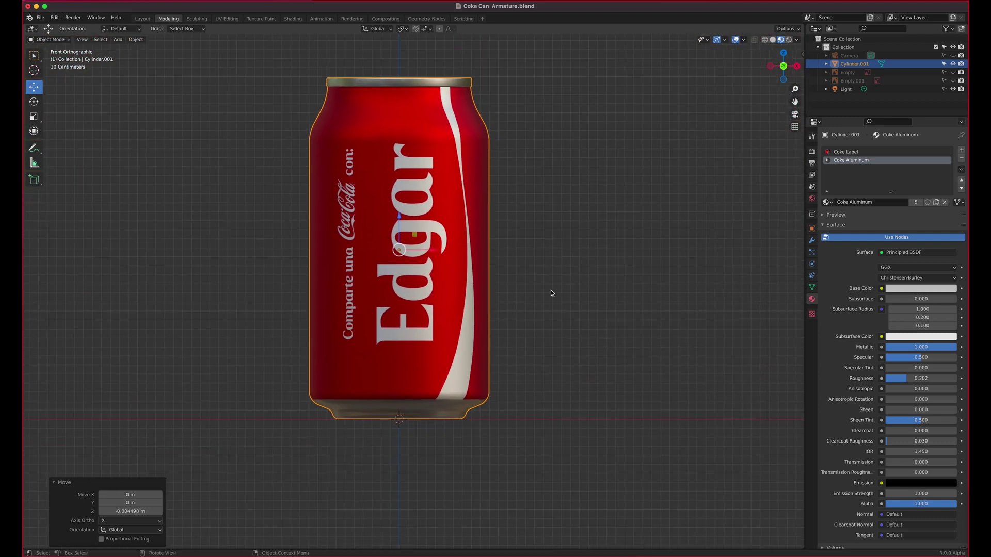
Turn on the Screencast Keys display in the viewport and hide the sidebar again.
key("n")
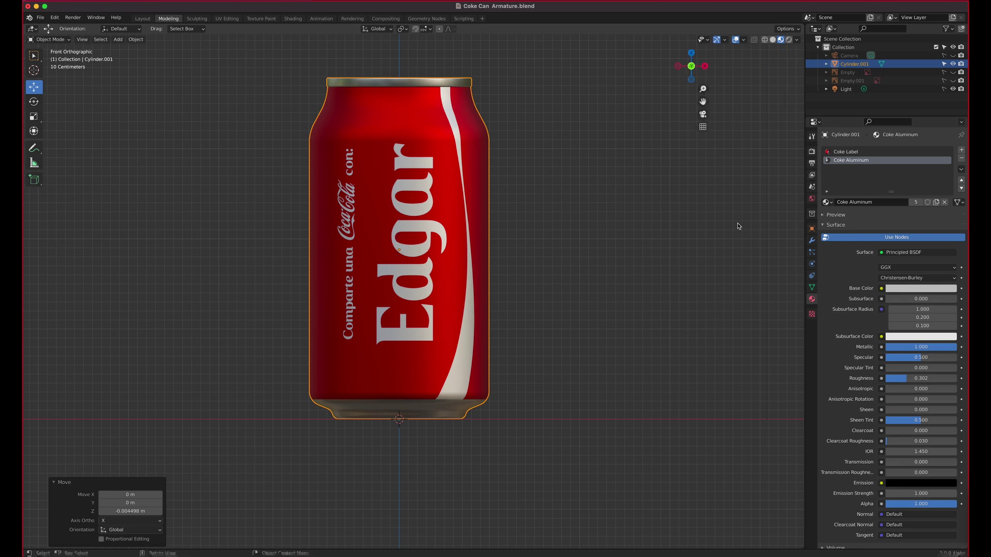
left_click(800, 161)
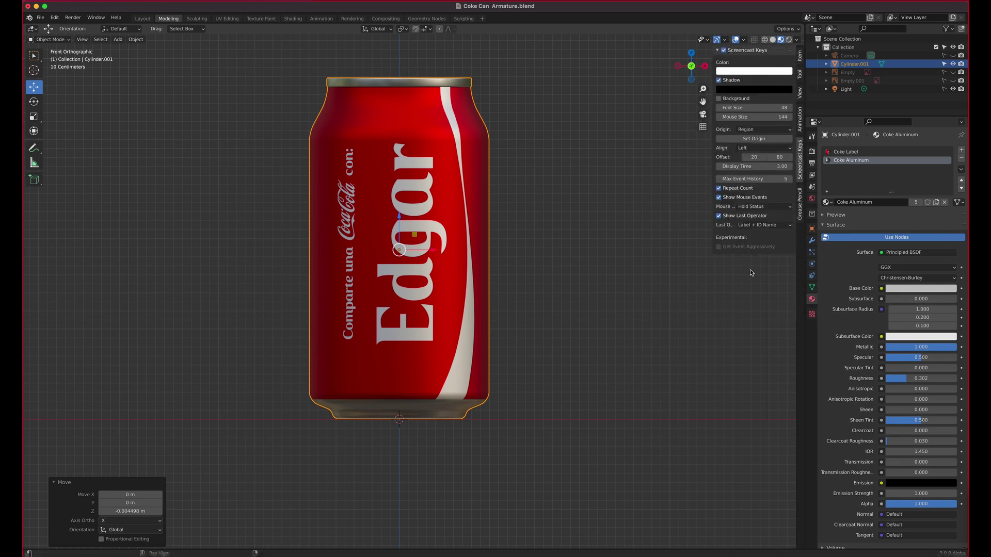
key("n")
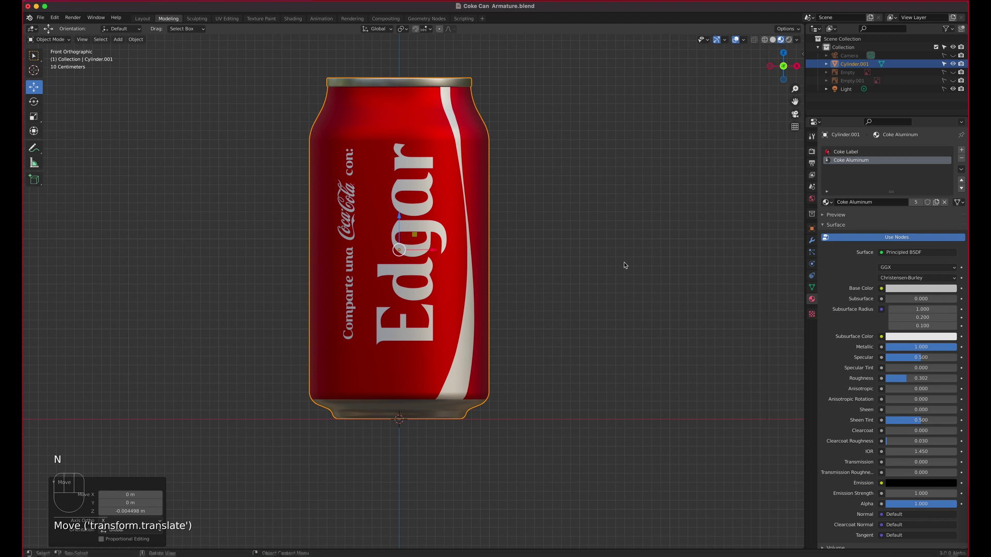
In wireframe shading and Edit Mode, add 13 evenly spaced horizontal loop cuts around the can's straight body without sliding them.
left_click(764, 40)
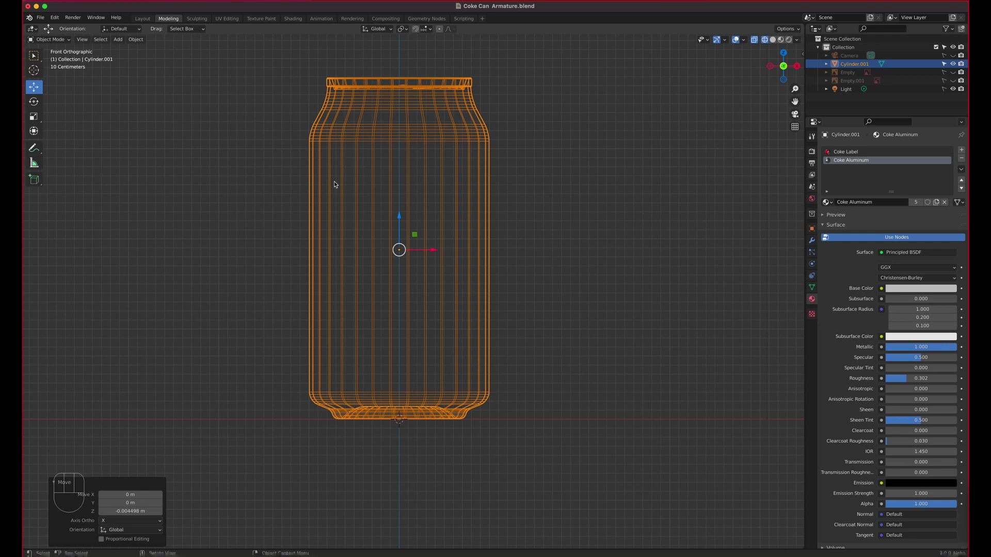
left_click(52, 41)
left_click(49, 58)
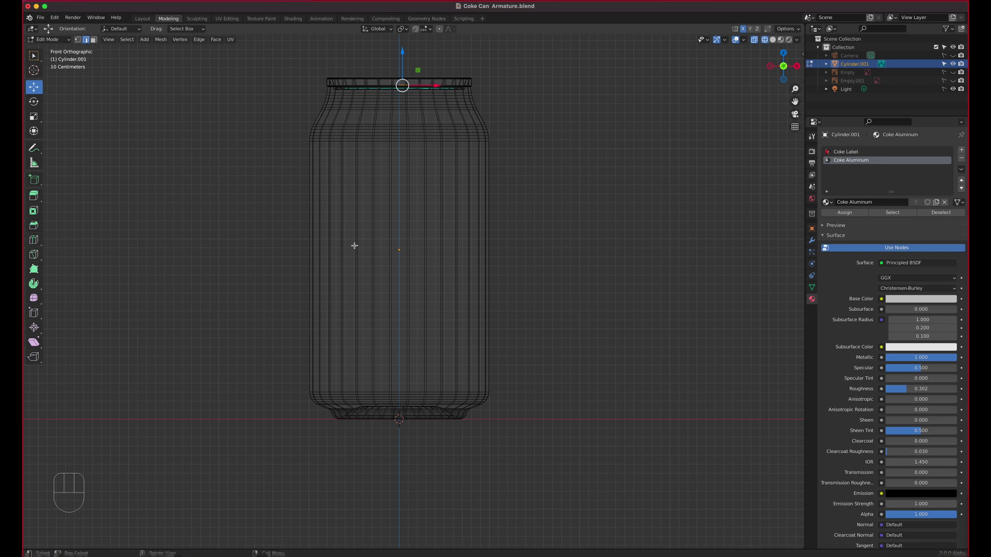
key("ctrl+r")
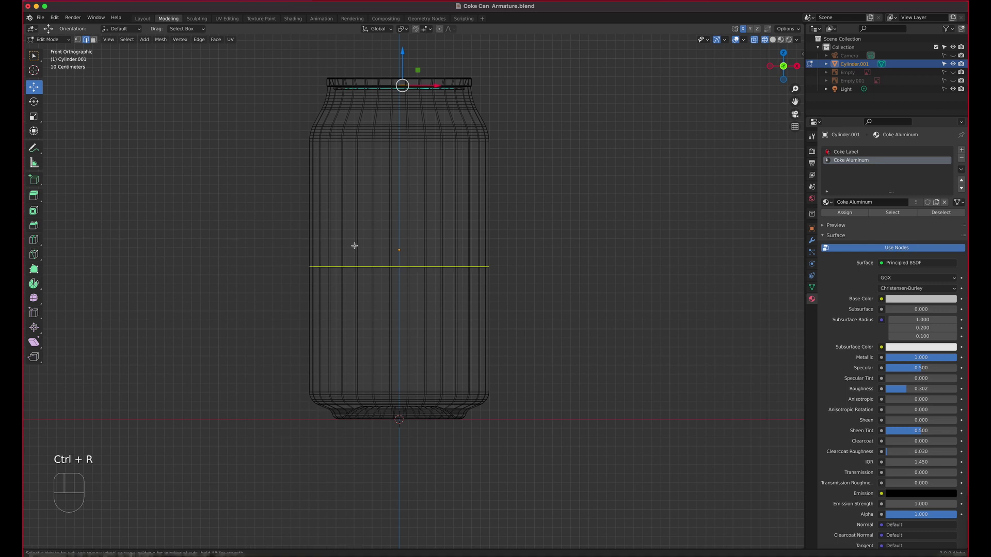
scroll(355, 246, "up", 6)
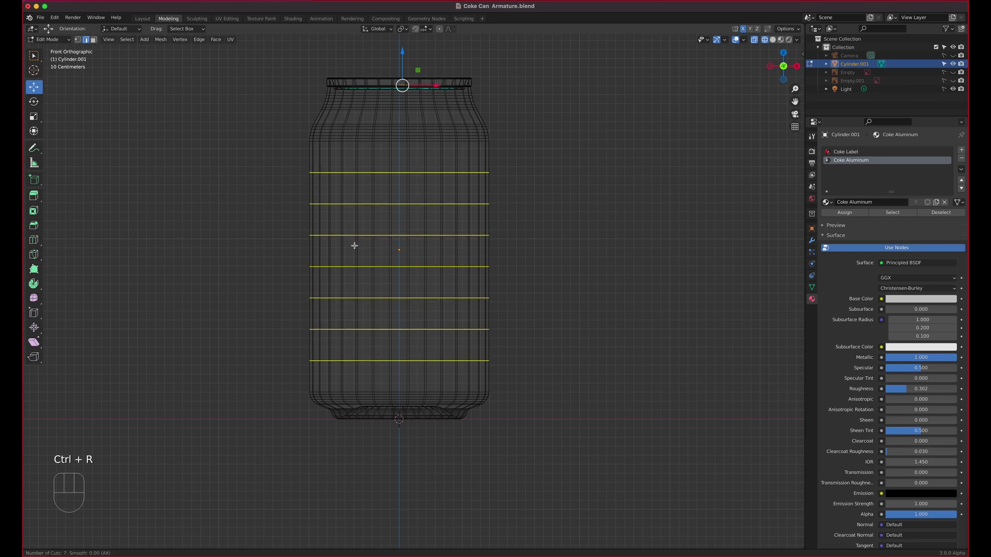
scroll(354, 246, "up", 6)
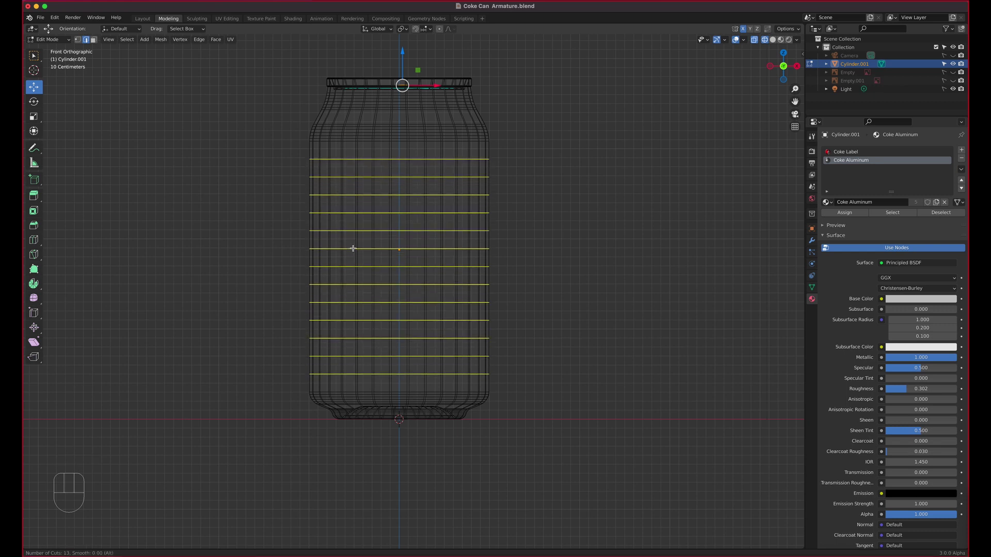
left_click(353, 248)
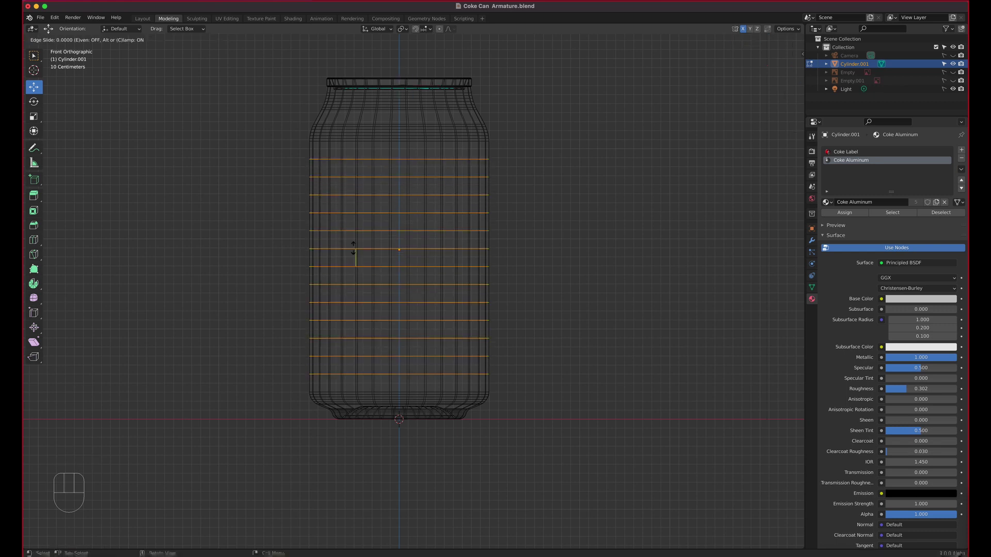
right_click(354, 250)
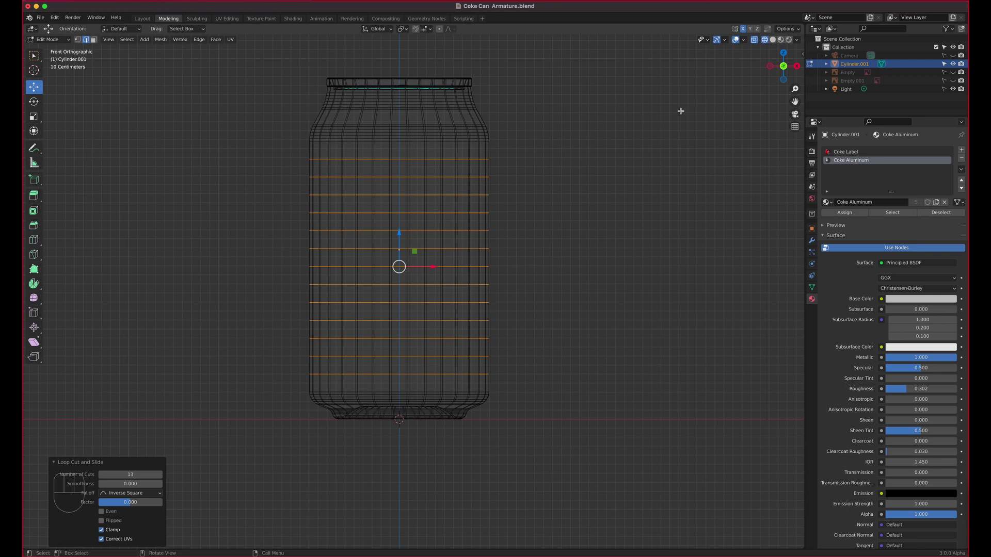
Return the can to Object Mode with Material Preview shading and show the viewport sidebar.
left_click(781, 39)
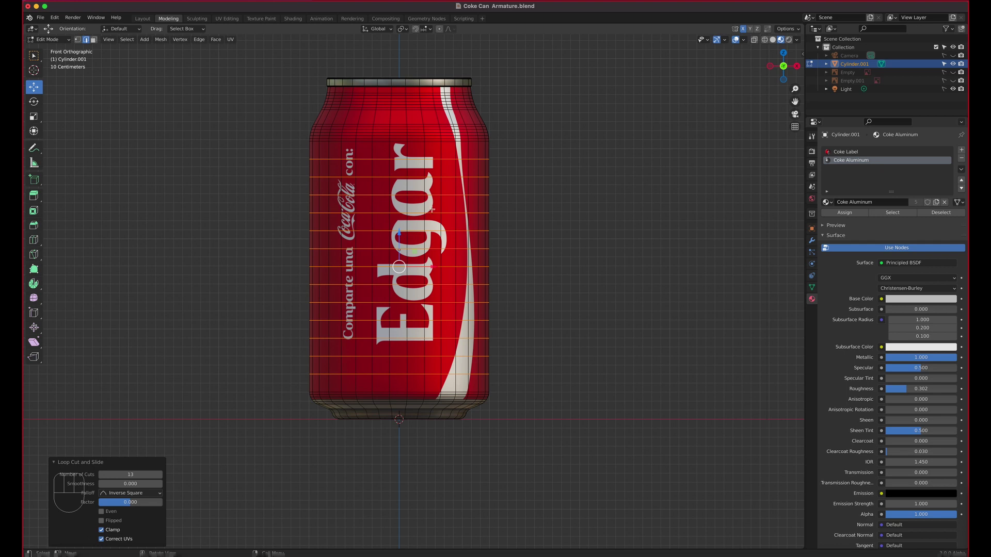
key("Tab")
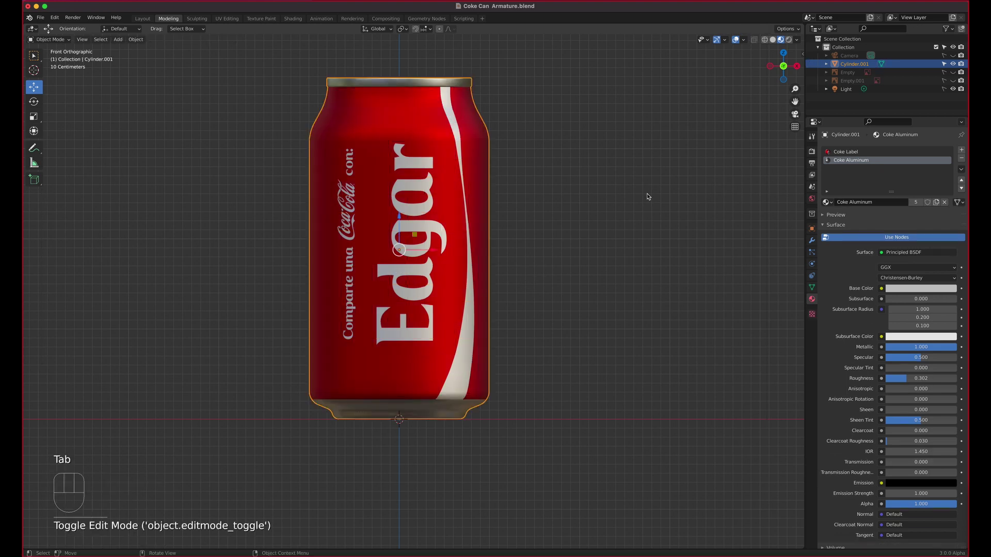
key("n")
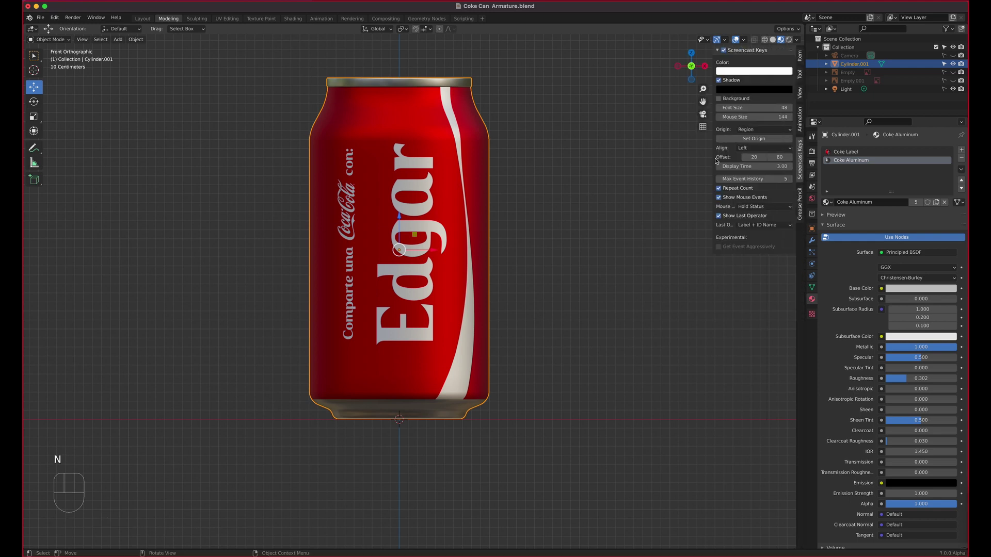
Apply all transforms to the can.
left_click(133, 41)
mouse_move(155, 84)
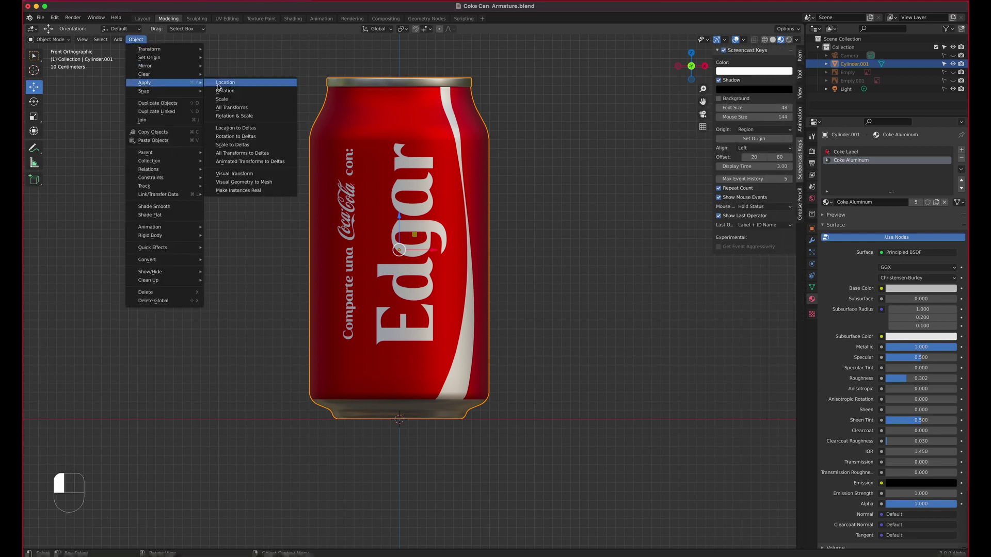
left_click(267, 107)
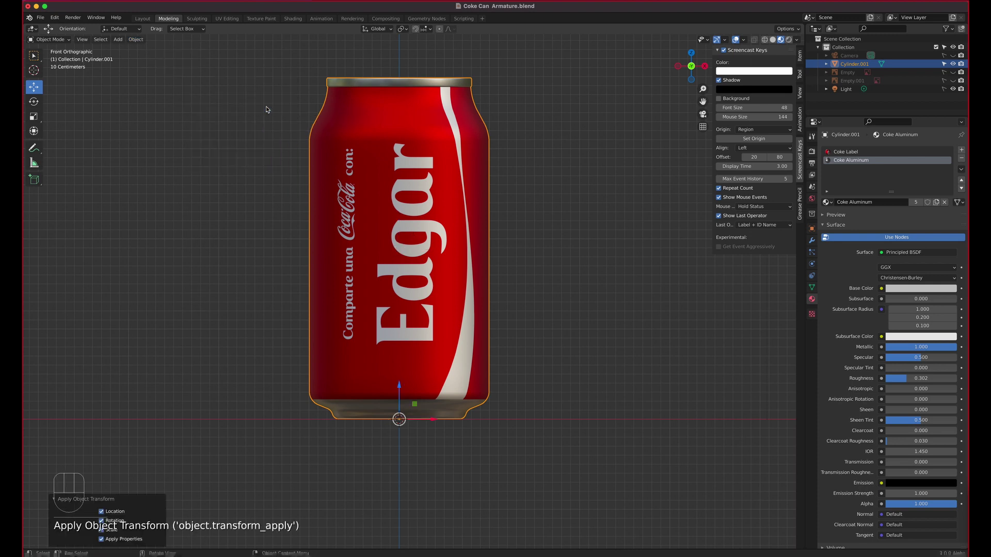
Show the can's location, rotation and scale values and look at it in front view.
left_click(799, 55)
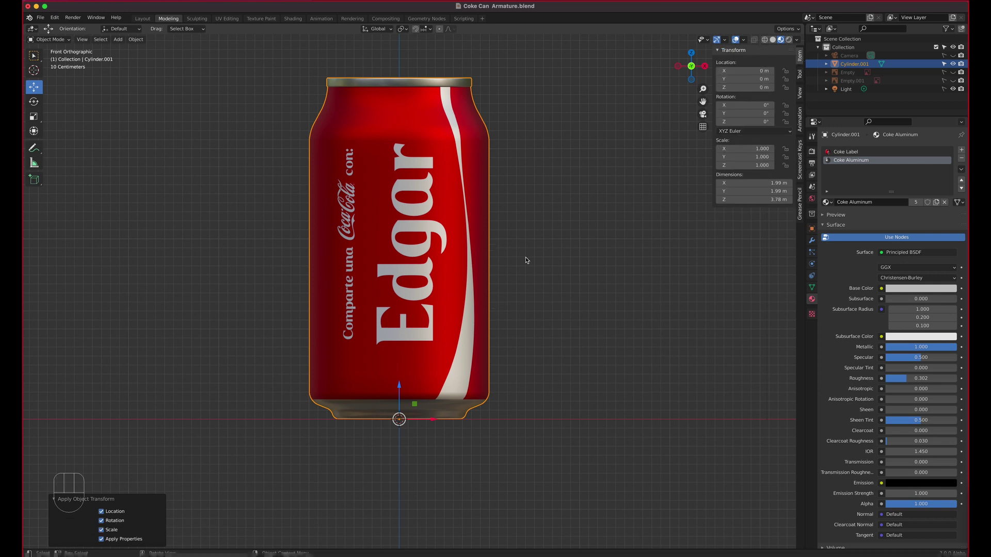
middle_click_drag(524, 258, 441, 331)
key("KP_1")
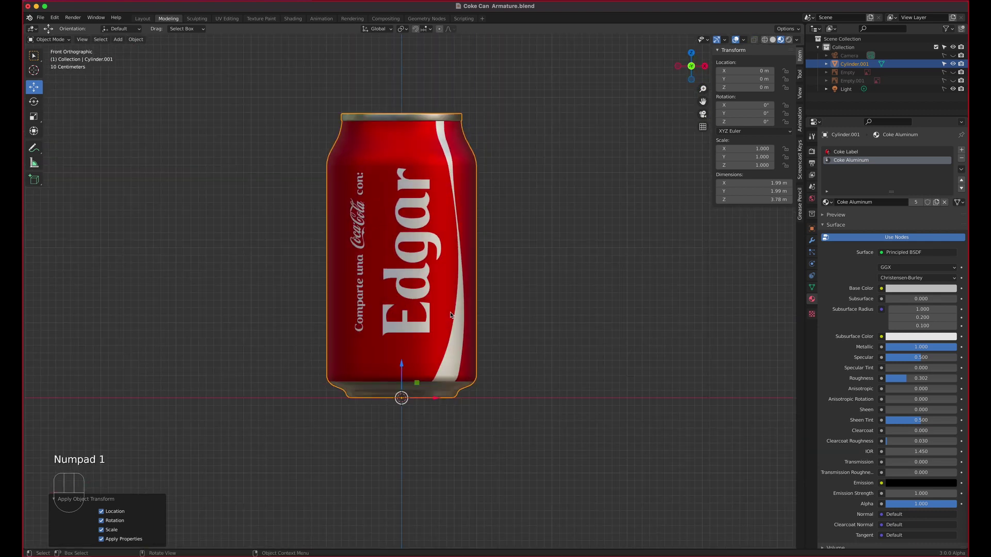
Apply all transforms to the can a second time and undo the transform application.
left_click(135, 39)
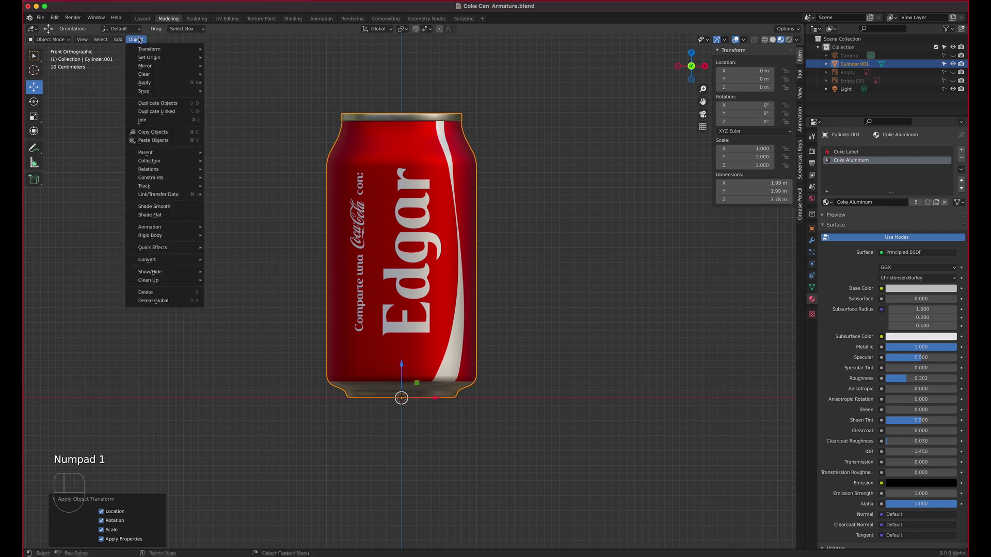
mouse_move(157, 83)
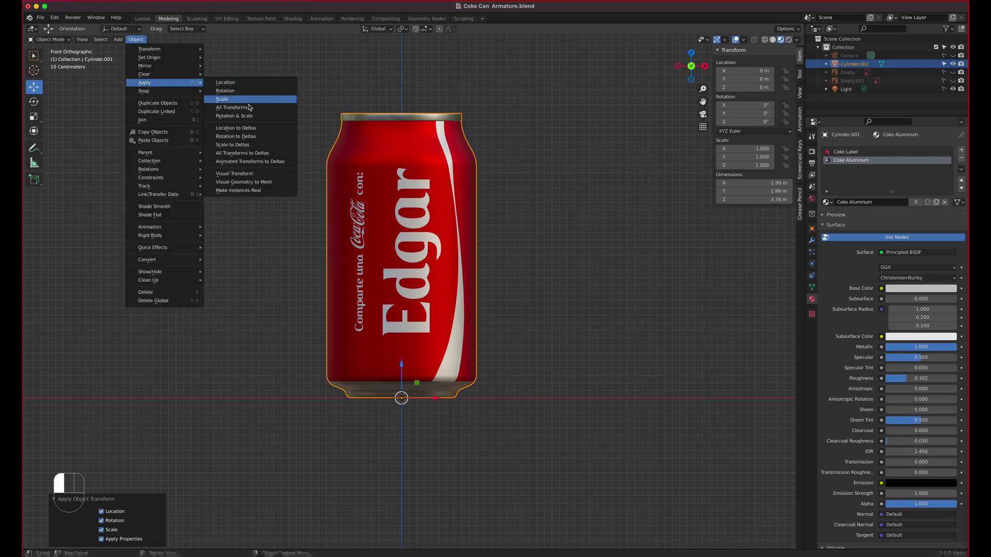
left_click(292, 110)
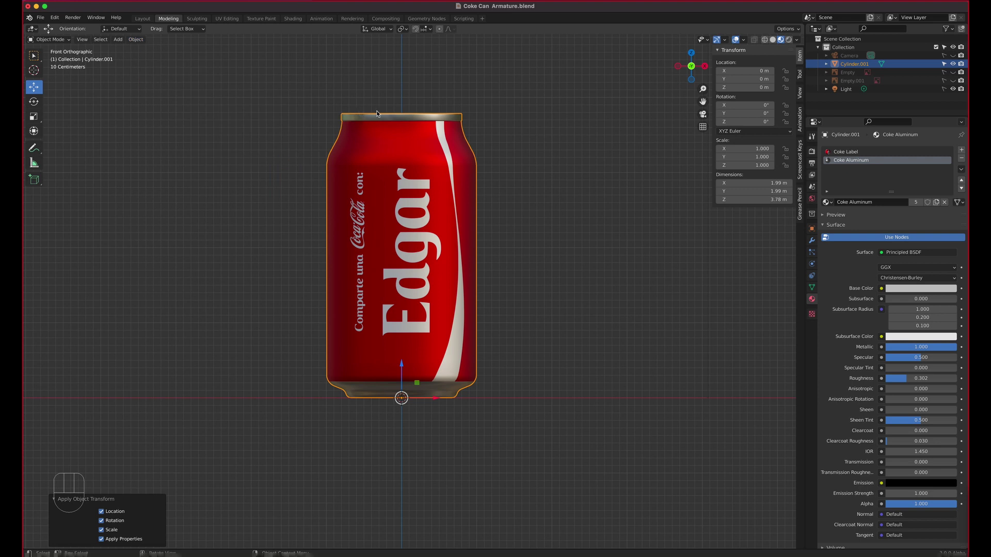
key("super+z")
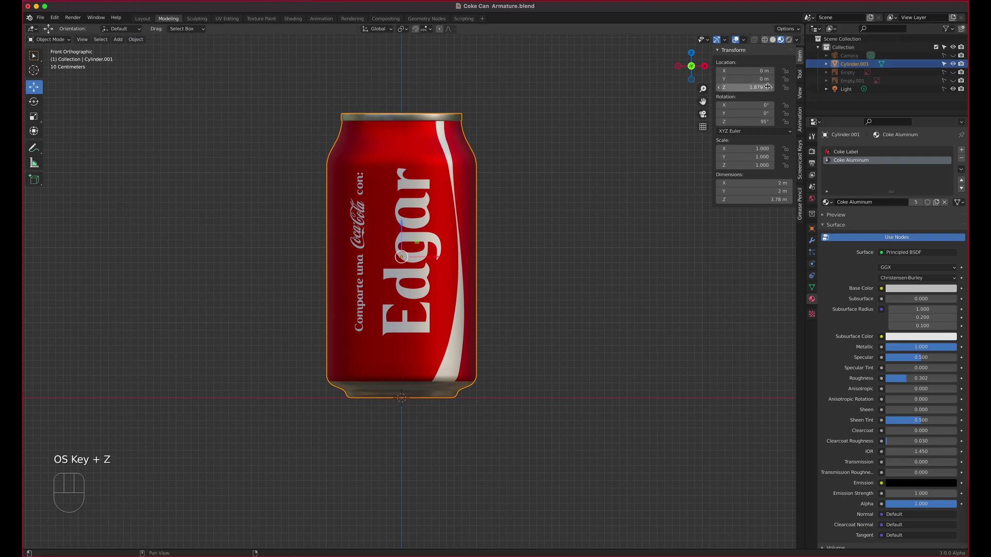
Set the can's Z rotation to 90° and check its orientation from the top and front views.
left_click(761, 123)
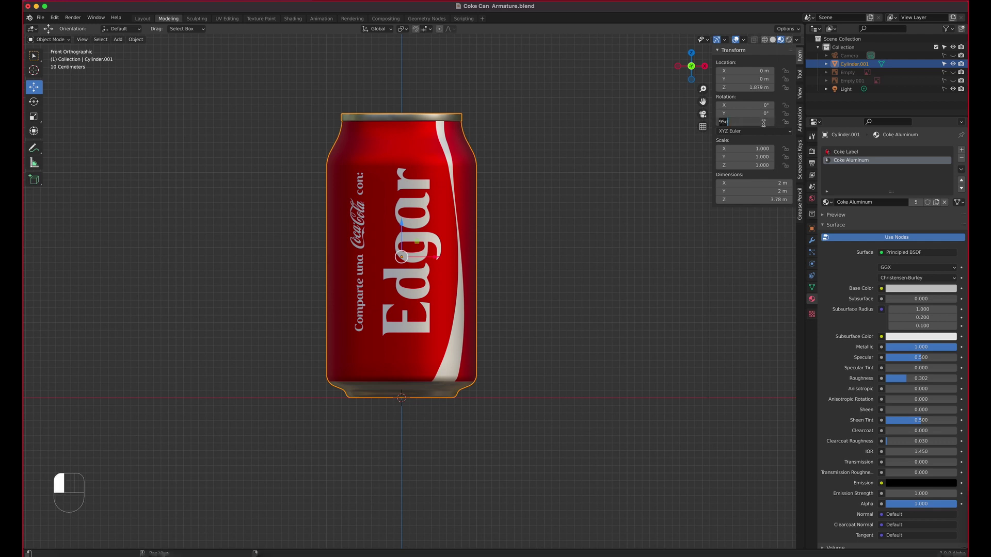
type("90")
key("Return")
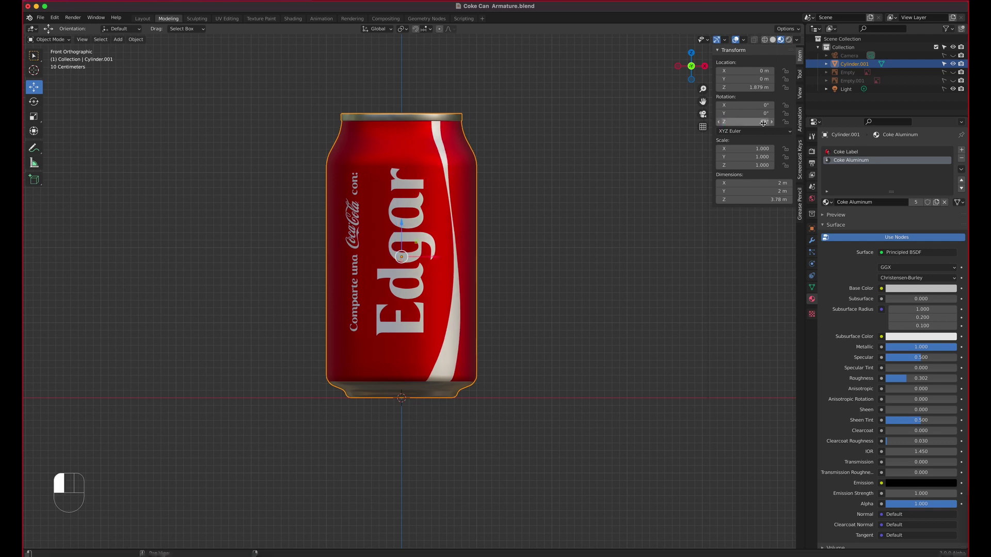
middle_click_drag(412, 192, 380, 288)
key("KP_7")
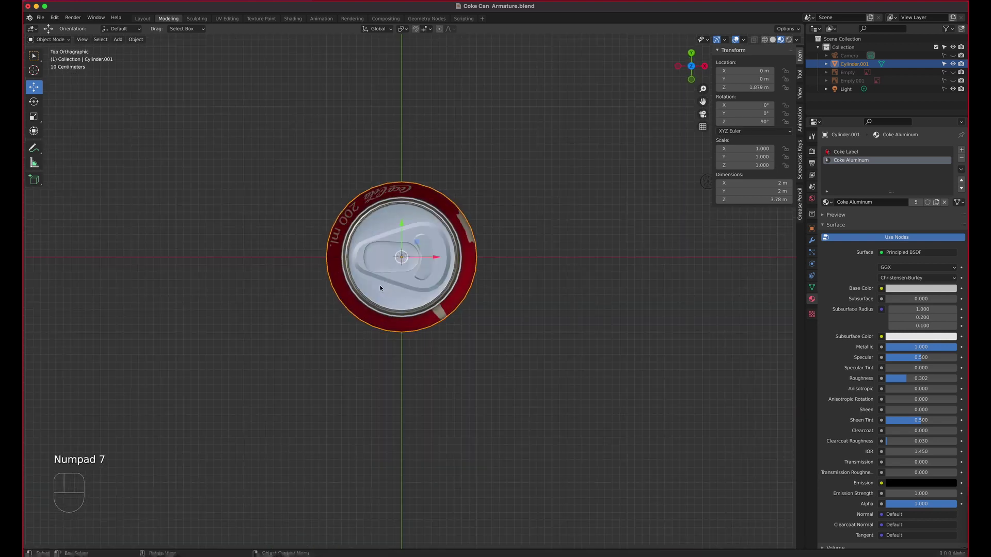
key("KP_1")
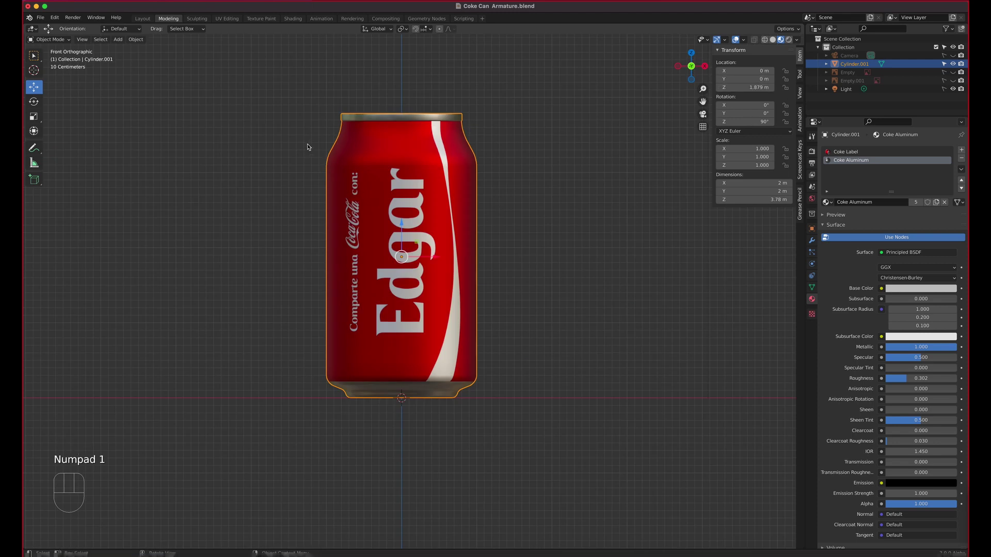
Apply all transforms to the can with its corrected rotation and enter Edit Mode.
left_click(136, 40)
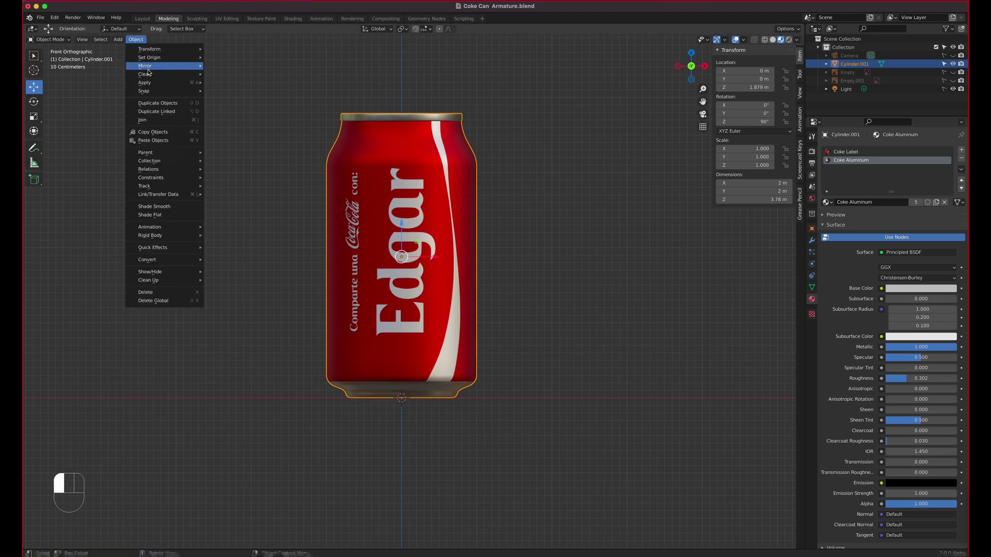
mouse_move(162, 84)
left_click(252, 108)
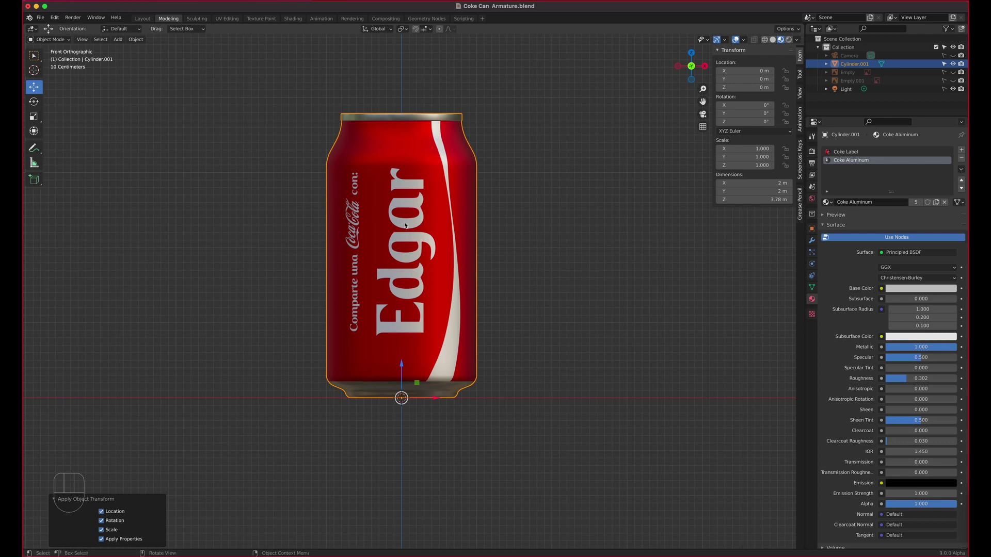
key("Tab")
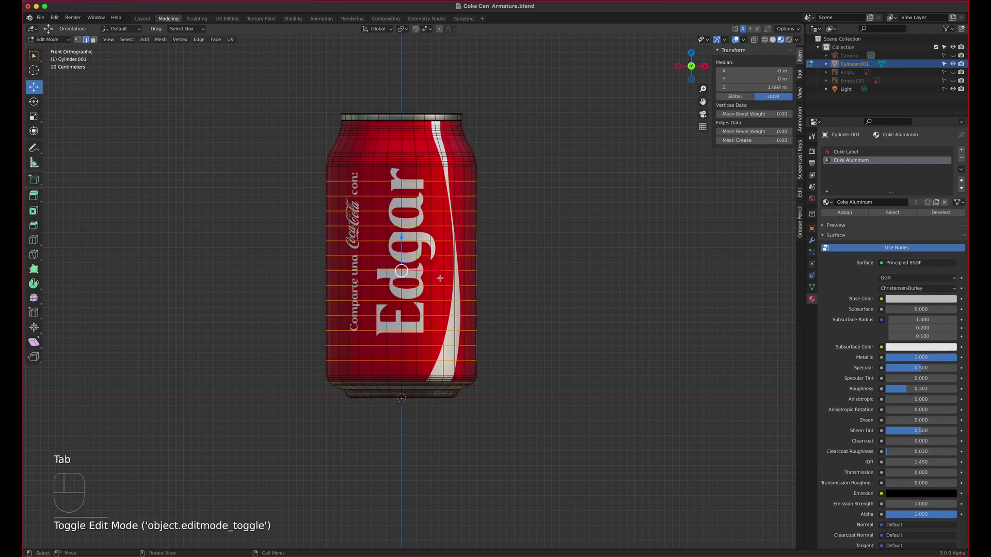
Leave the can's Edit Mode and add a single-bone armature at the can's base on the world origin.
key("Tab")
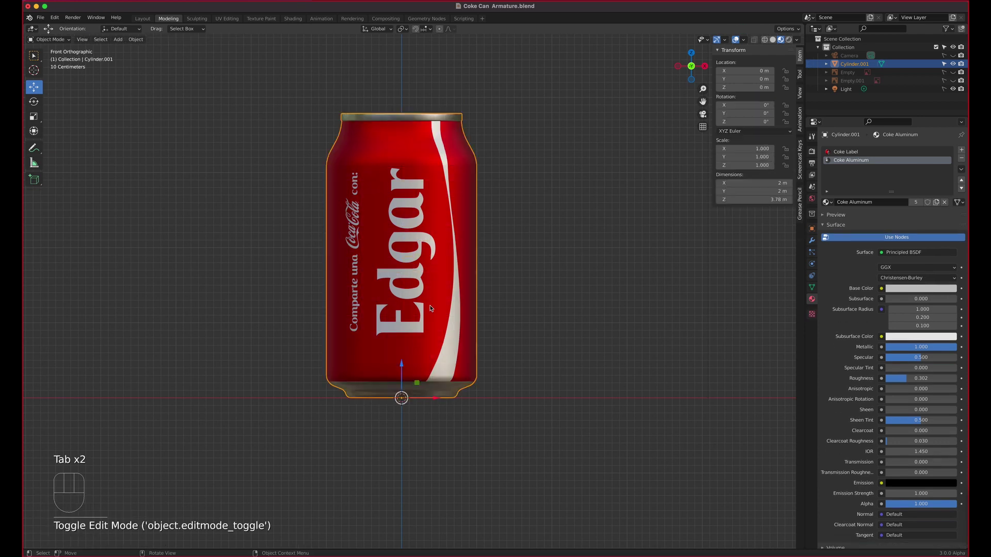
left_click(117, 39)
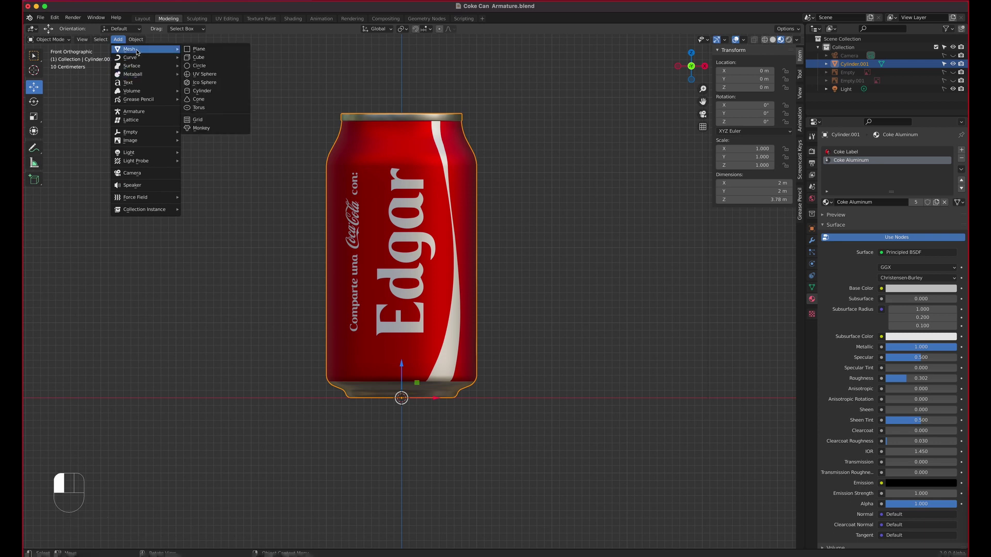
left_click(145, 112)
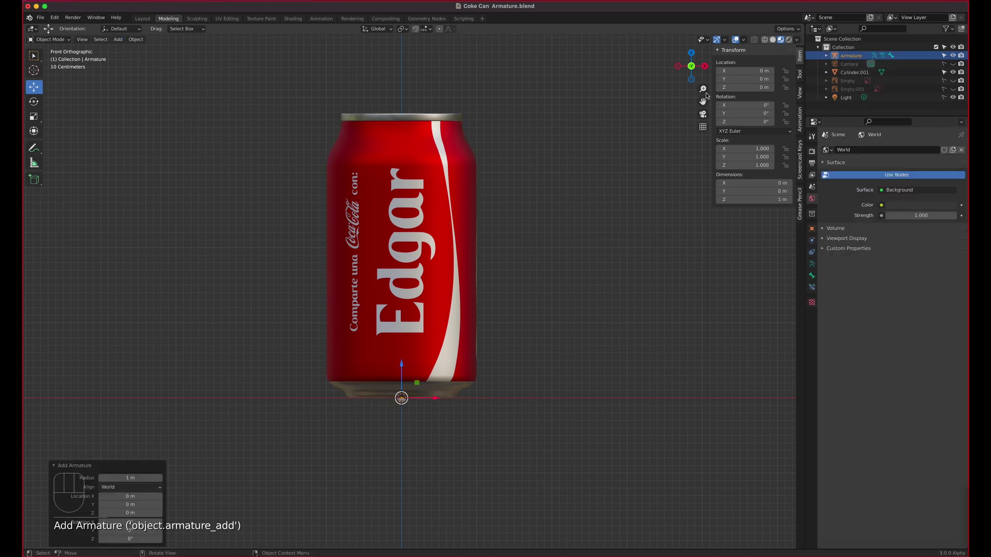
Show the scene in wireframe and enable the In Front display option for the armature.
left_click(765, 40)
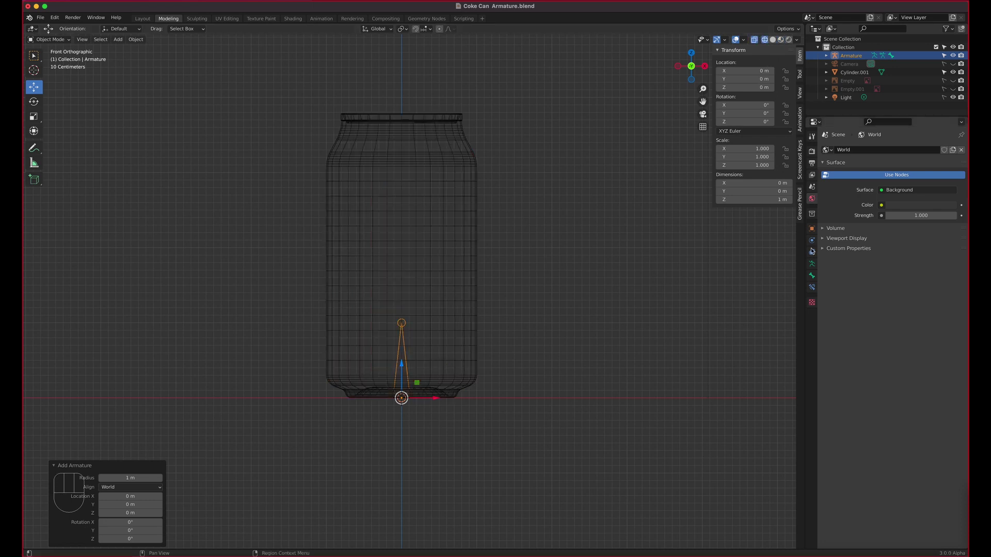
left_click(812, 263)
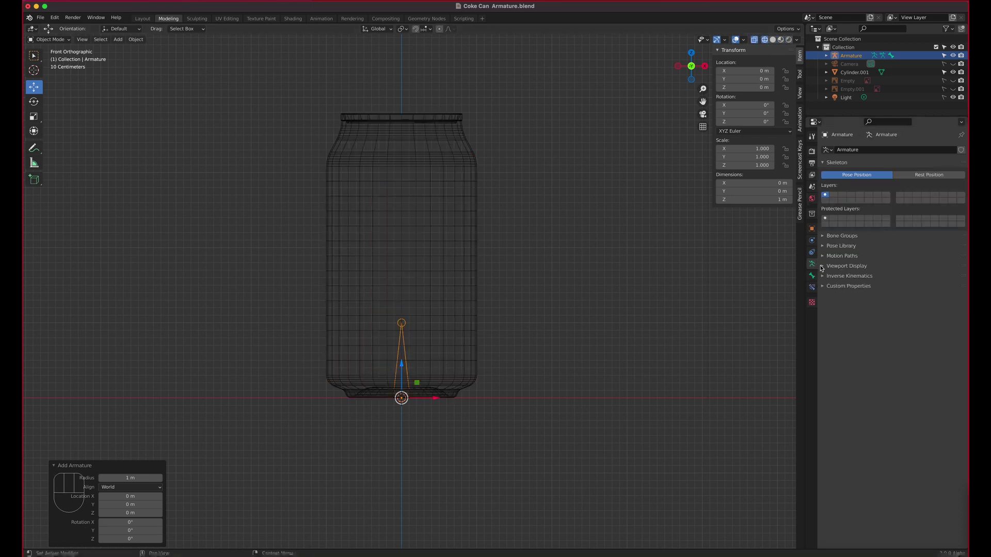
left_click(822, 266)
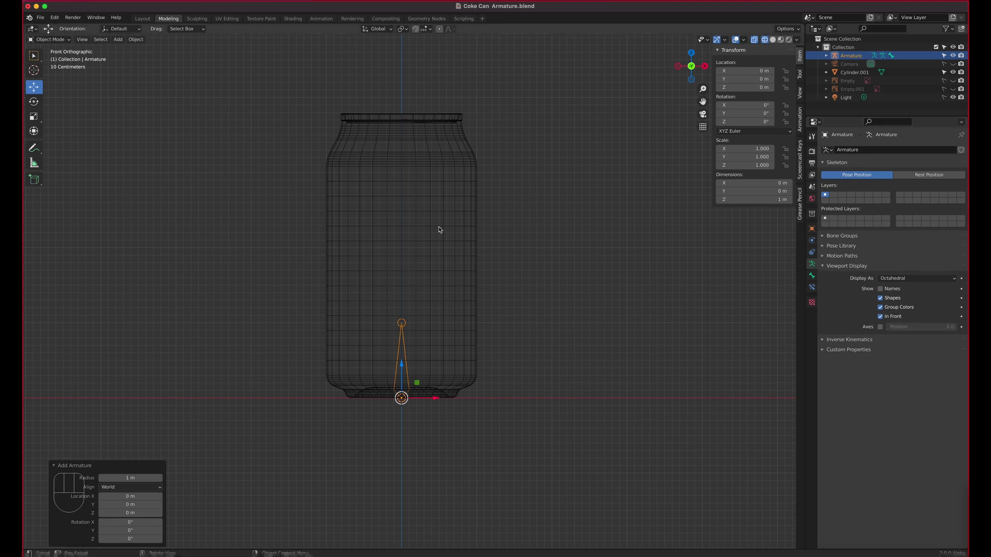
In the armature's Edit Mode, raise the bone's tip along Z to the can's top, at about 3.81 m.
left_click(56, 39)
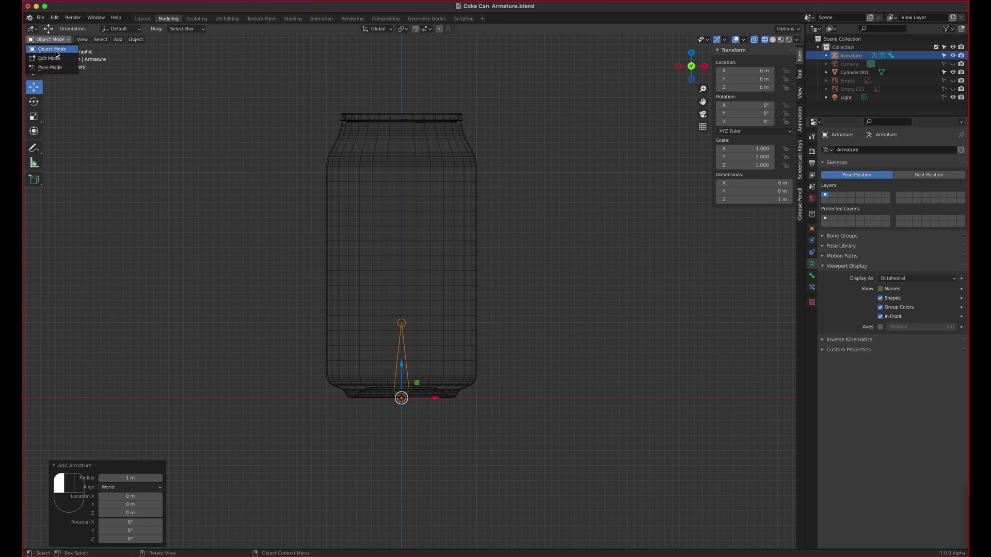
left_click(54, 58)
left_click(404, 323)
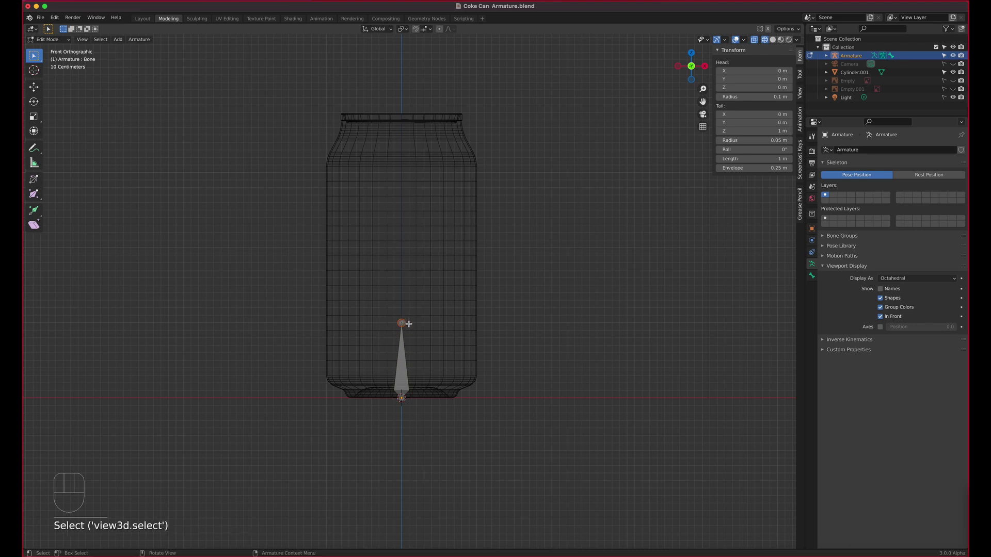
left_click(34, 87)
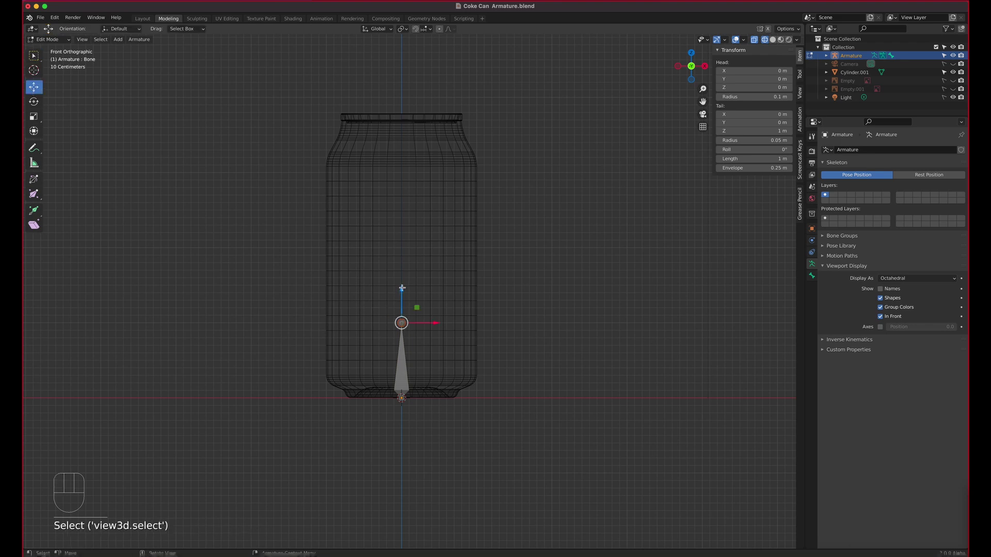
left_click_drag(400, 291, 405, 74)
Lower the bone's tip to about 3.79 m, level with the can's rim, and return to Object Mode.
scroll(394, 102, "up", 6)
scroll(395, 101, "down", 5)
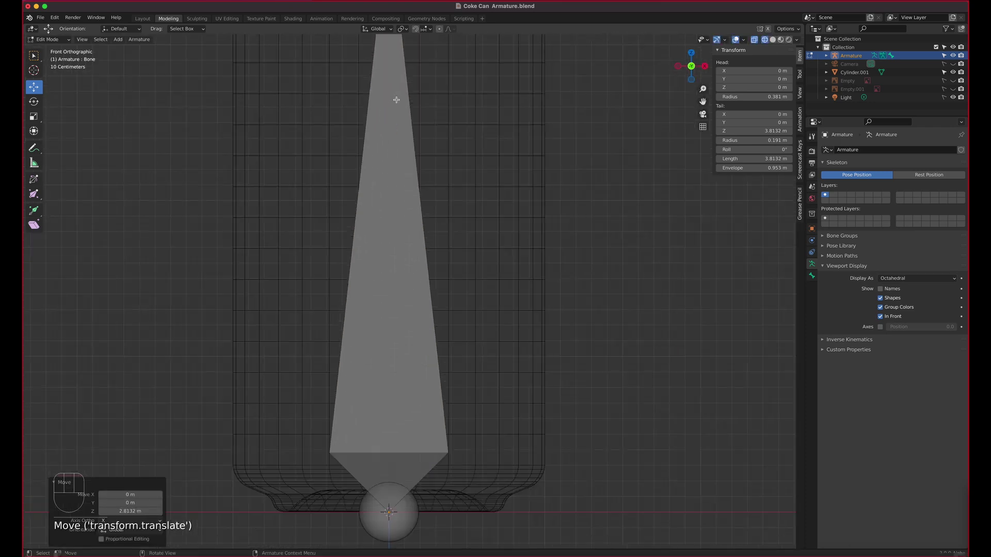
scroll(481, 261, "up", 4, "shift")
scroll(472, 207, "up", 2)
scroll(472, 207, "up", 4, "shift")
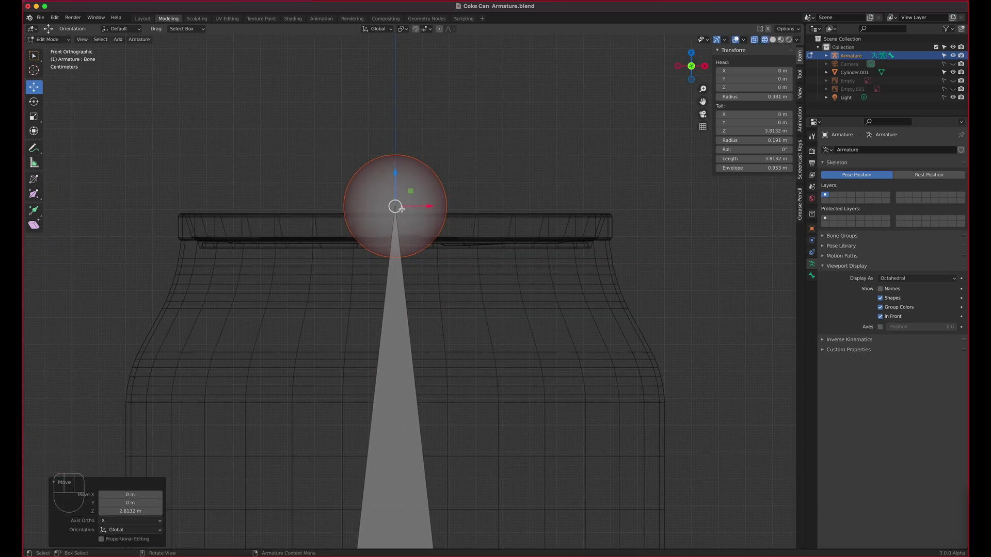
left_click_drag(398, 167, 396, 176)
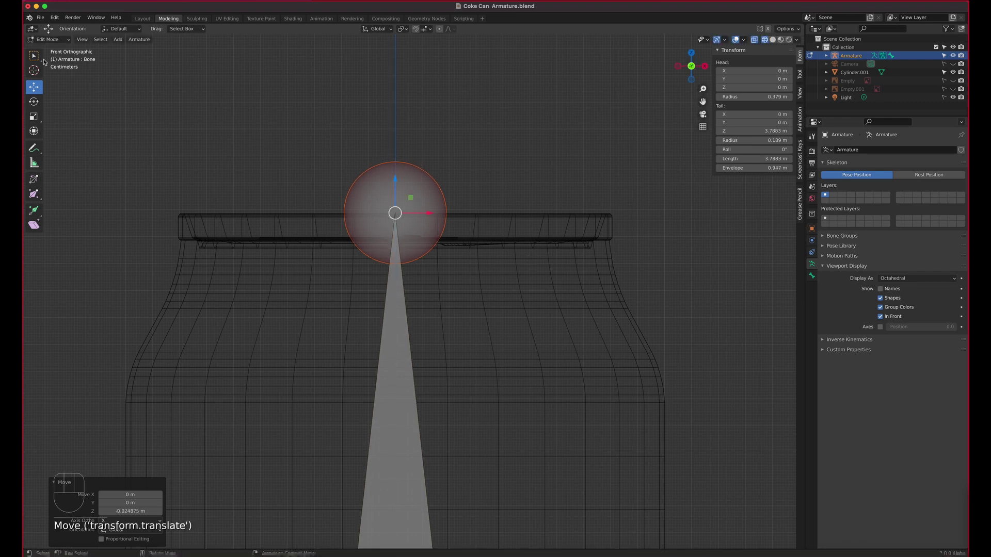
left_click(45, 39)
left_click(51, 49)
Add a Maintain Volume object constraint to the armature and set its free axis to Z.
scroll(479, 278, "down", 8)
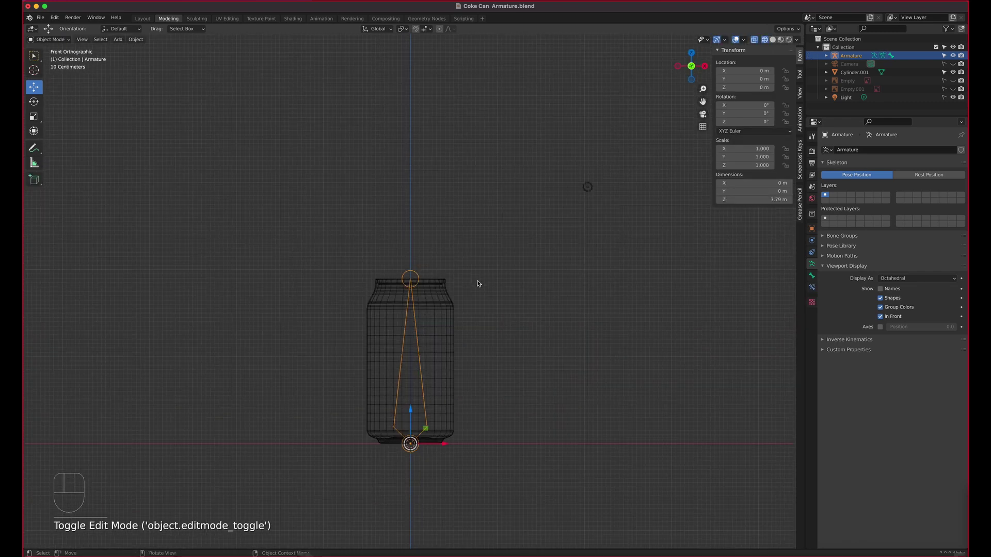
scroll(485, 258, "down", 3, "shift")
scroll(485, 228, "up", 6)
scroll(484, 229, "down", 2)
scroll(483, 268, "up", 3, "shift")
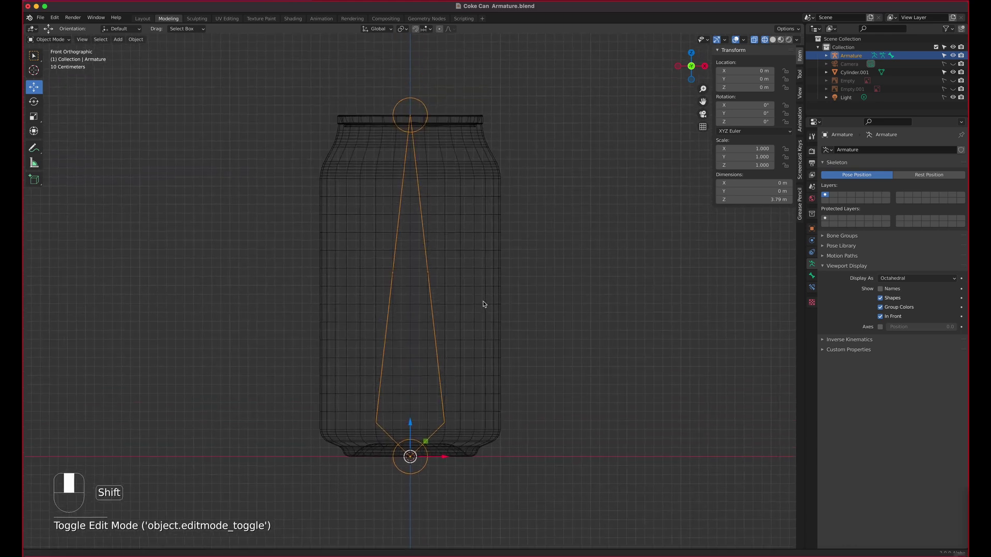
left_click(811, 252)
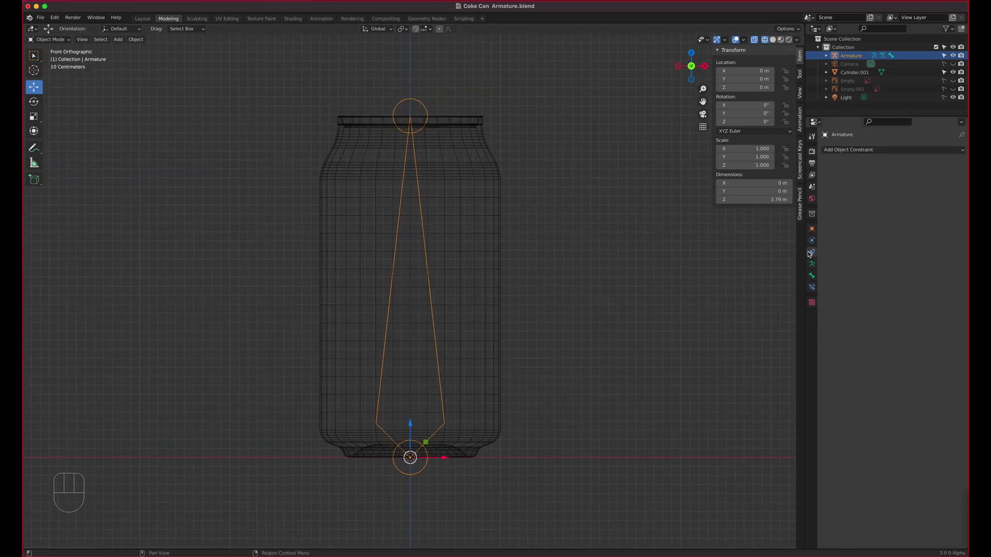
left_click(862, 150)
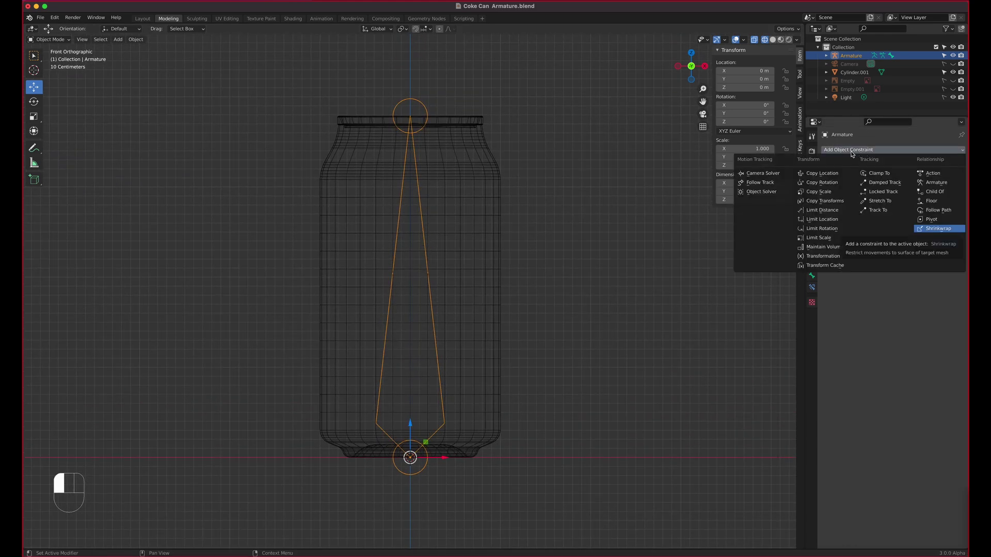
left_click(884, 150)
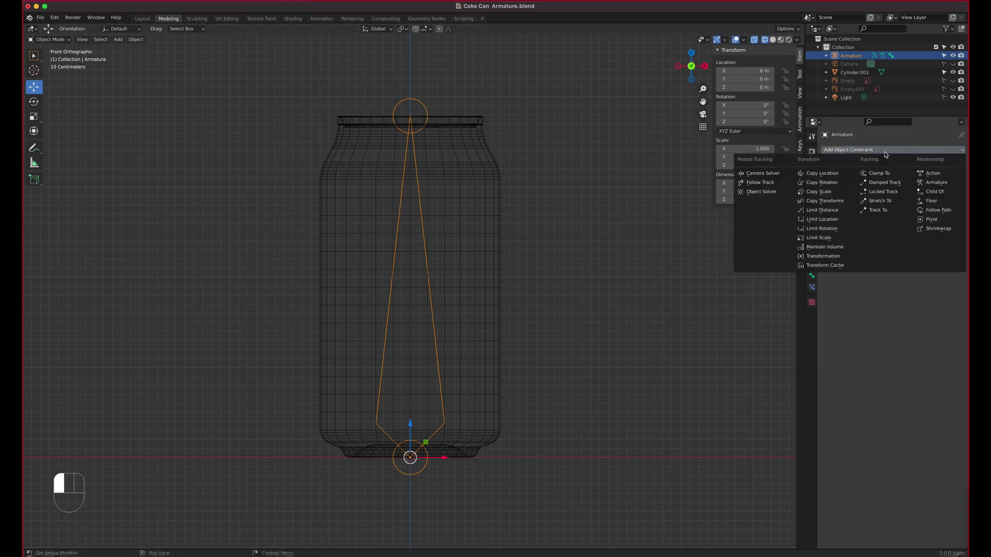
left_click(824, 247)
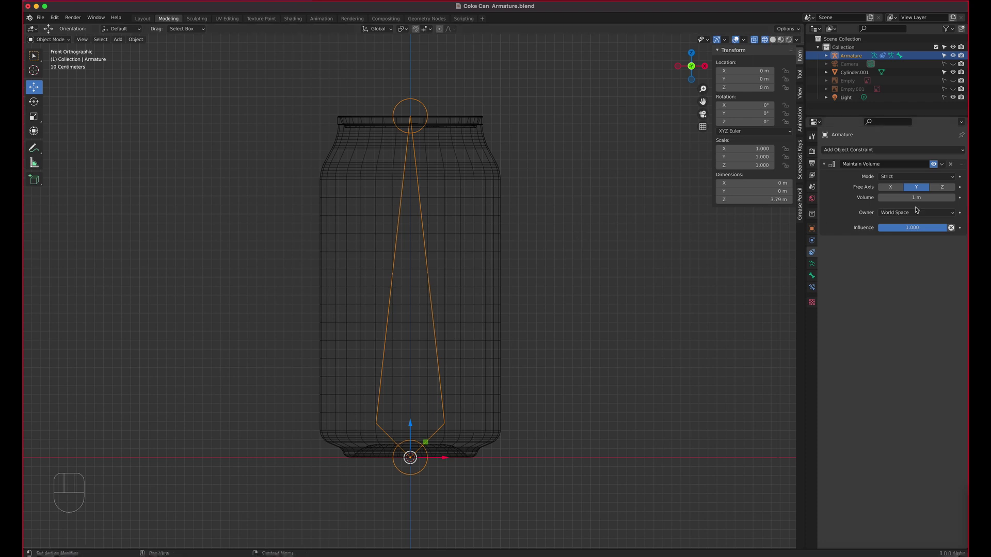
left_click(944, 187)
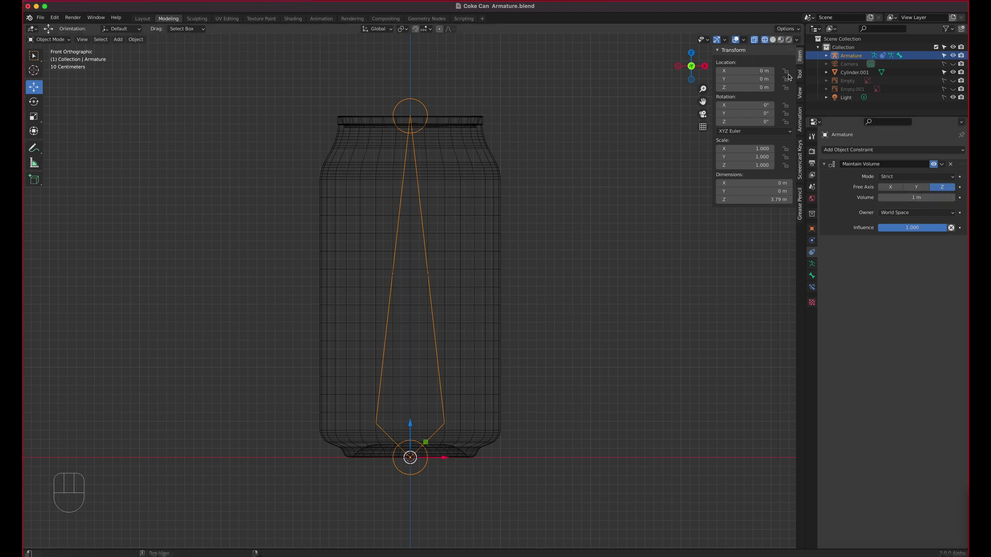
Show the scene in Material Preview and parent the can to the armature with automatic weights.
left_click(781, 40)
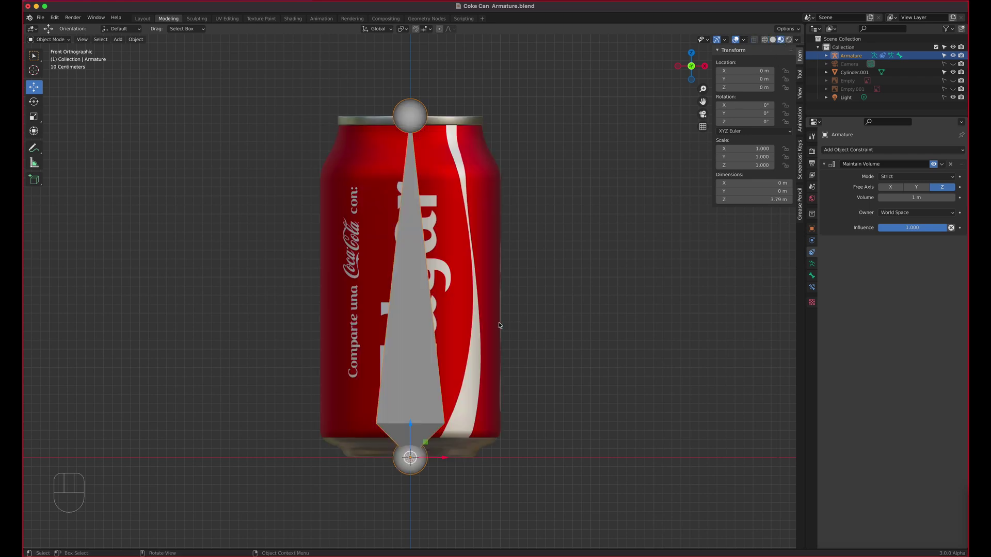
left_click(474, 302)
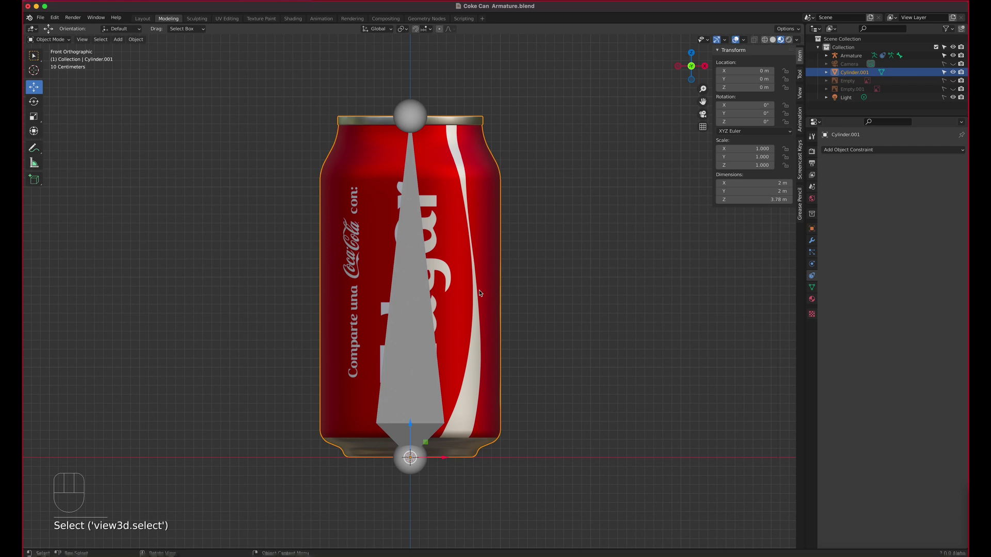
left_click(407, 334, "shift")
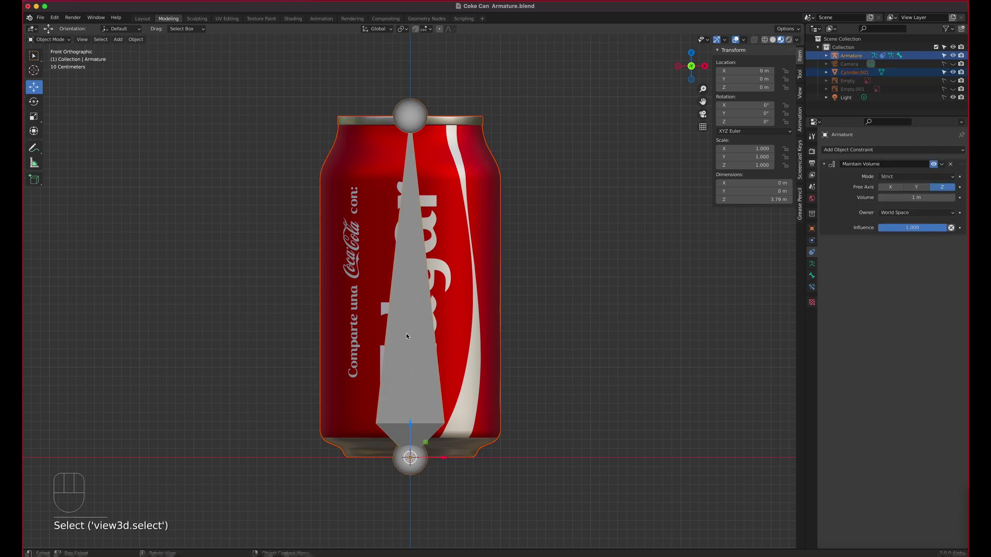
key("ctrl+p")
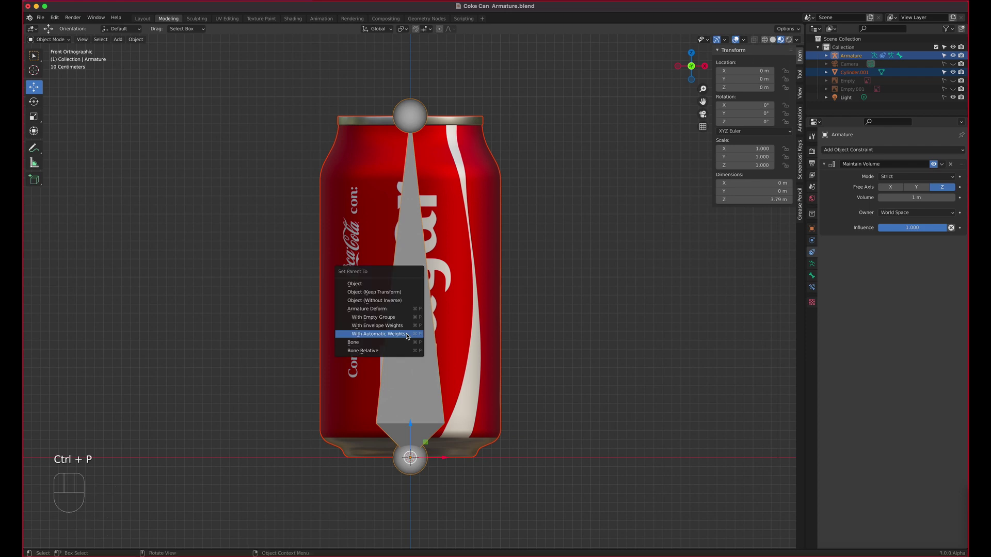
left_click(370, 336)
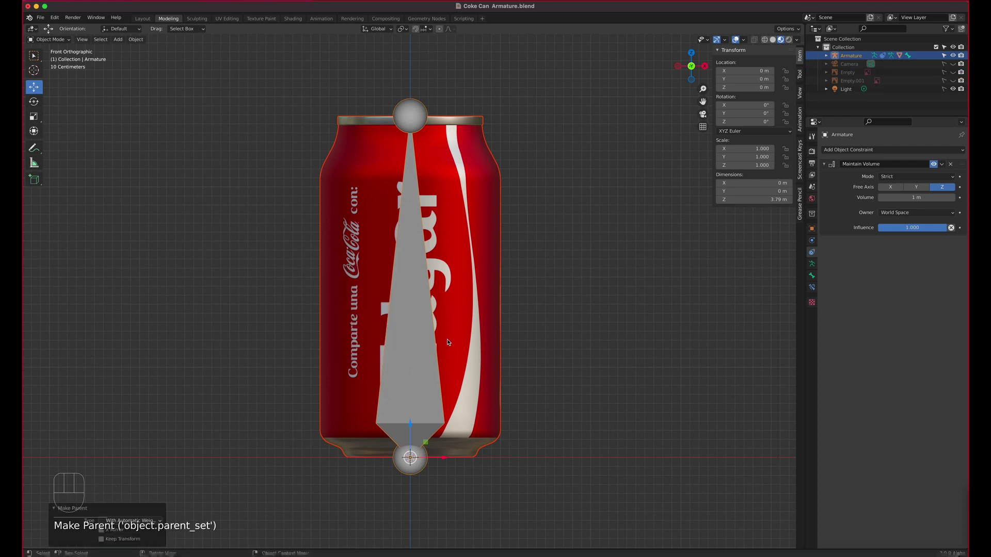
Test the rig by scaling the armature along Z to about 0.42, undo the scaling and return to front view.
left_click(33, 116)
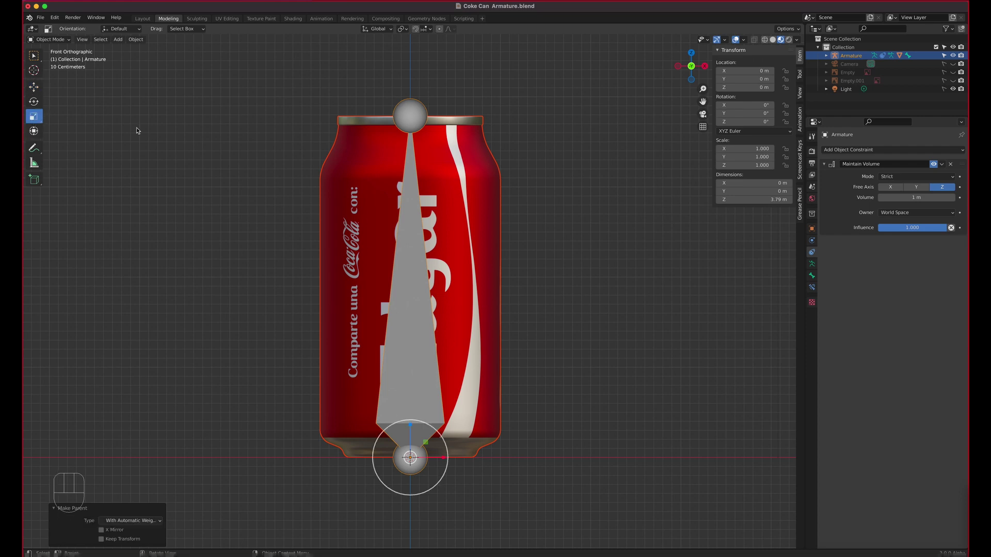
left_click(409, 427)
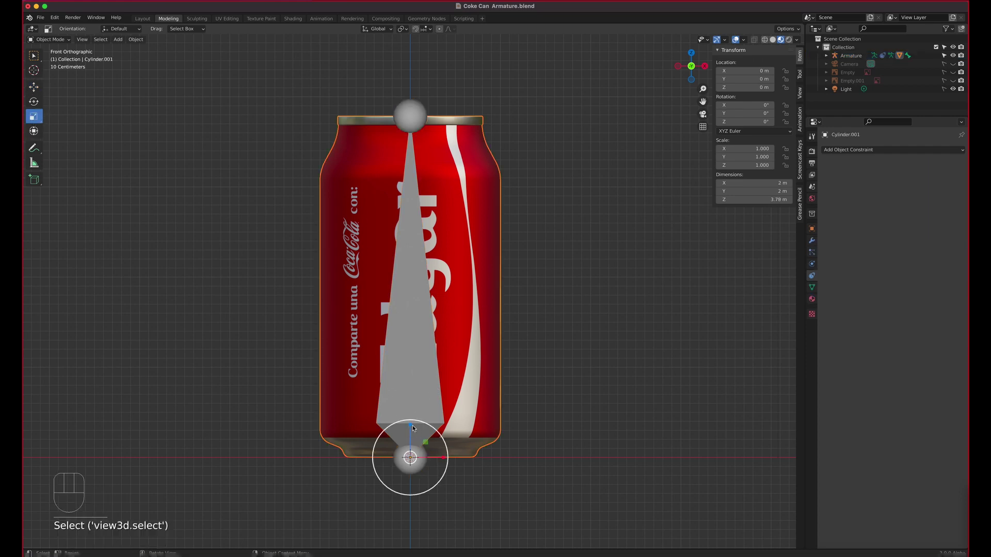
left_click_drag(408, 433, 408, 445)
middle_click_drag(561, 318, 521, 336)
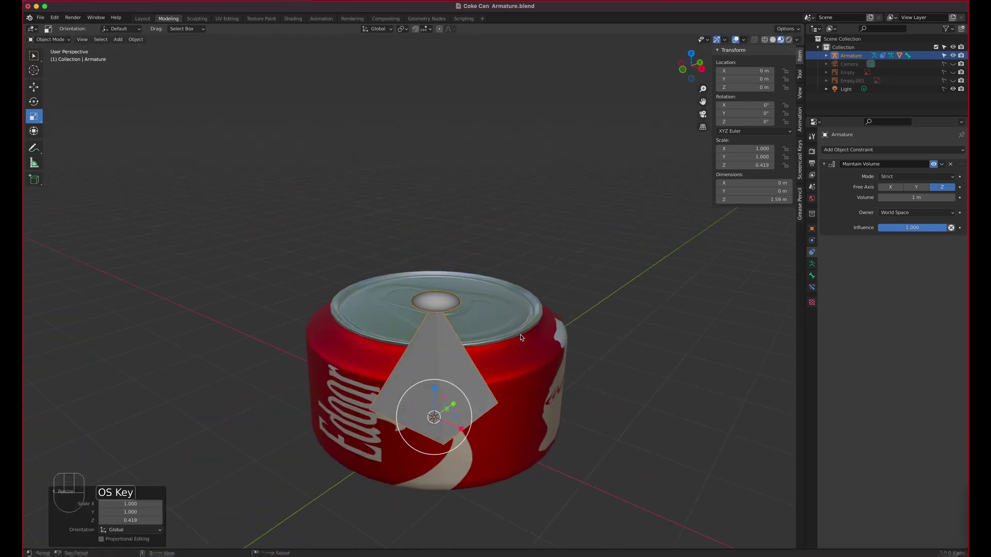
key("super+z")
middle_click_drag(516, 277, 537, 281)
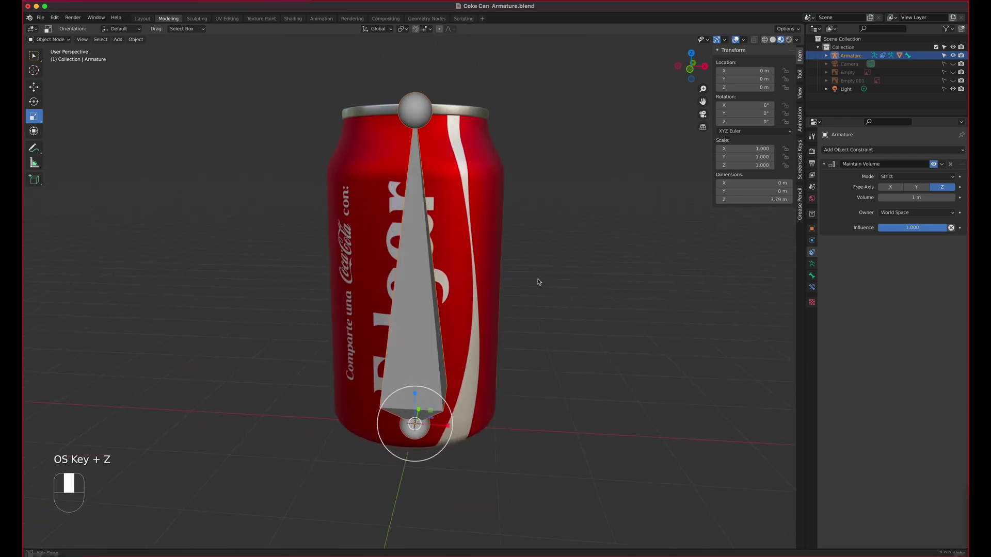
key("KP_1")
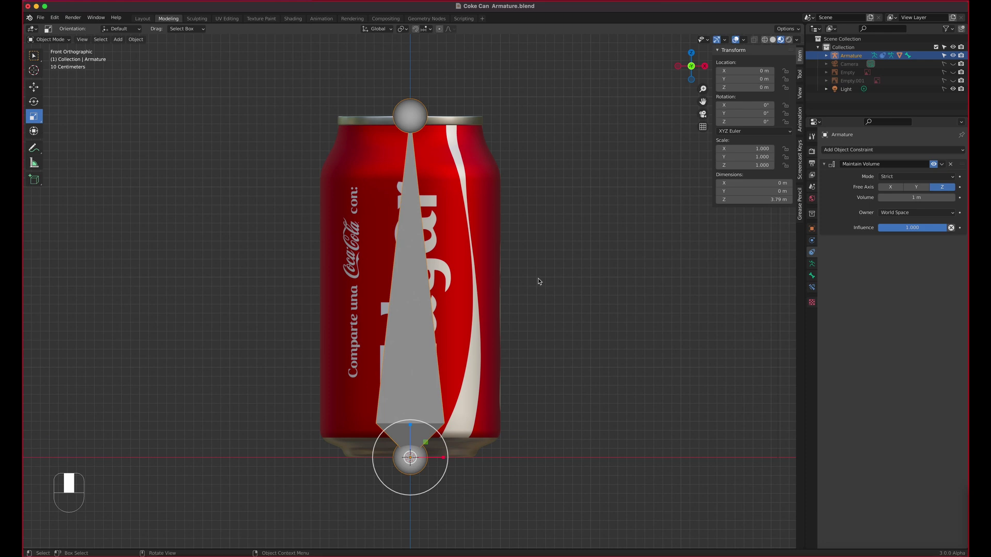
Switch to the Animation workspace, with the camera view in Material Preview and the pose view in front view.
middle_click_drag(538, 281, 540, 280)
scroll(582, 313, "down", 4)
scroll(582, 313, "down", 2)
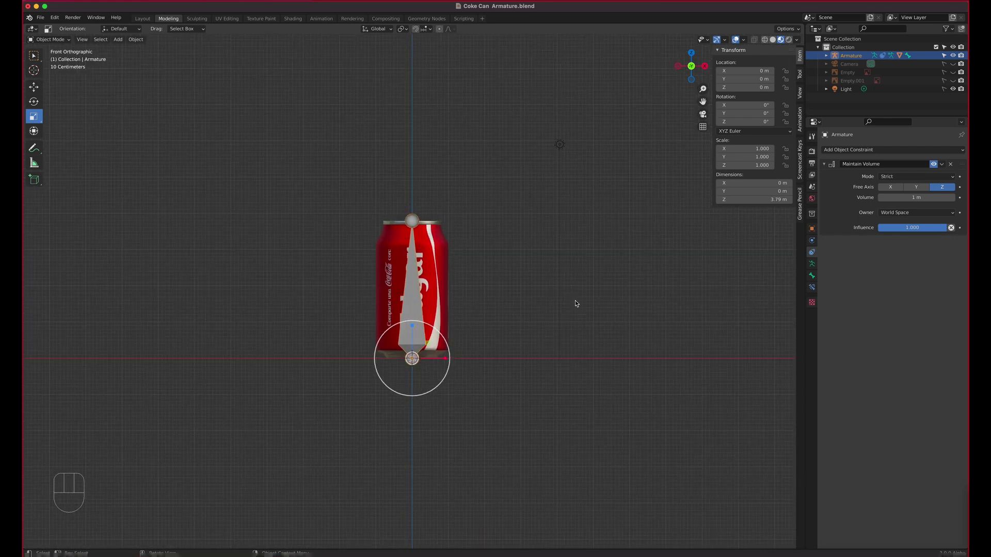
middle_click_drag(554, 297, 542, 400, "shift")
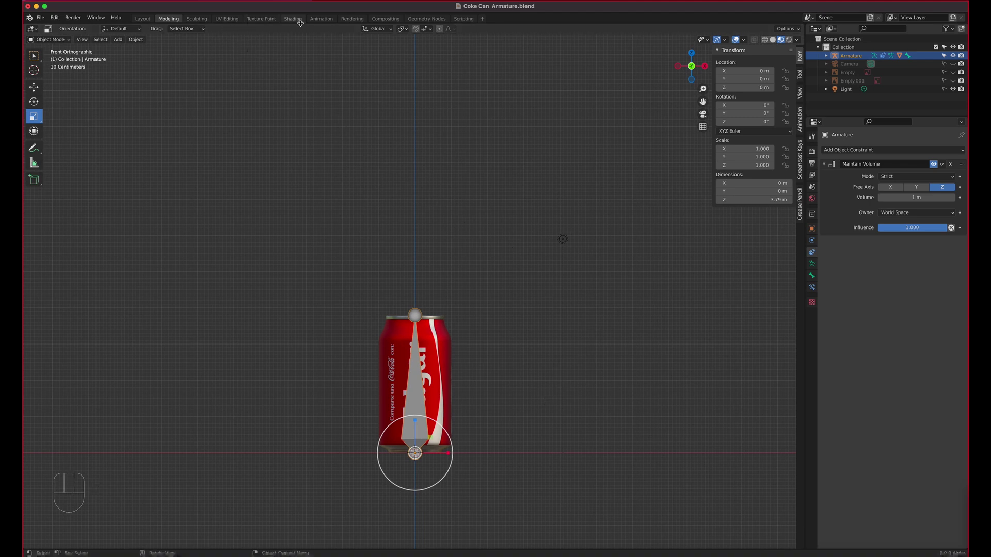
left_click(329, 23)
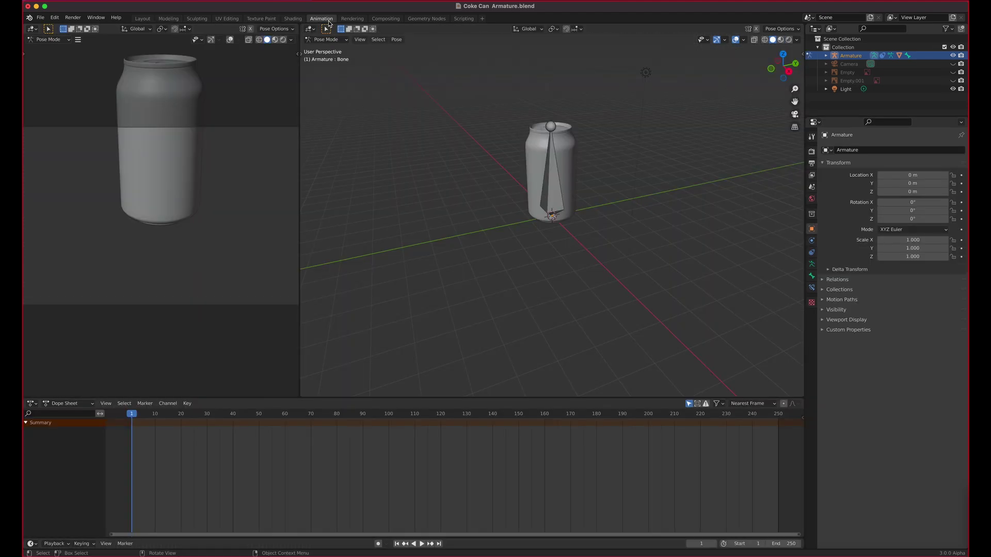
left_click(284, 42)
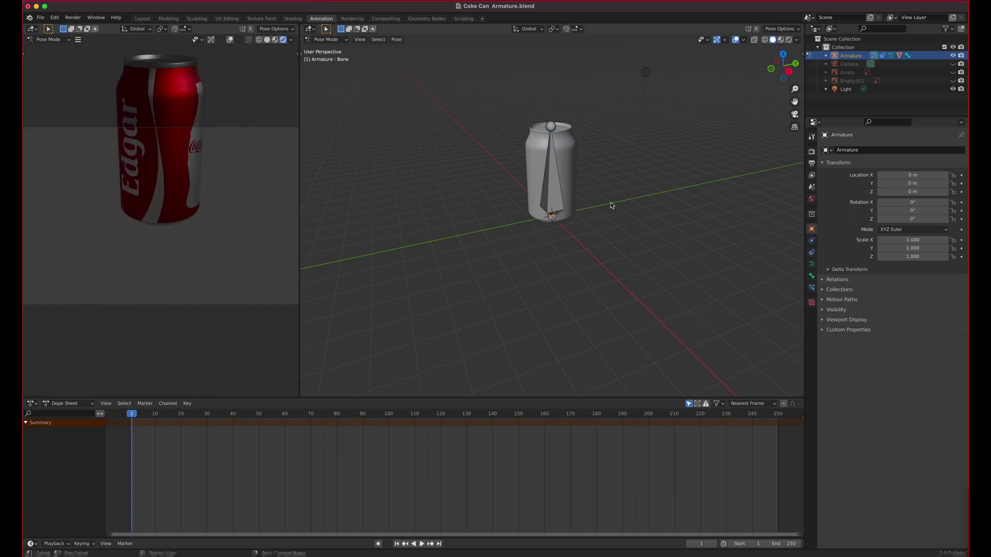
left_click(276, 40)
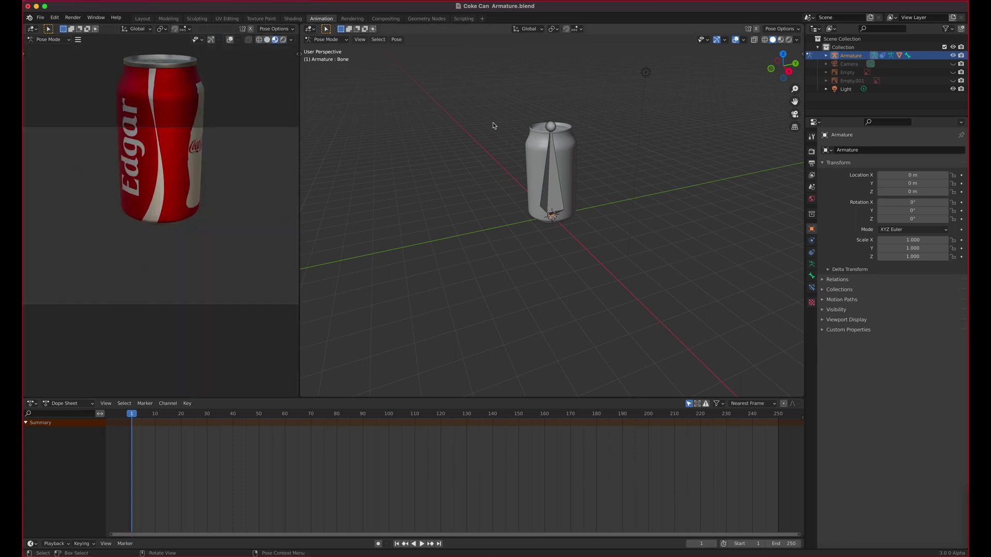
key("KP_1")
scroll(204, 160, "down", 2)
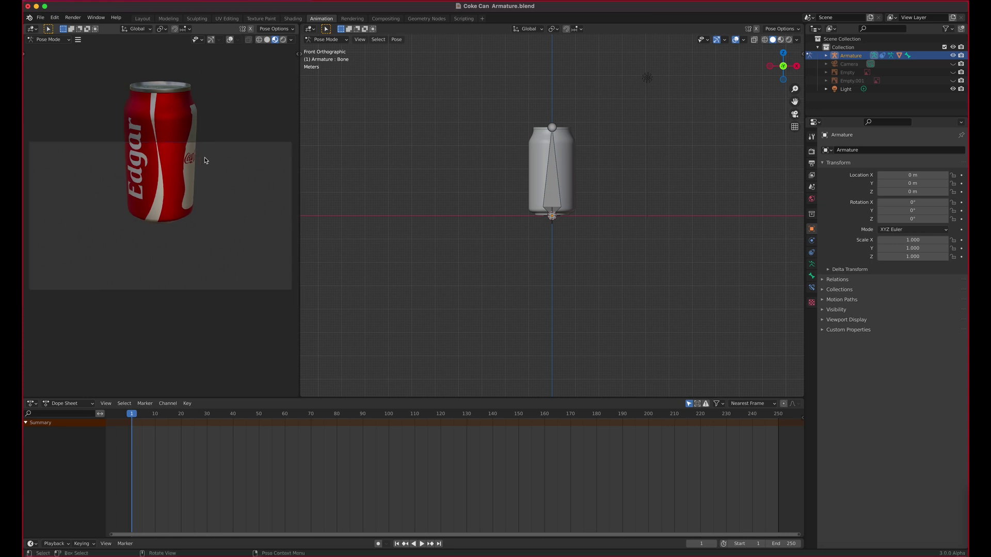
Lock the camera to the view and reframe it so the can appears small near the lower middle of the camera frame.
key("n")
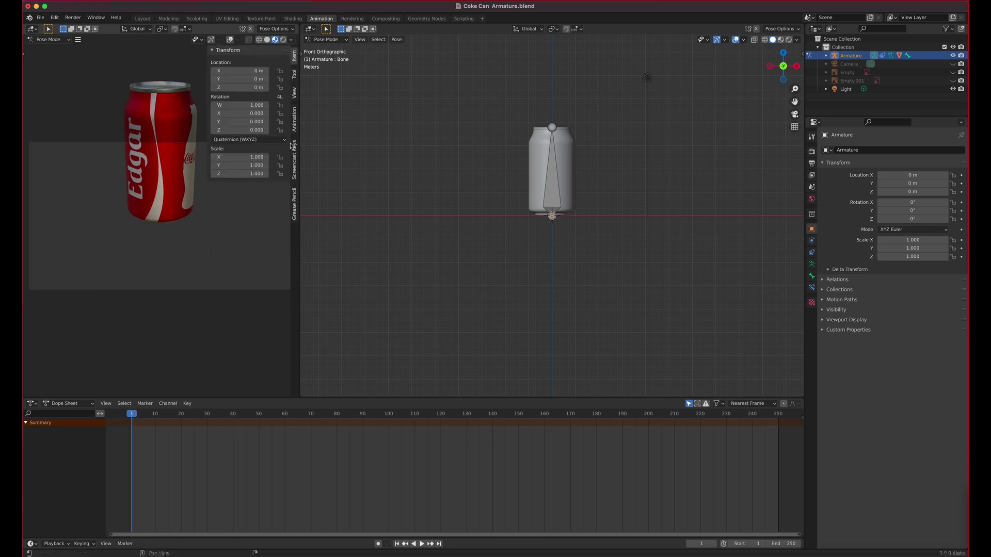
left_click(293, 92)
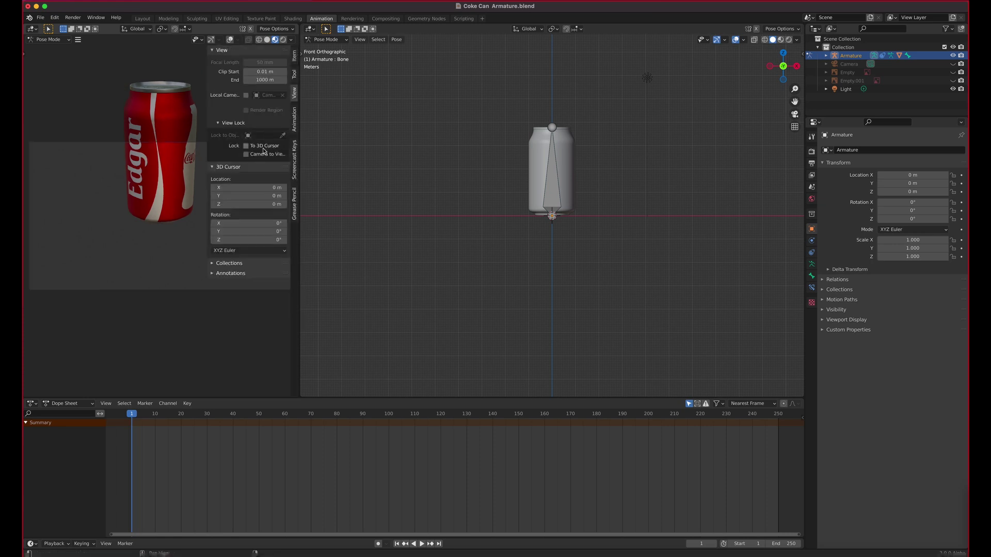
left_click(246, 154)
scroll(183, 202, "down", 3)
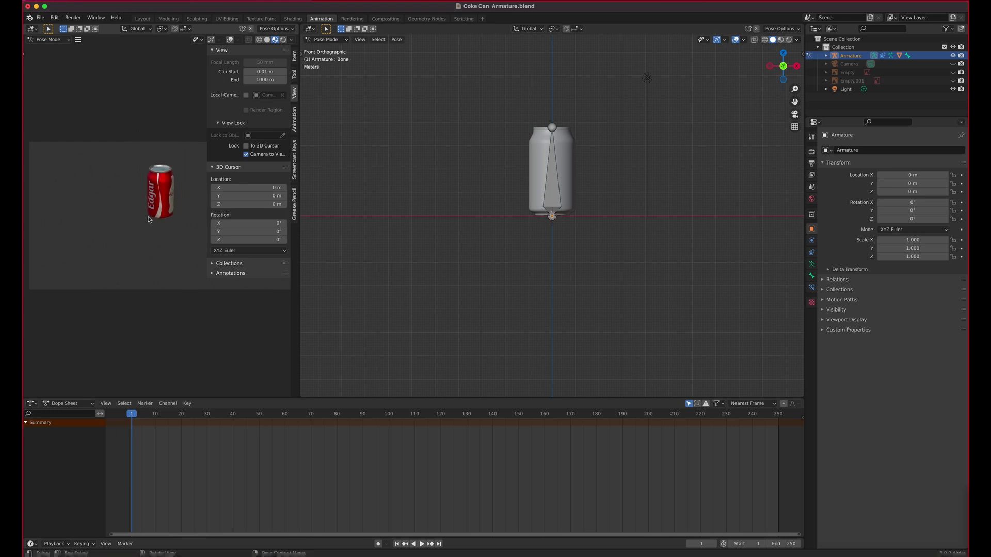
middle_click_drag(157, 216, 160, 232)
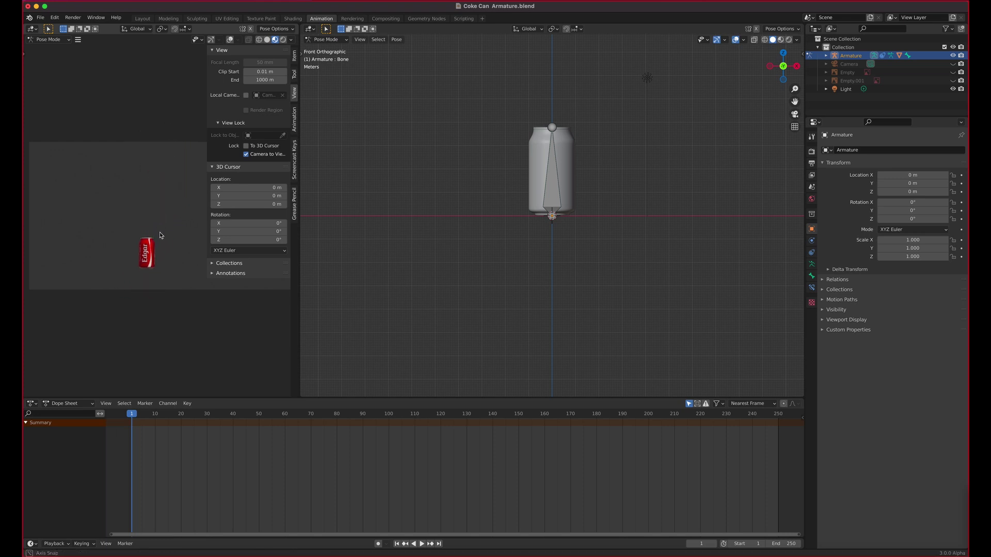
key("n")
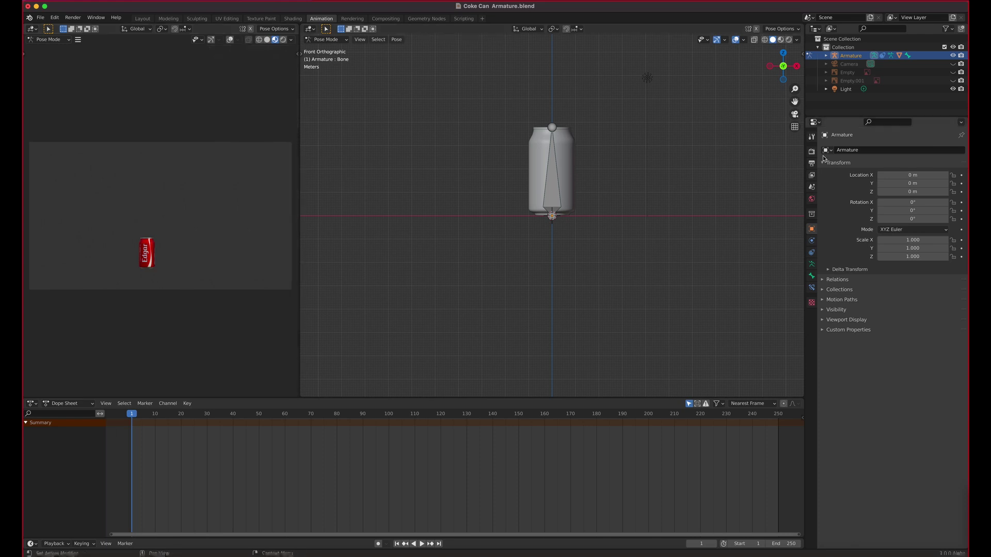
Enable the Screencast Keys display and show the front pose view in Material Preview.
key("n")
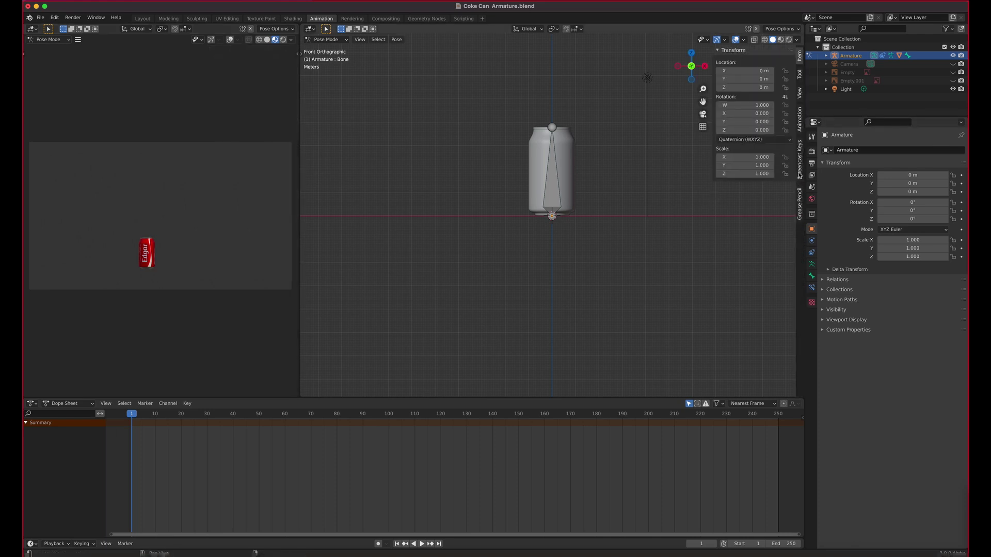
left_click(799, 177)
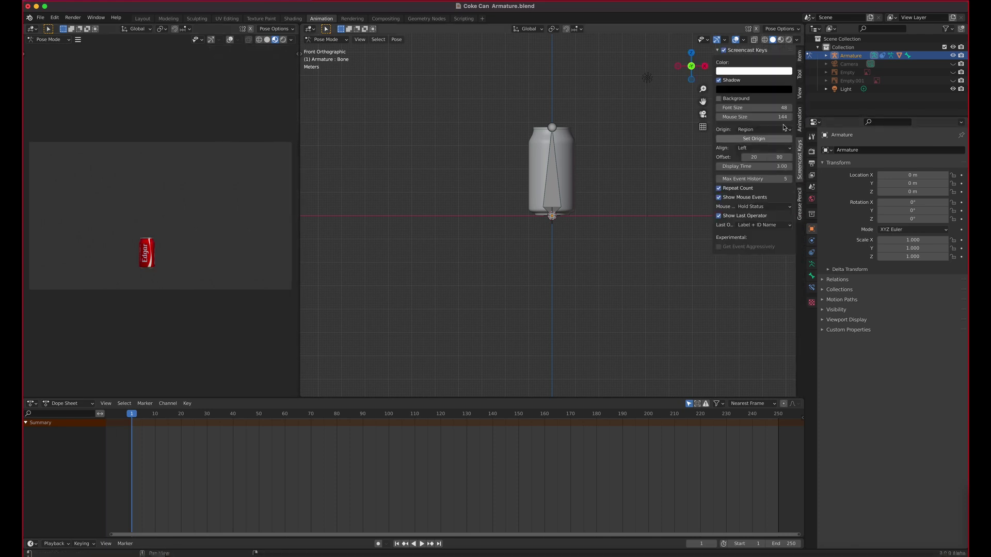
left_click(723, 50)
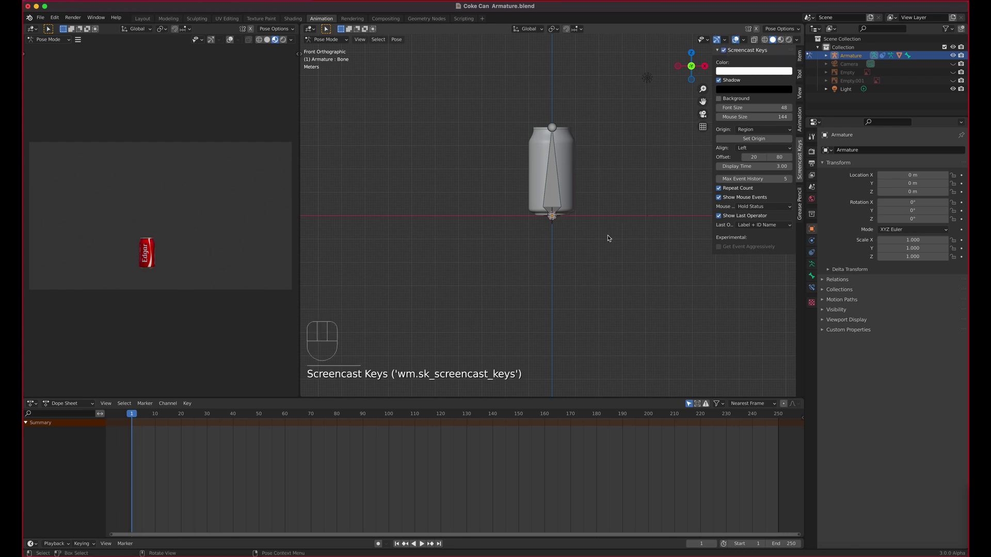
key("n")
left_click(780, 39)
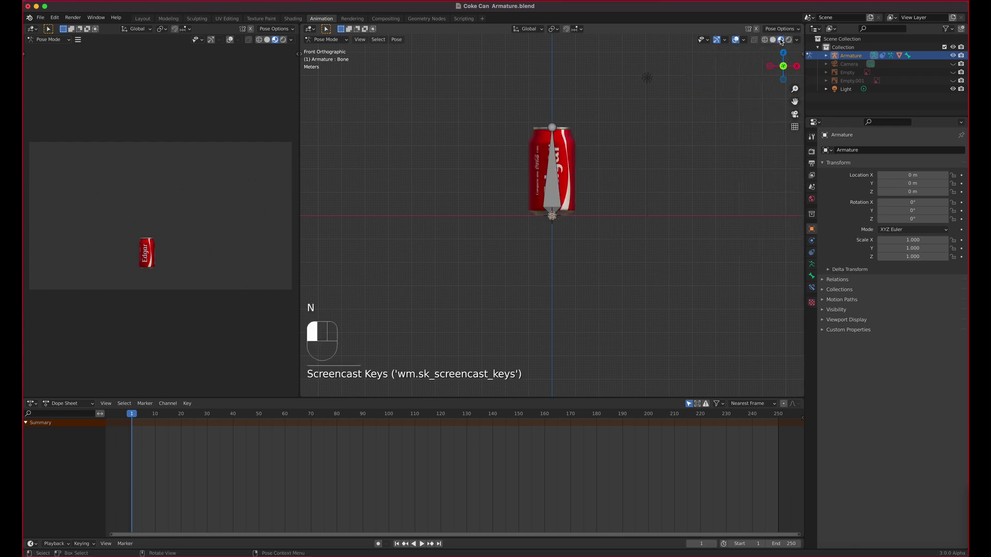
Set the animation's end frame to 25 and fit the Dope Sheet to frames 1 to 25.
left_click(784, 542)
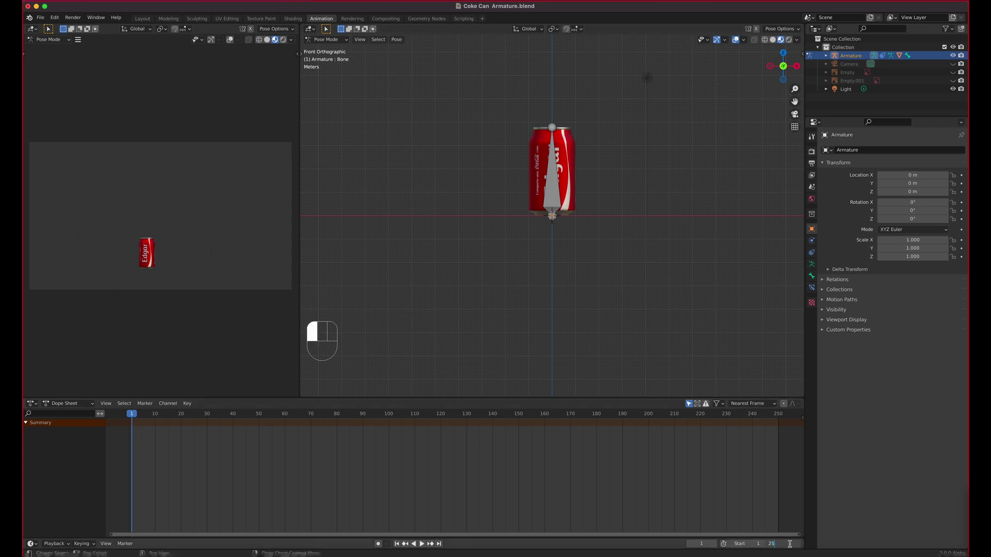
type("25")
key("Return")
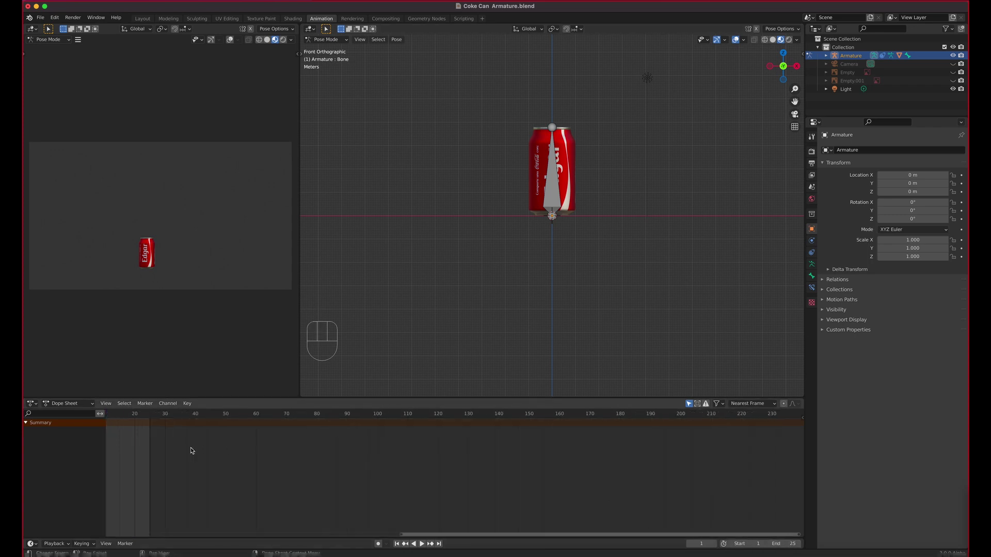
middle_click_drag(191, 448, 469, 482, "shift")
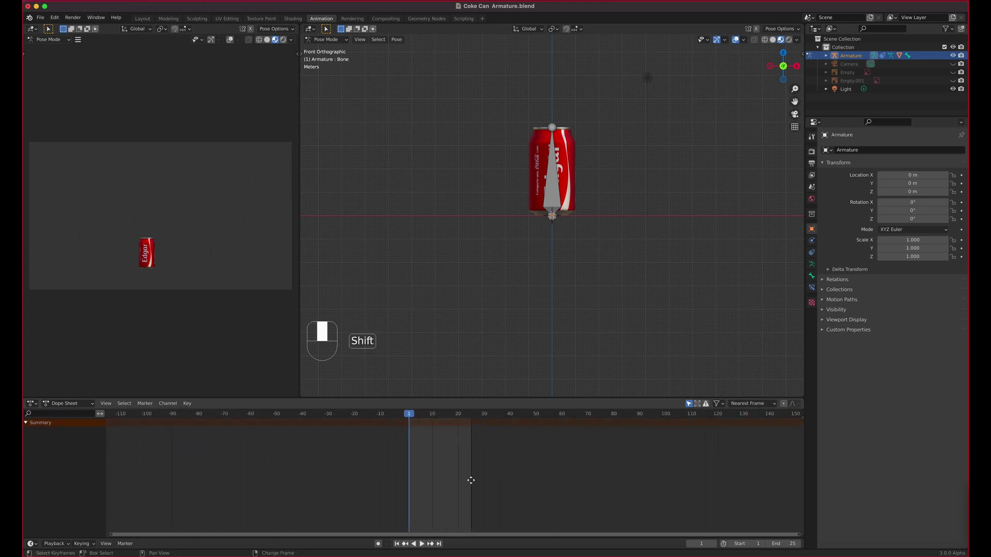
scroll(432, 477, "up", 8)
scroll(431, 479, "up", 1)
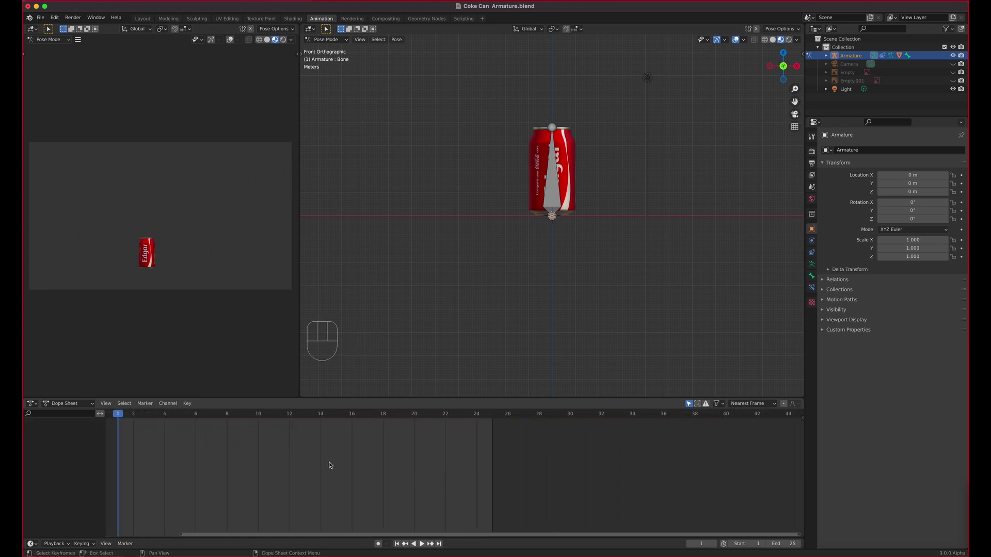
middle_click_drag(303, 462, 453, 478, "shift")
scroll(436, 472, "up", 3)
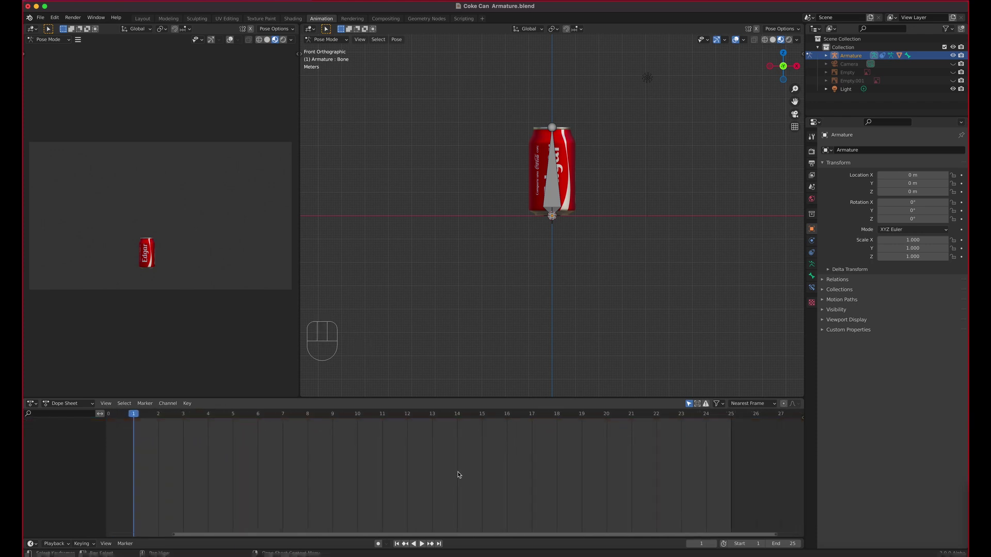
Select the can's bone in the front pose view, leaving room above the can for its movement.
scroll(639, 291, "up", 1)
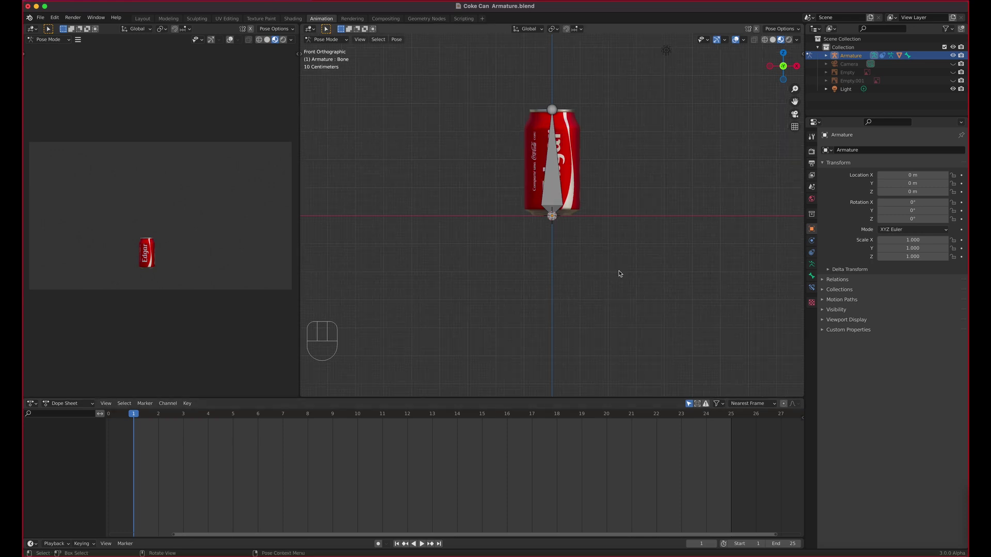
middle_click_drag(620, 274, 601, 366, "shift")
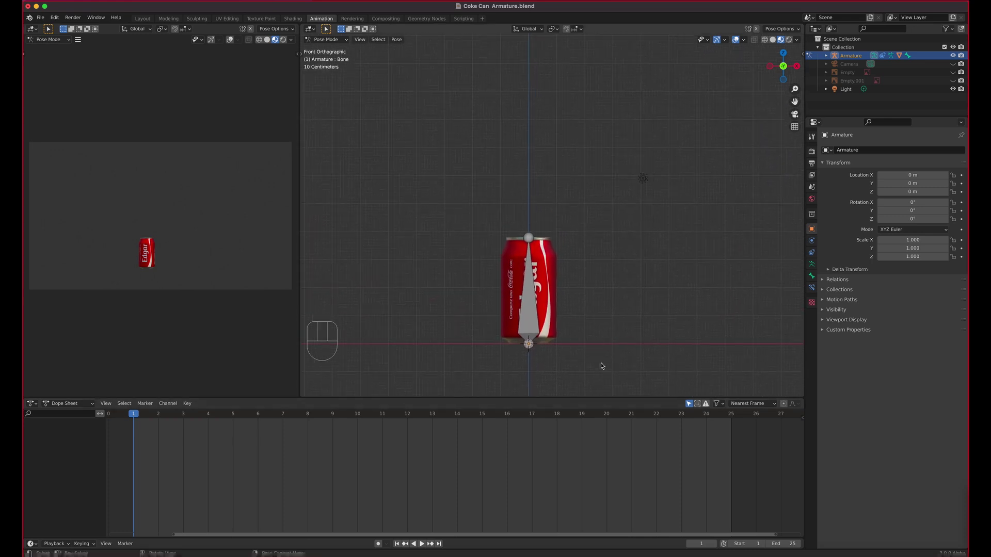
left_click(536, 326)
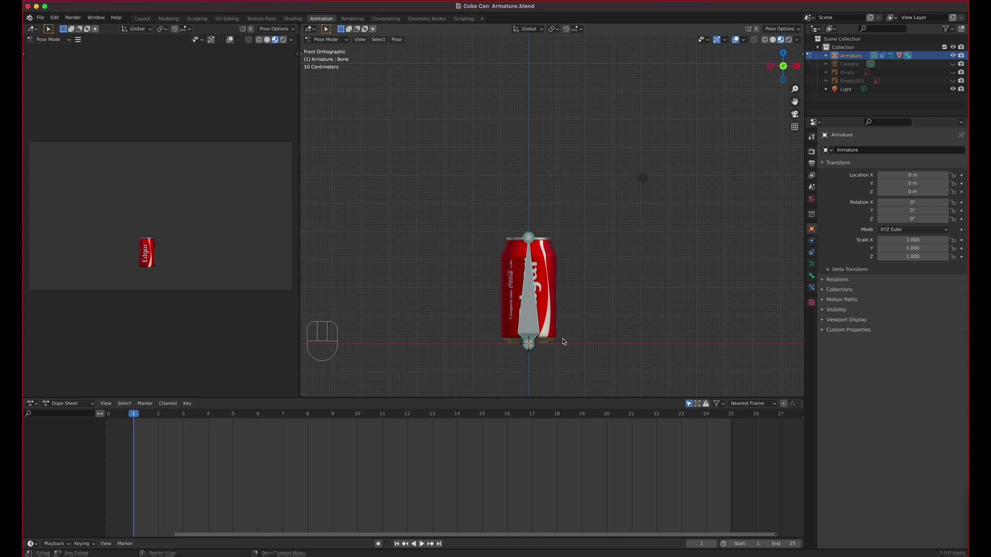
scroll(576, 344, "down", 1)
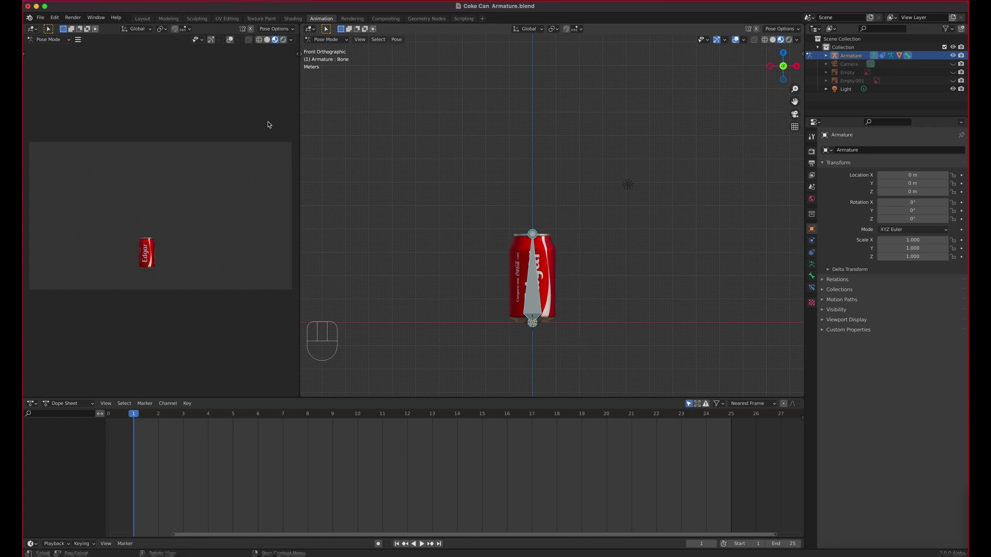
Save the project as a new file named "Coke Can Animation Ready.blend" in the Blender Files folder.
left_click(40, 18)
left_click(54, 83)
left_click(423, 404)
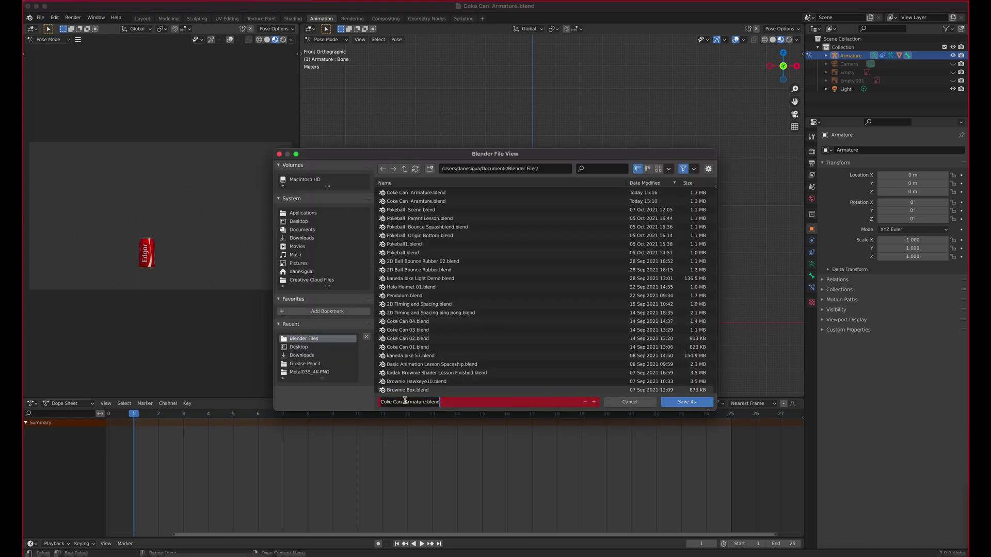
left_click_drag(404, 401, 426, 401)
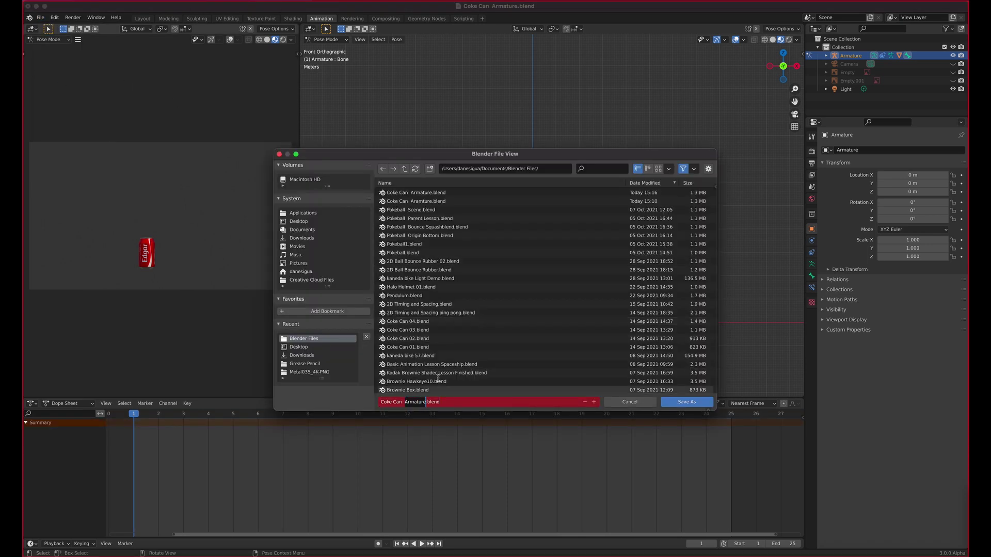
type("Animation Ready")
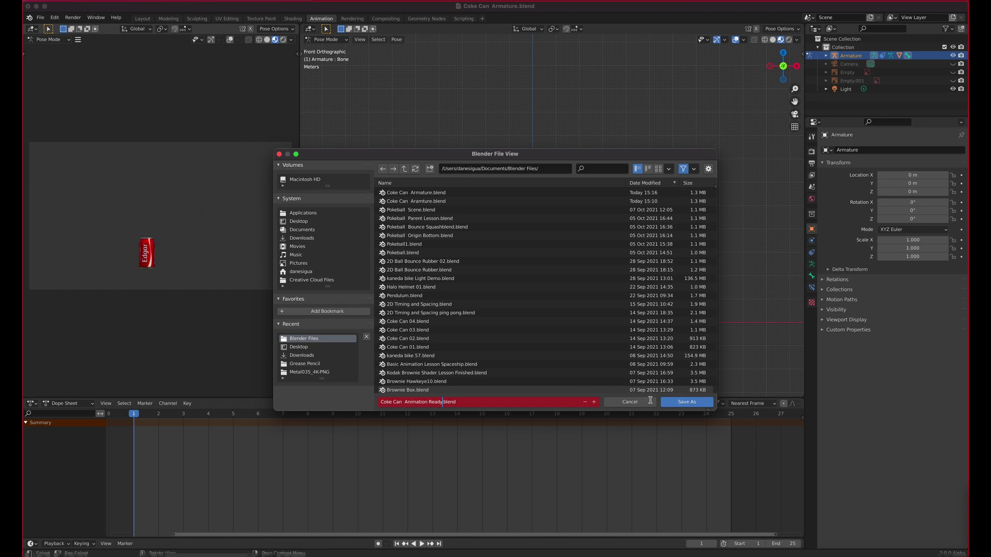
left_click(683, 403)
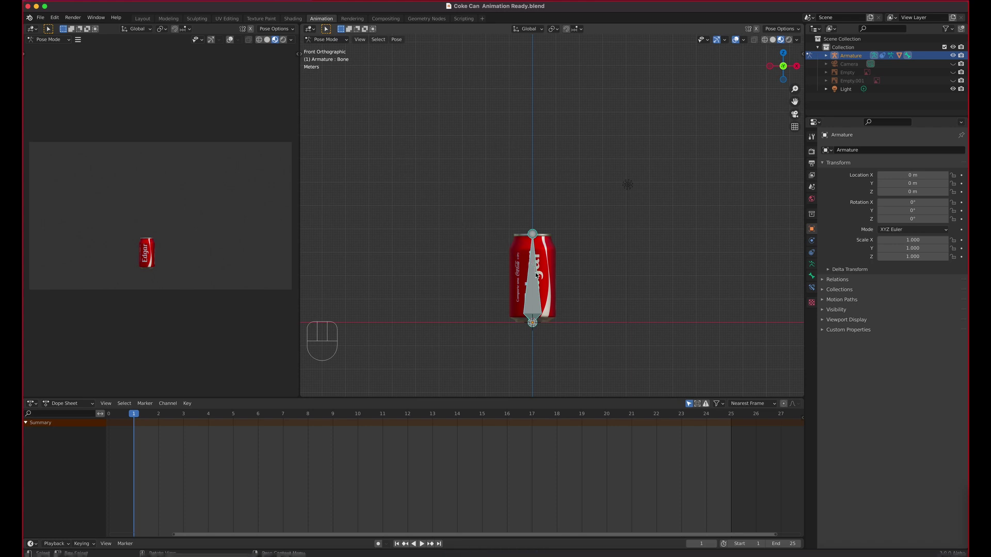
Raise the bone vertically with the Move tool and set its Y location to exactly 8 m.
key("n")
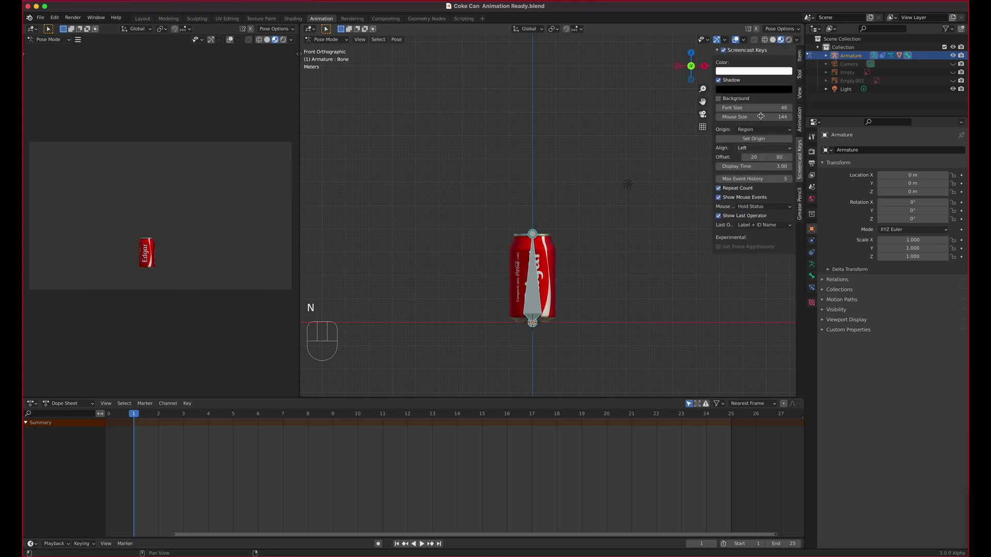
left_click(799, 55)
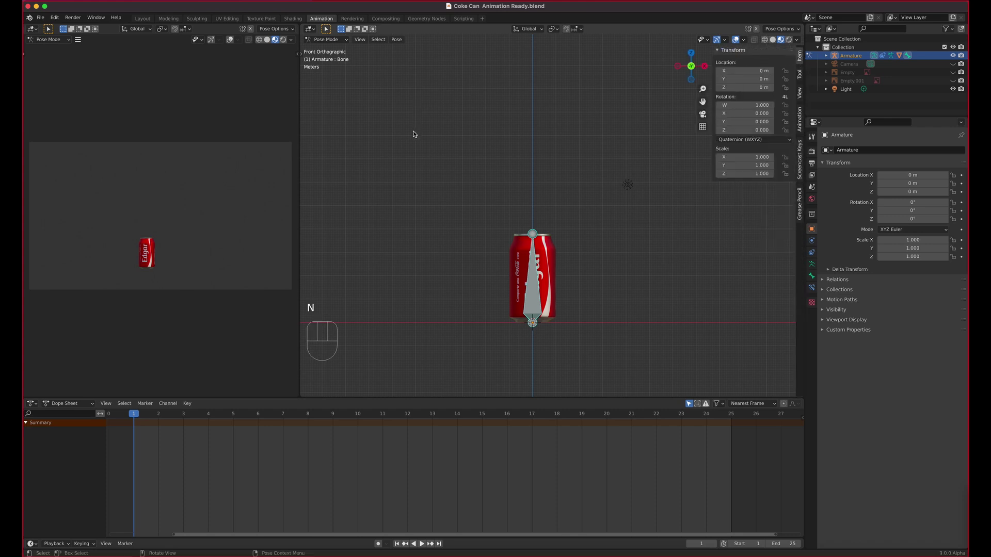
key("t")
left_click(311, 86)
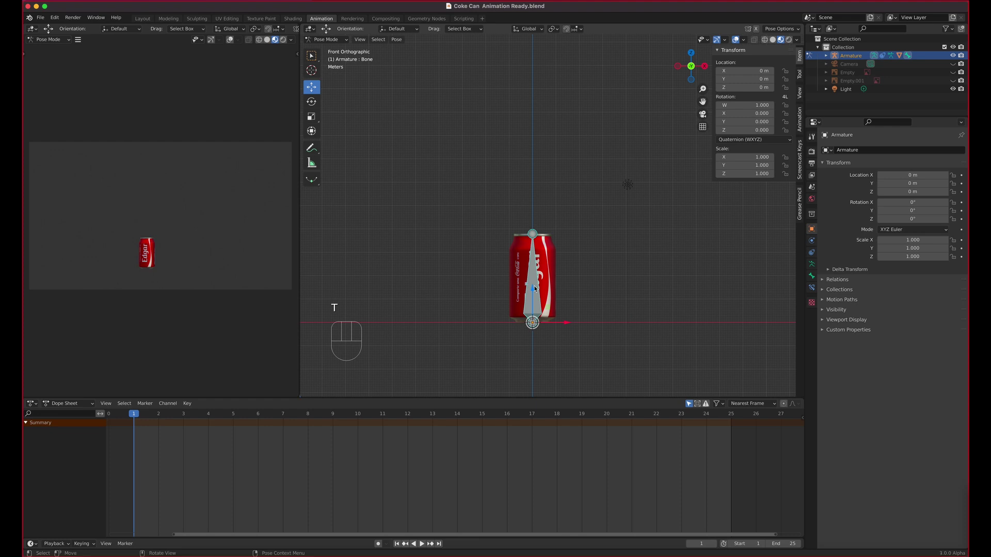
left_click_drag(533, 292, 526, 91)
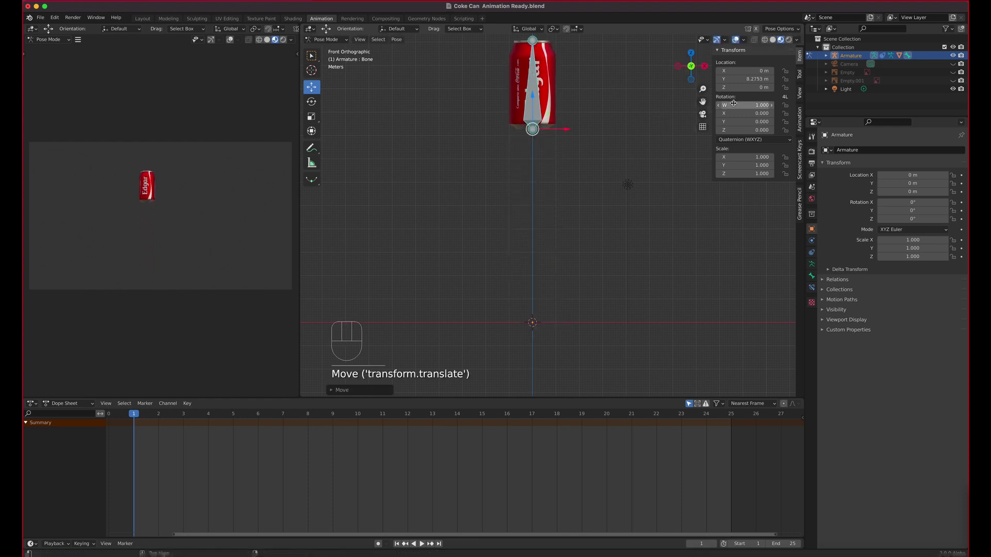
double_click(748, 79)
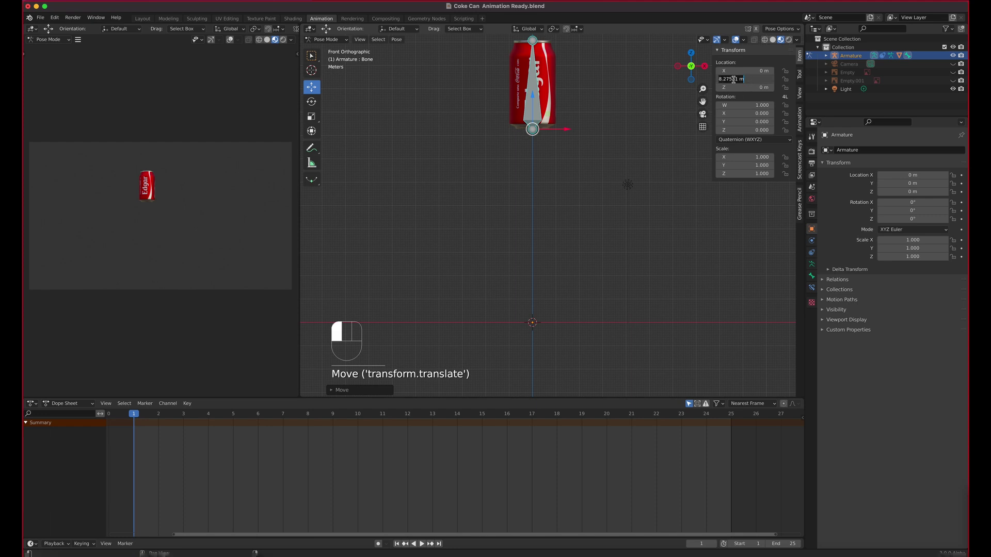
type("8")
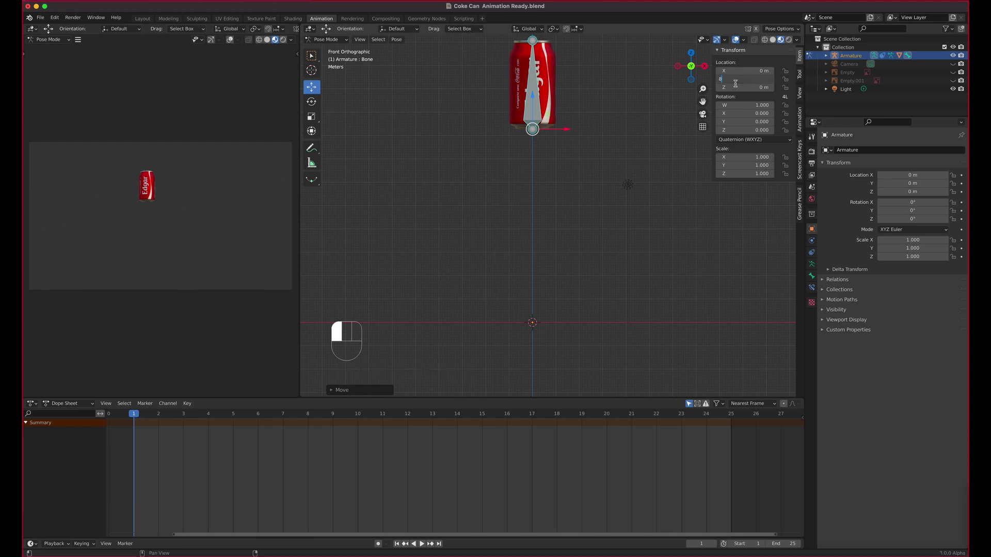
key("Return")
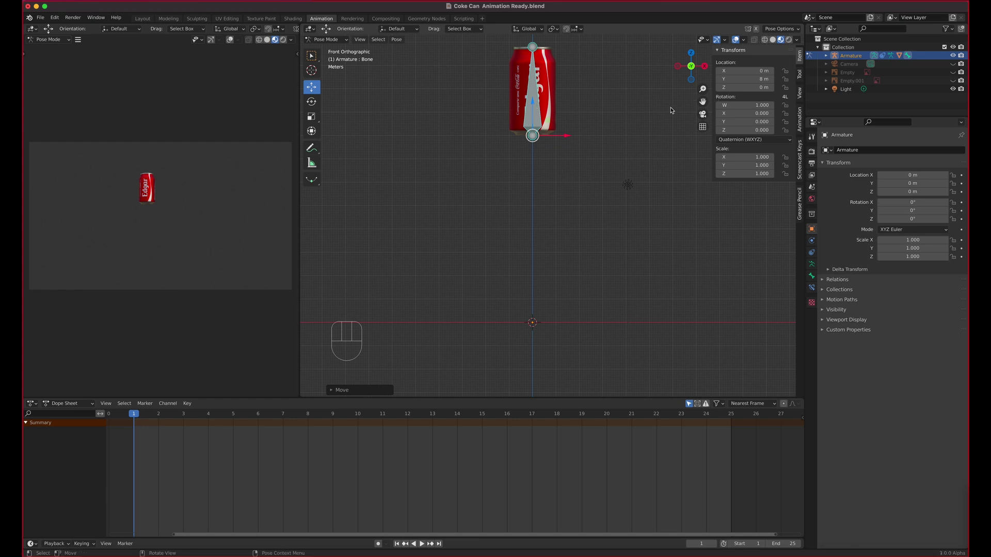
Keyframe the bone's Y location at 8 m on frame 1 and on frame 25.
left_click(536, 106)
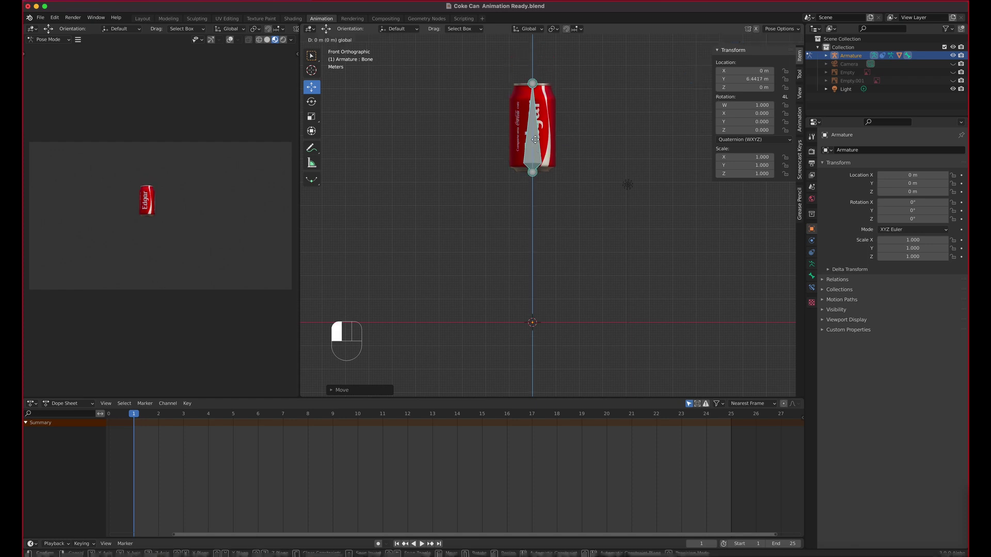
right_click(741, 79)
left_click(712, 89)
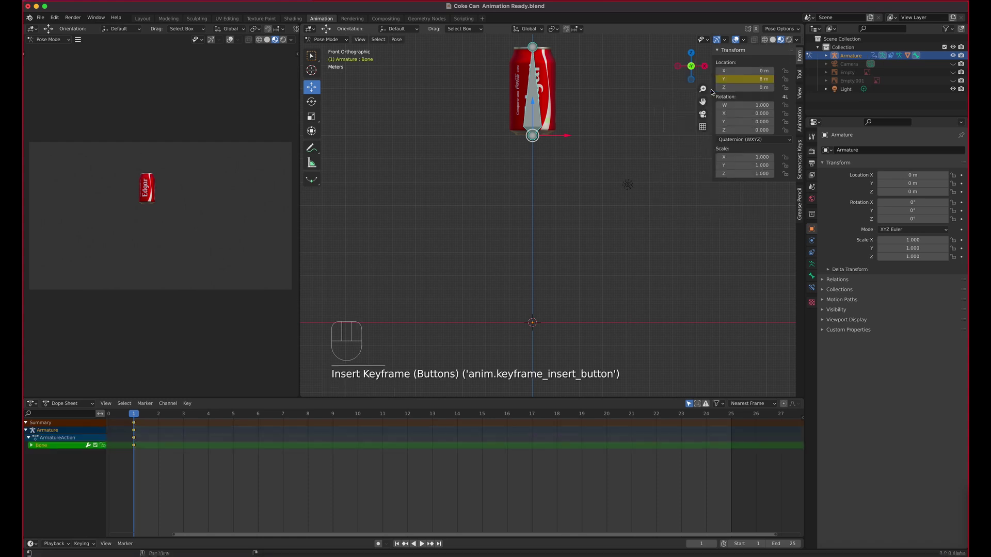
left_click_drag(135, 418, 731, 419)
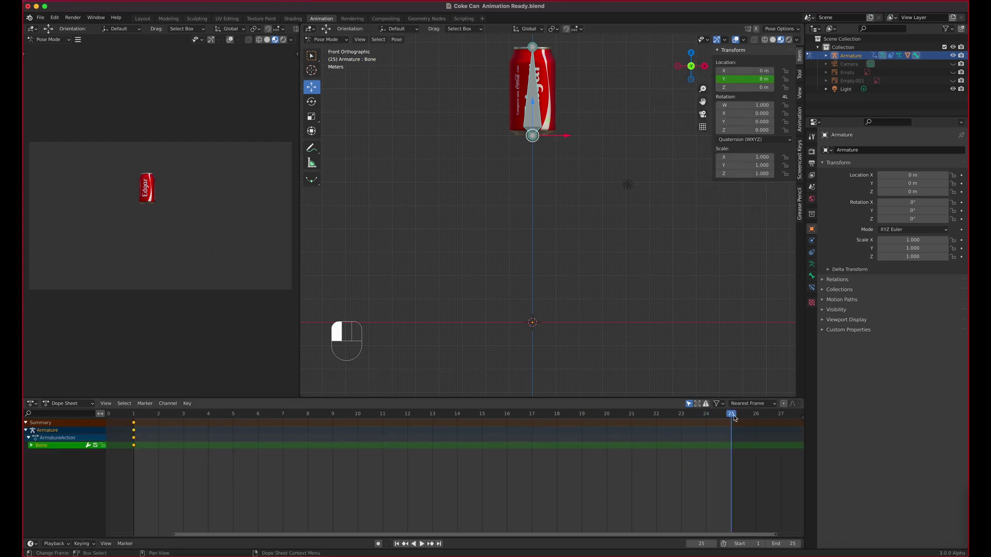
right_click(746, 80)
left_click(746, 83)
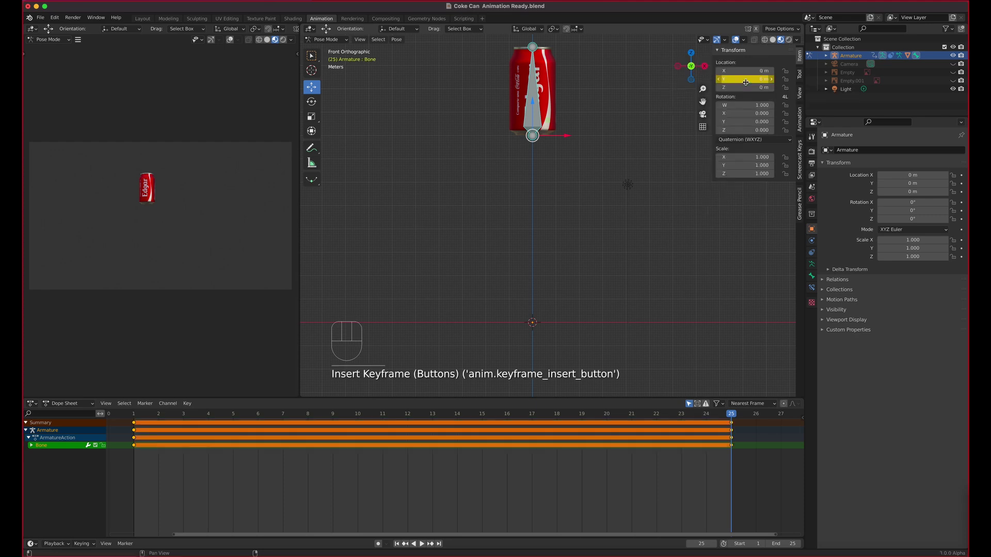
On frame 10, set the bone's Y location to 0 m and keyframe only that Y location.
left_click(357, 414)
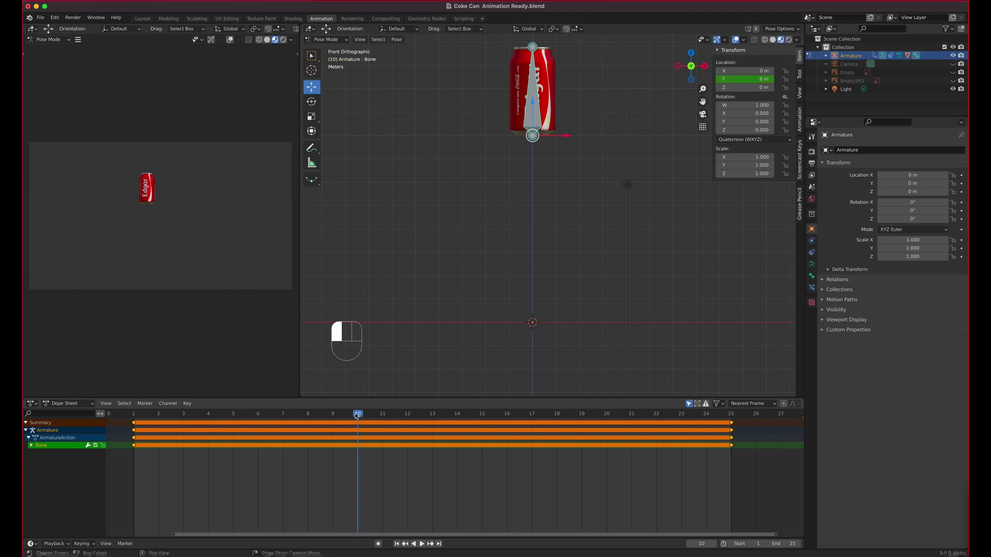
left_click(735, 79)
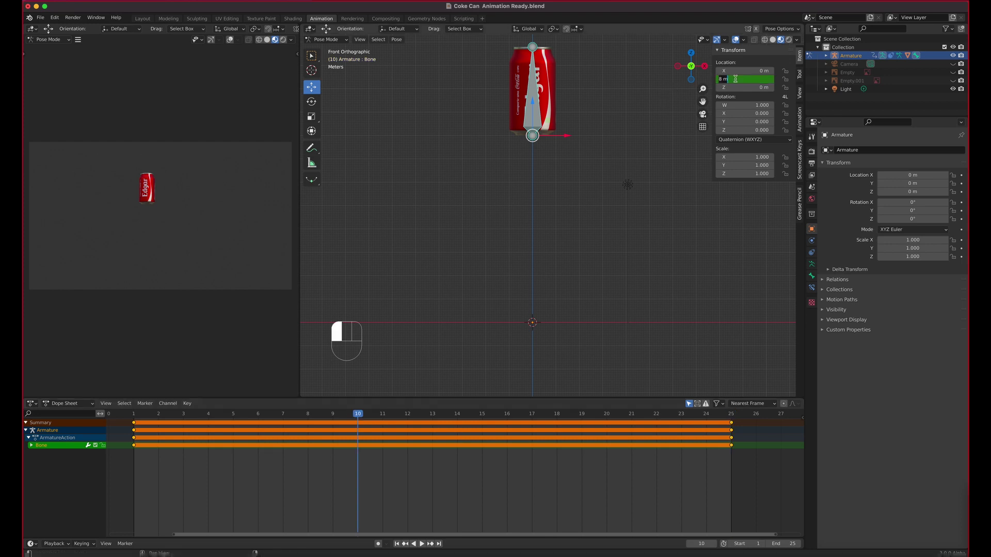
type("0")
key("Return")
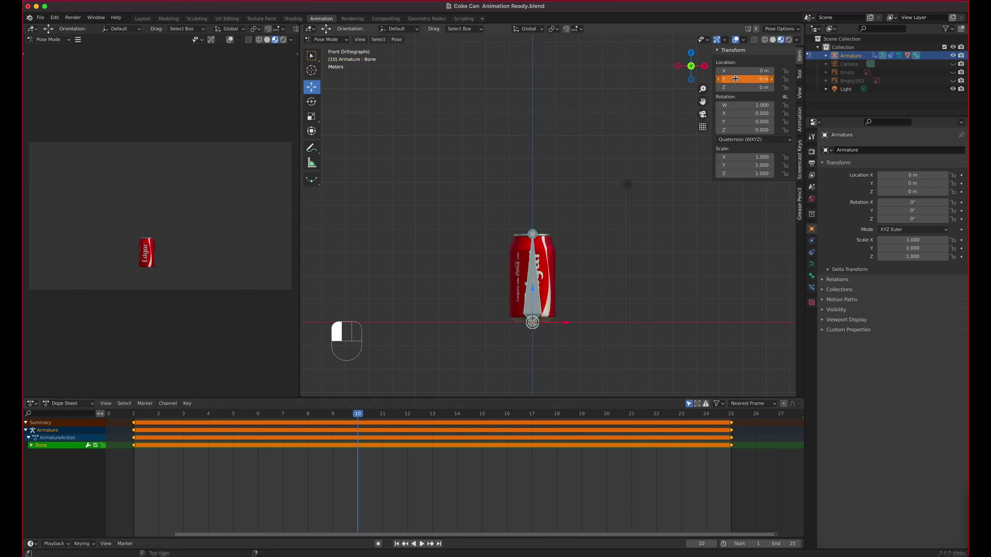
right_click(735, 79)
left_click(732, 79)
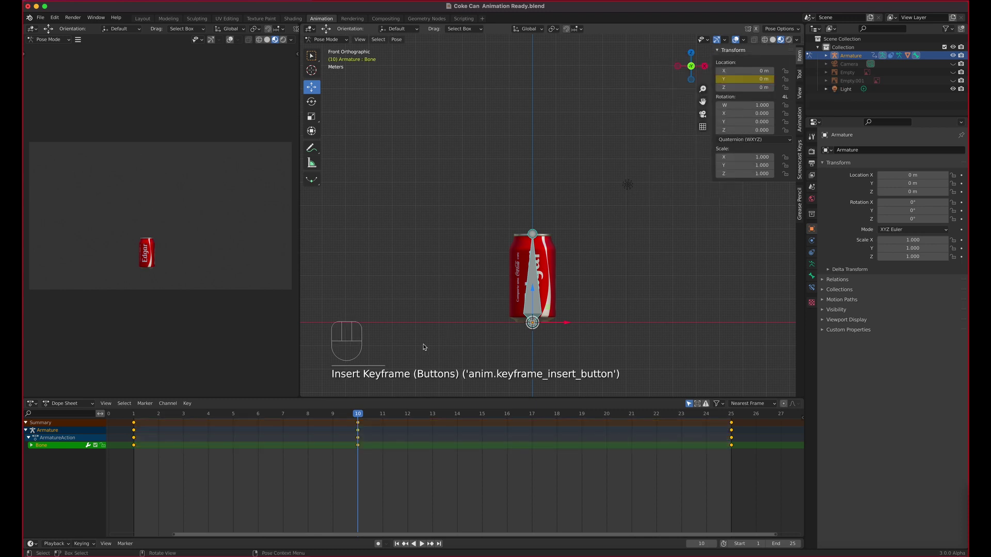
On frame 16, set the bone's Y location to 0 m and keyframe that value to hold the can on the ground.
left_click_drag(364, 418, 513, 427)
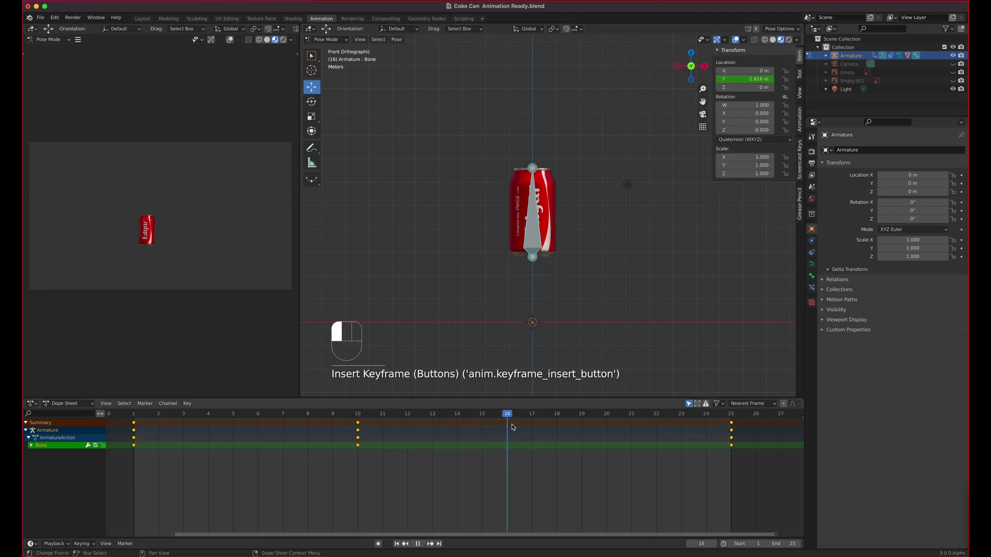
right_click(736, 79)
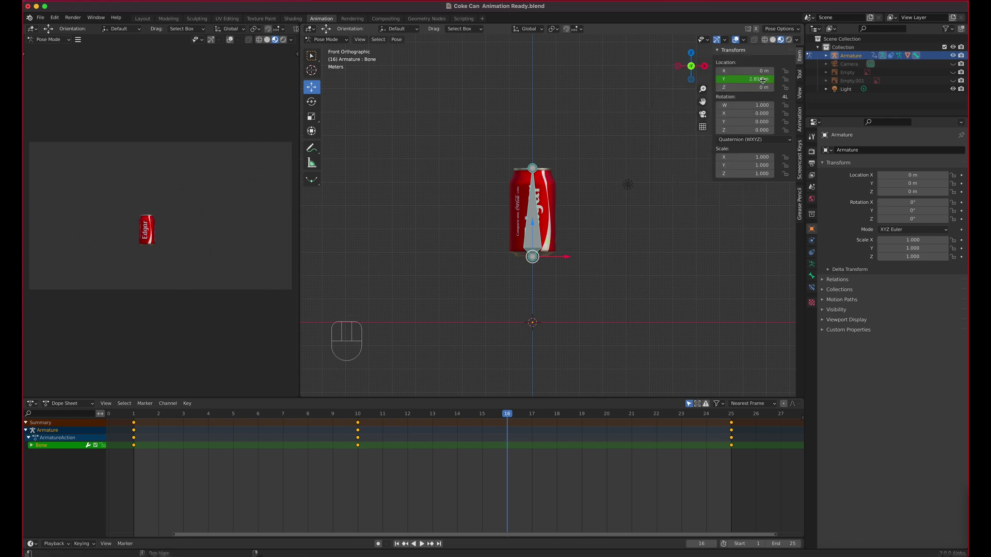
left_click(741, 79)
type("0")
key("Return")
right_click(740, 79)
left_click(741, 79)
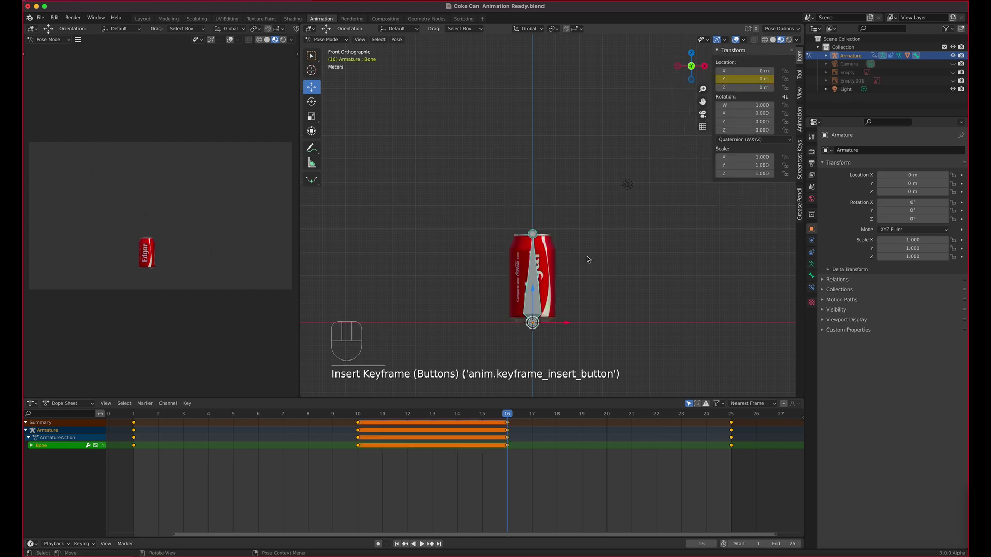
Scrub back to frame 1 and play the animation to review the can's drop and rise.
left_click_drag(508, 419, 139, 433)
key("space")
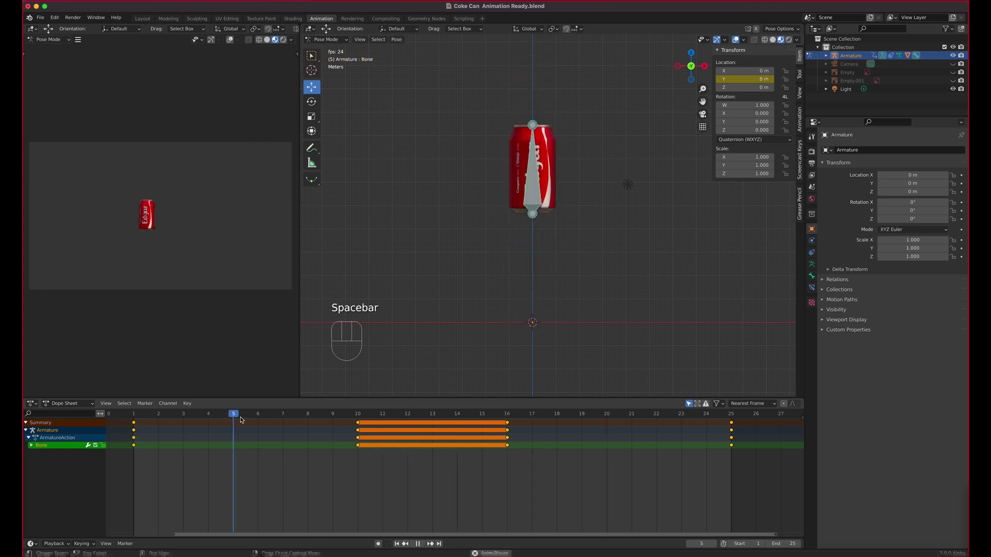
key("space")
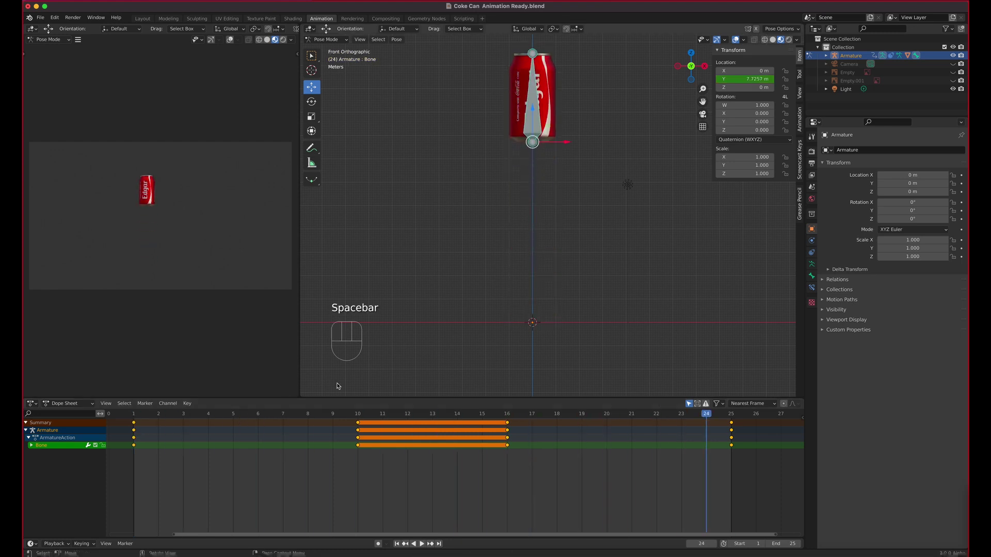
Switch the Dope Sheet area to the Graph Editor and select the bone's Y Location curve.
left_click(32, 403)
left_click(33, 404)
left_click(32, 404)
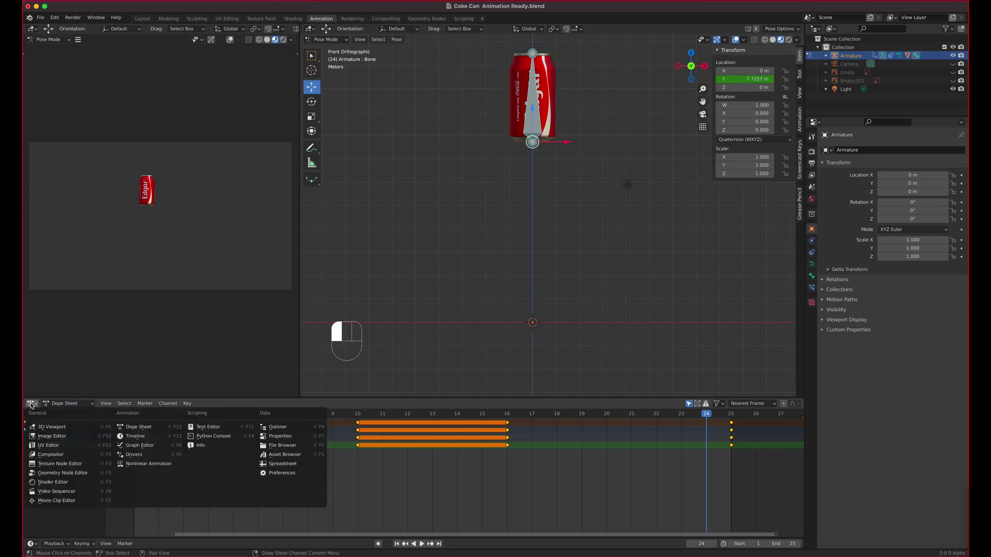
left_click(151, 446)
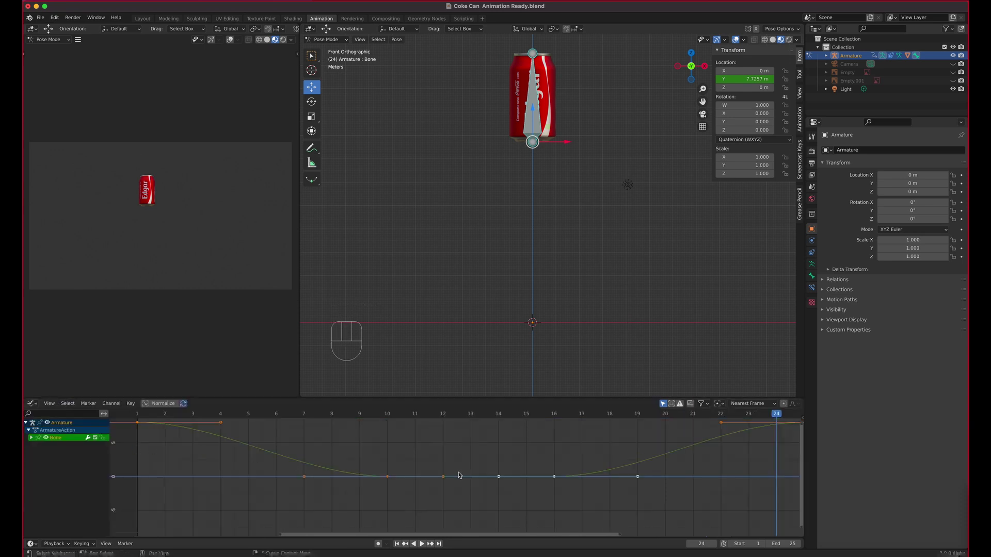
left_click(31, 437)
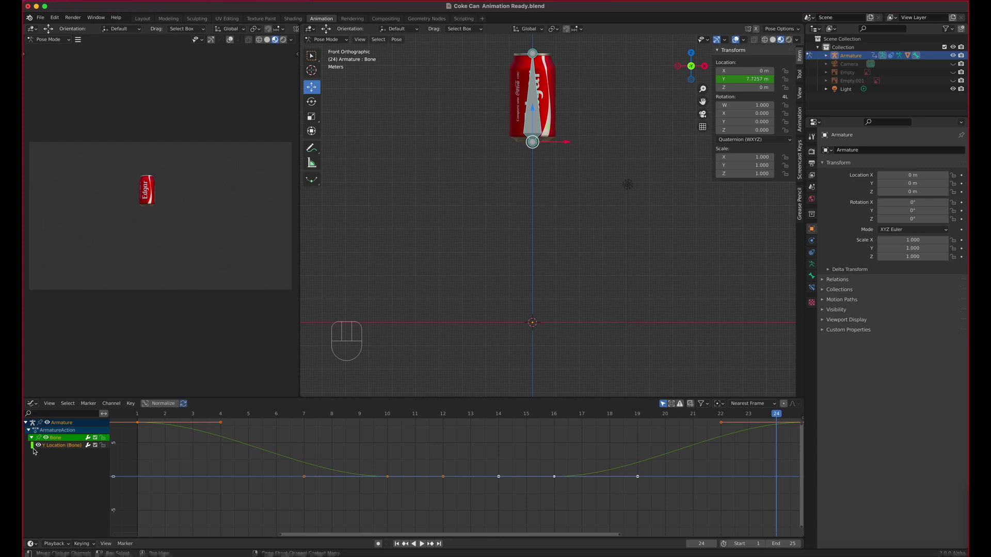
left_click(76, 447)
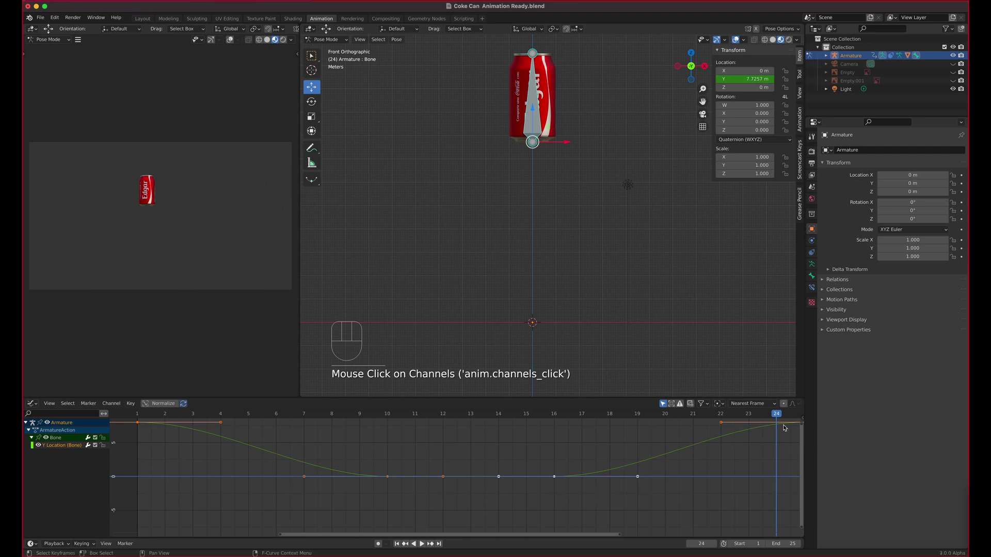
Set the handle type of the Y Location keyframes at frames 10 and 16 to Vector.
left_click(566, 503)
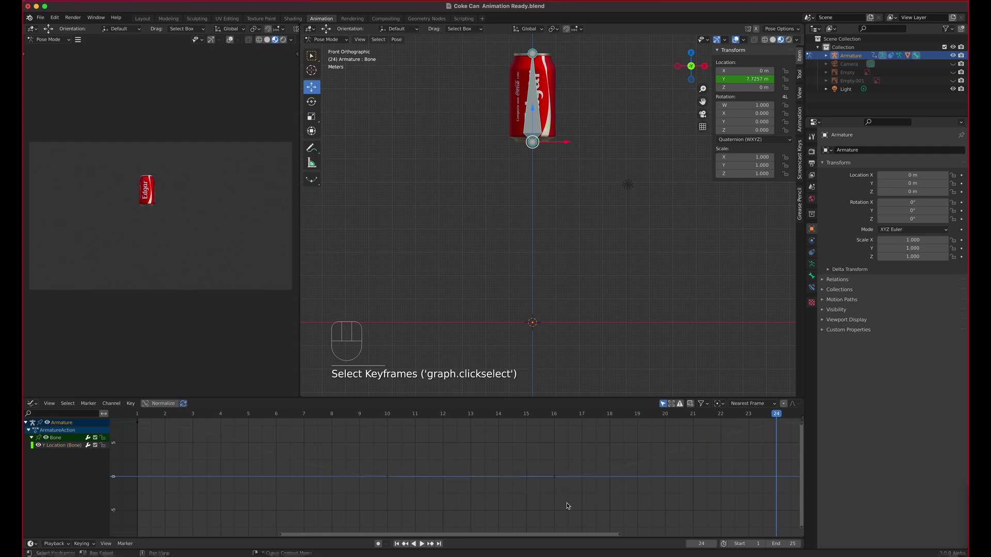
left_click(390, 485)
left_click_drag(365, 456, 540, 463)
left_click_drag(401, 500, 380, 469, "shift")
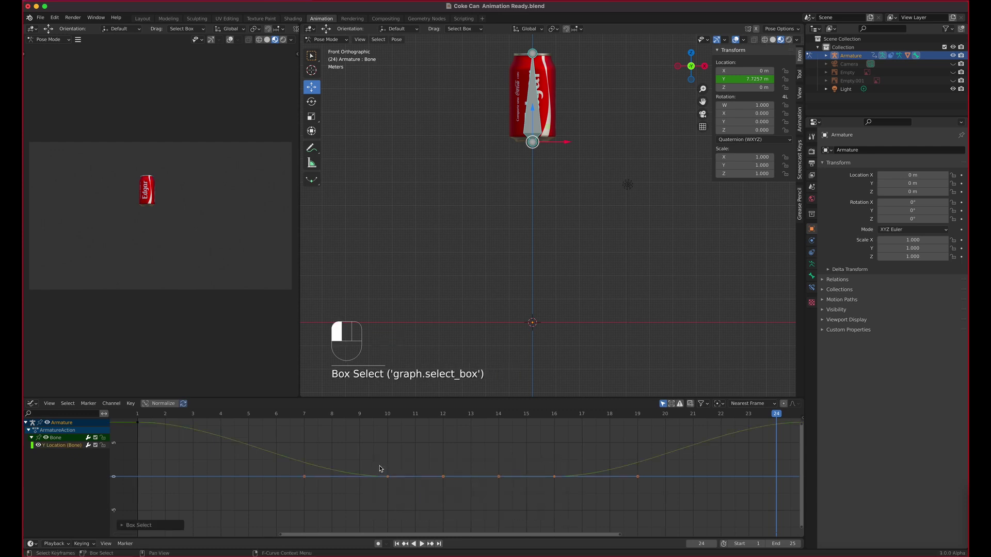
left_click_drag(372, 457, 411, 511)
left_click_drag(544, 465, 564, 497, "shift")
key("v")
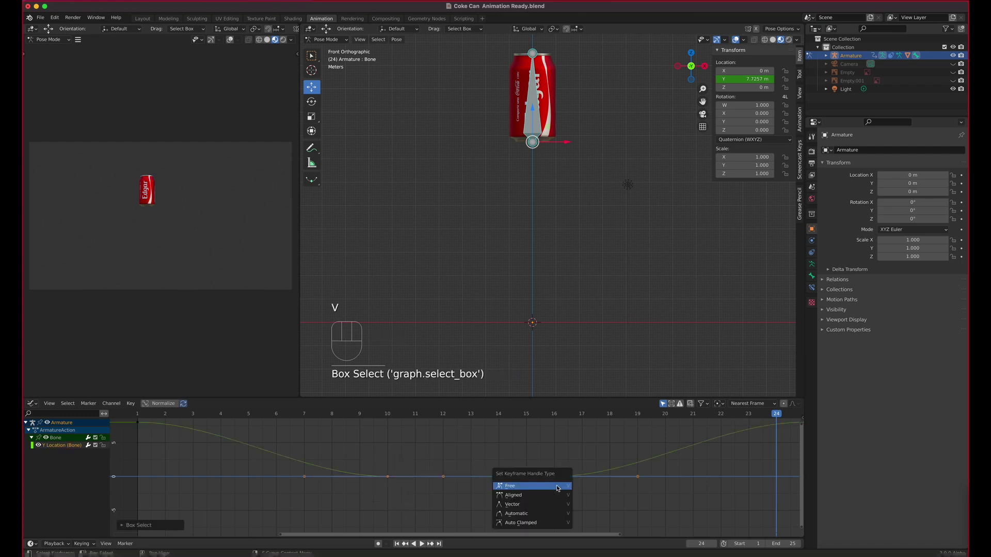
left_click(531, 506)
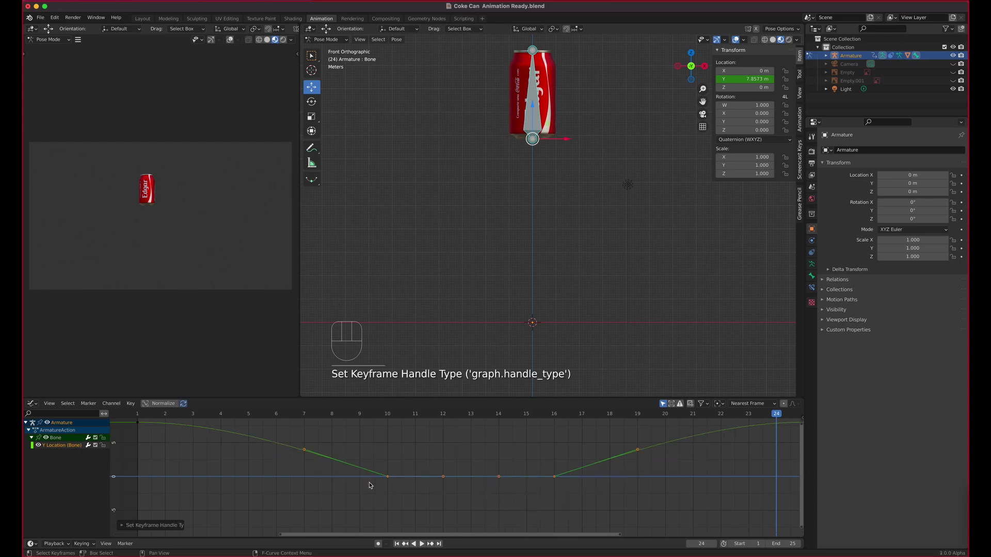
Move the outgoing handle of the frame 16 keyframe directly above its key, at a value of about 5.5, for a sharp rise.
left_click(639, 451)
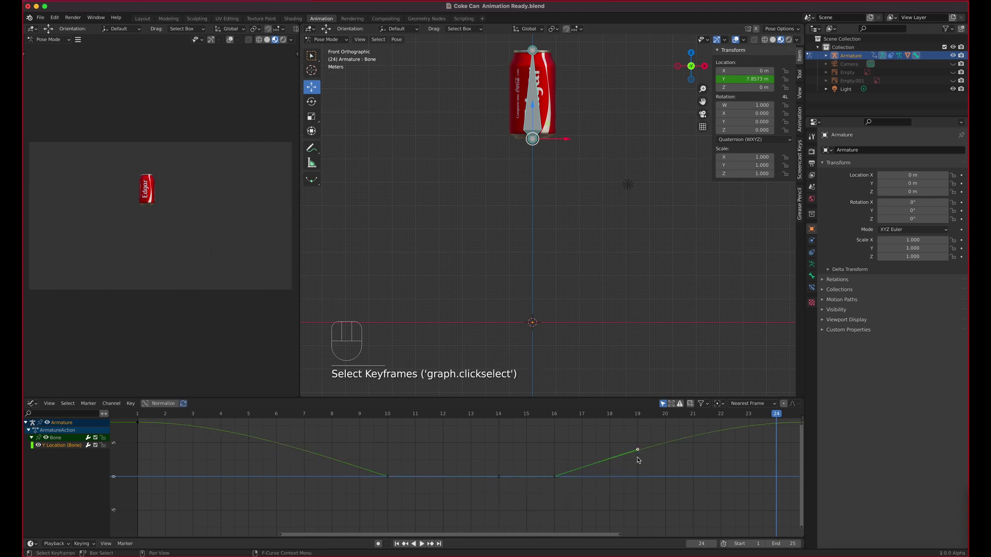
scroll(638, 457, "down", 3)
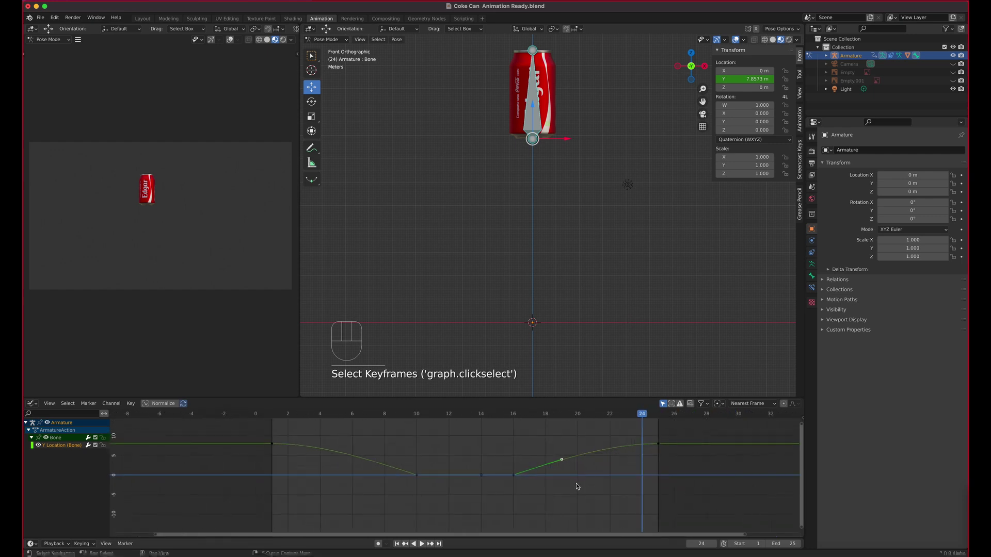
key("KP_Decimal")
key("a")
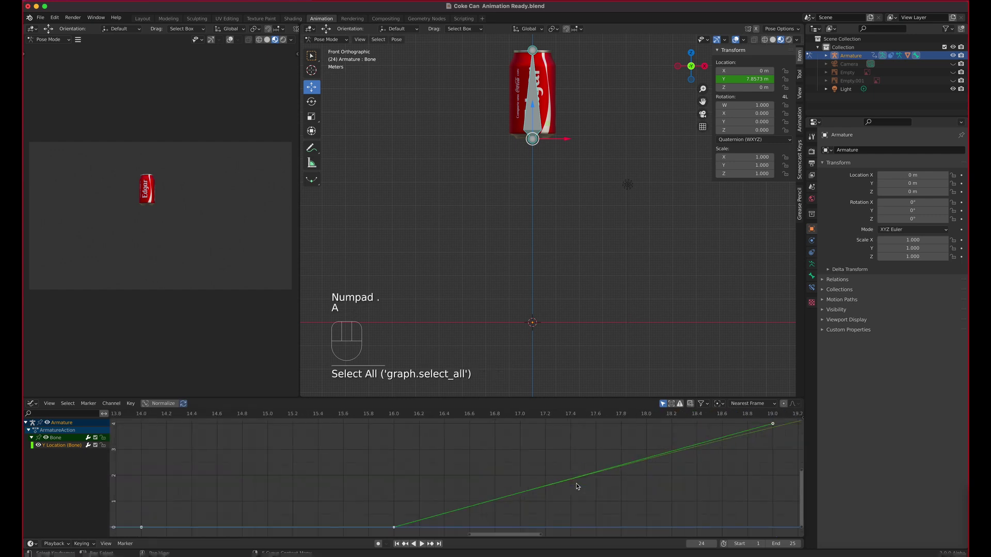
key("KP_Decimal")
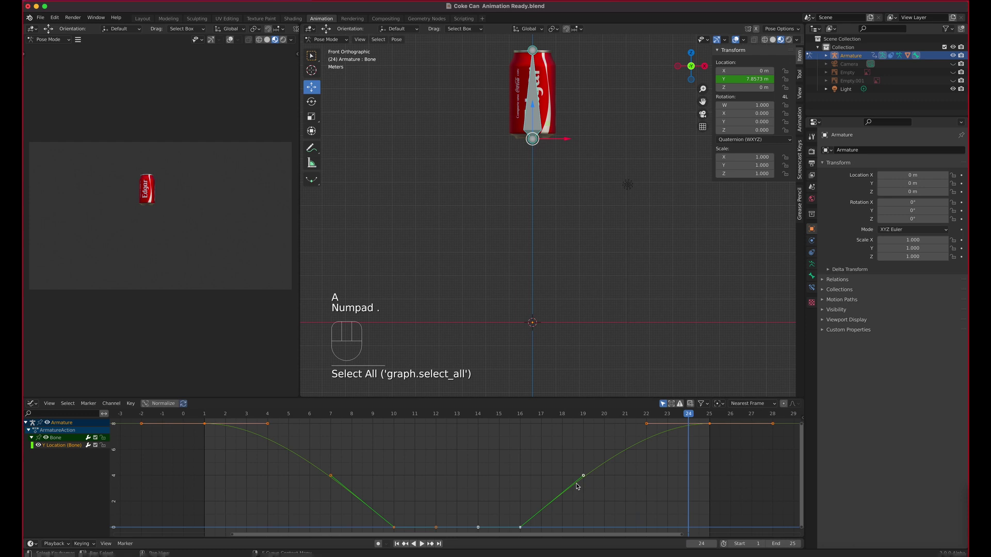
left_click(582, 476)
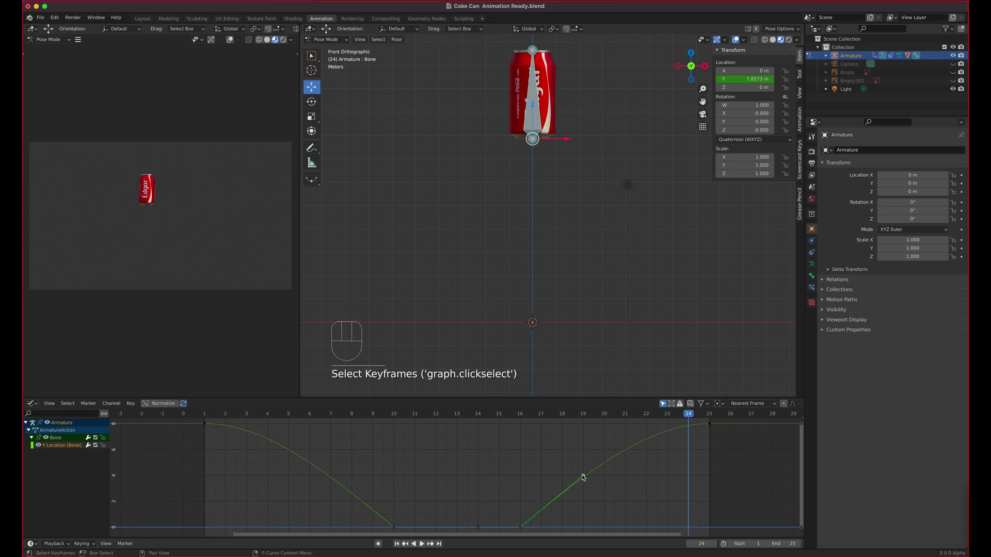
key("g")
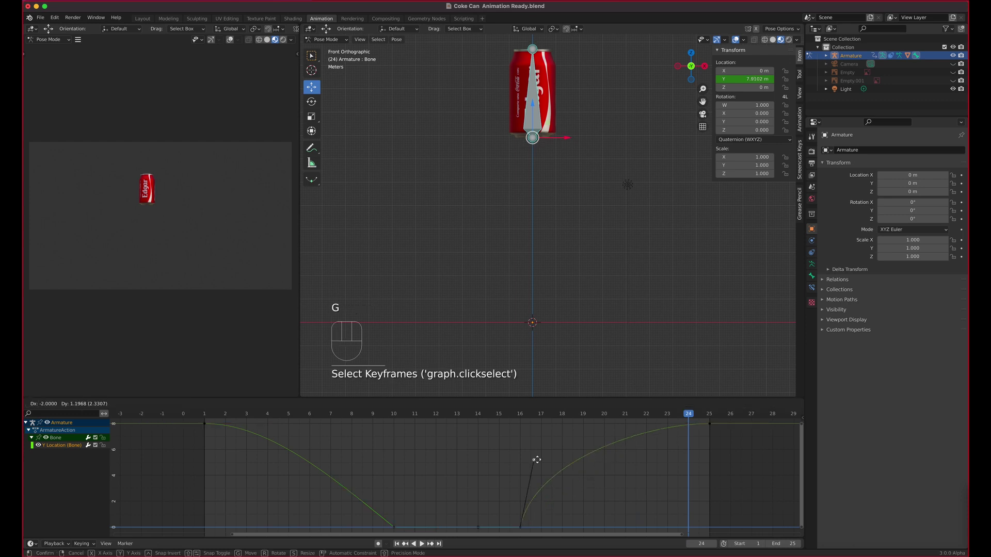
left_click(528, 460)
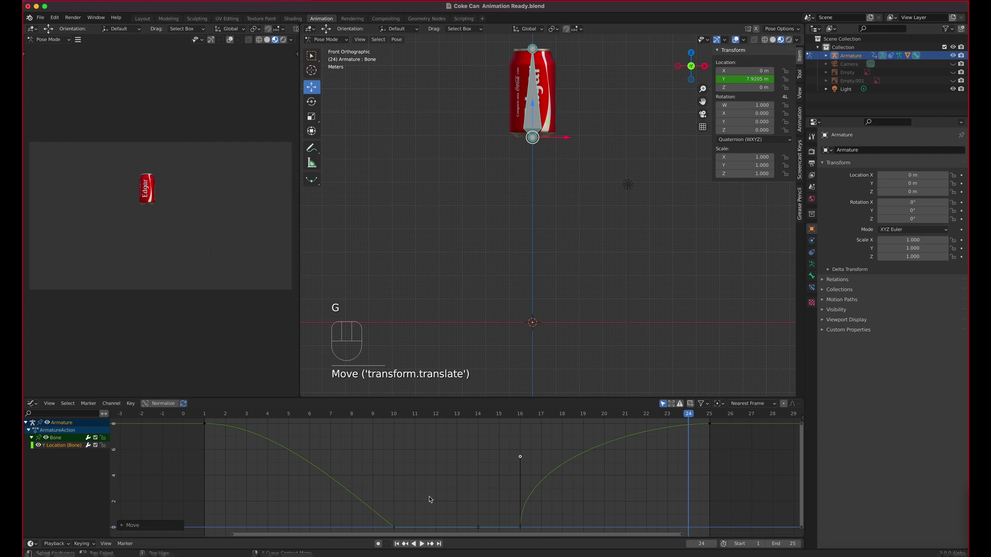
Move the incoming handle of the frame 10 keyframe directly above its key, at a value of about 5.3, and play back the bounce.
left_click(397, 530)
left_click(333, 475)
key("g")
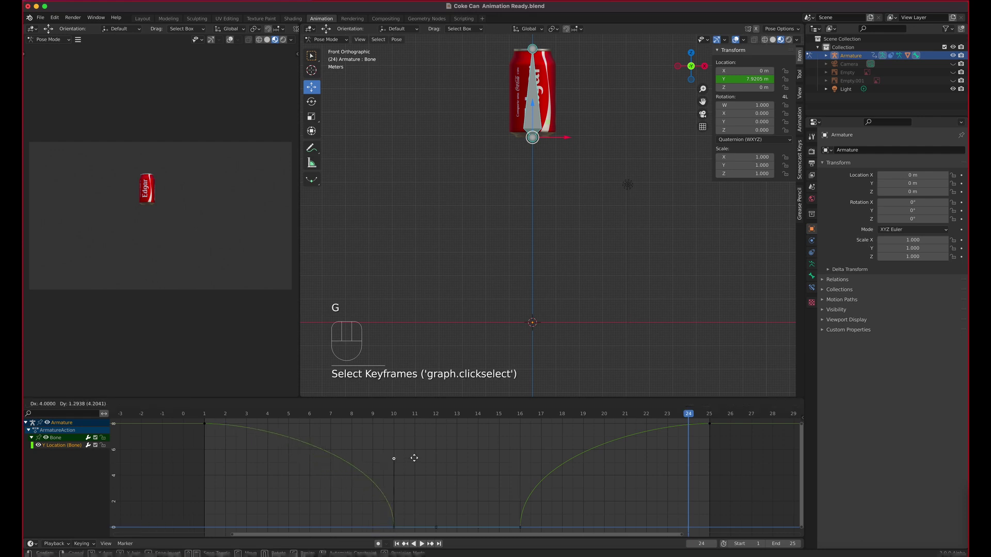
left_click(414, 458)
key("space")
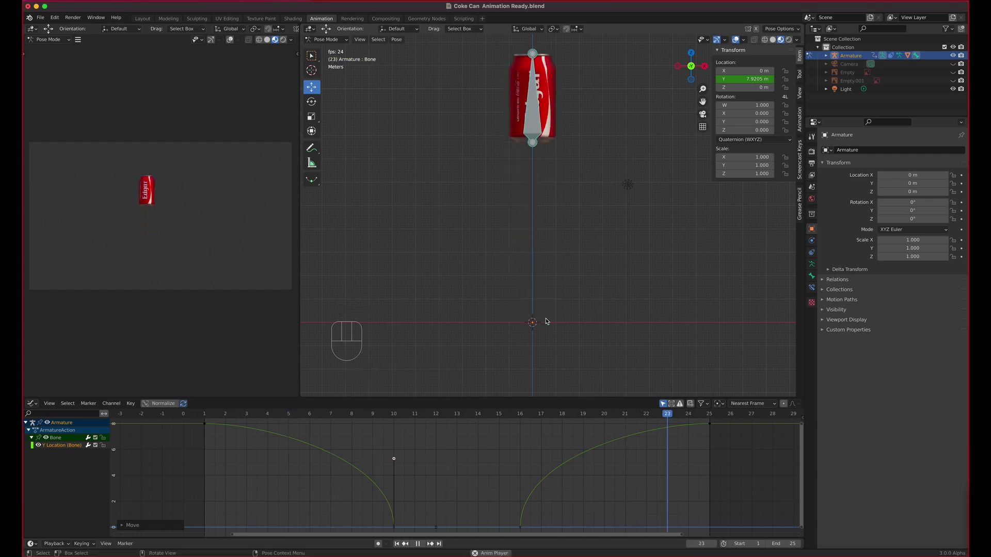
key("space")
Go to frame 10, select the can's bone and activate the Scale tool.
left_click_drag(457, 428, 400, 432)
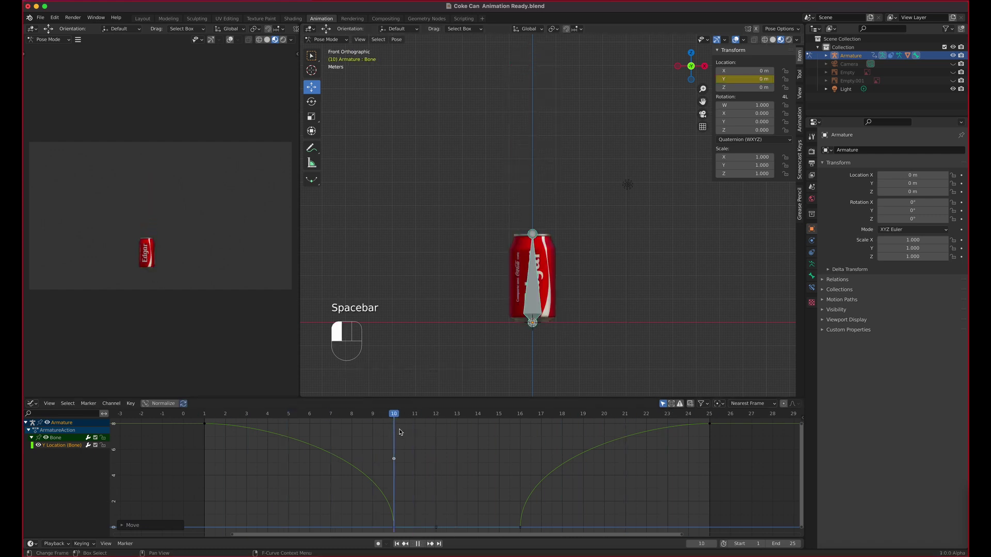
left_click(538, 300)
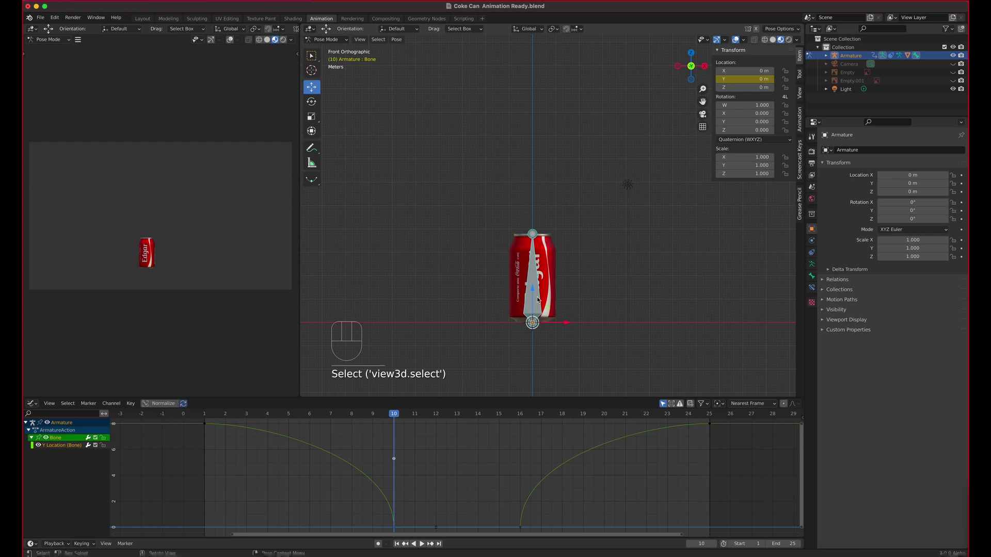
left_click(311, 116)
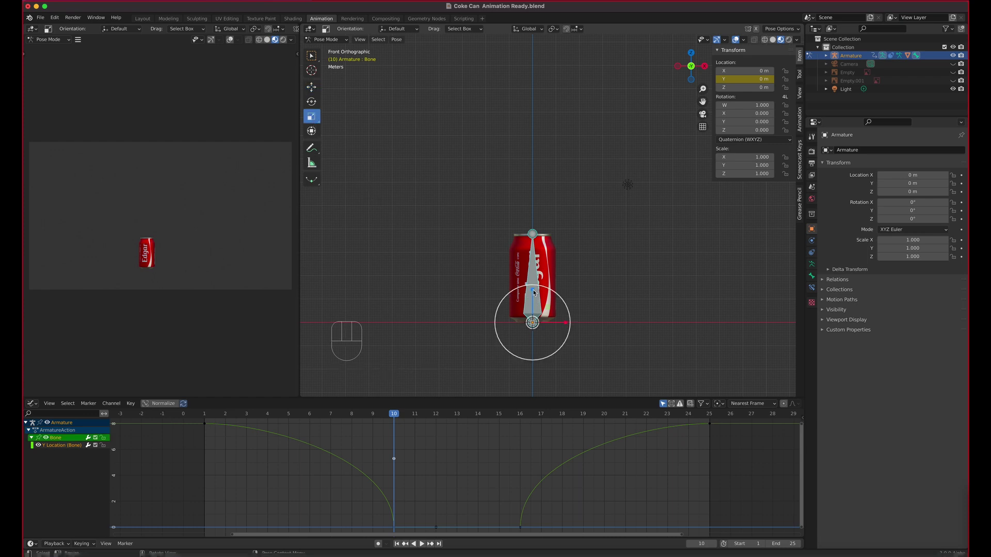
mouse_move(533, 293)
left_mouse_down()
mouse_move(532, 324)
mouse_move(533, 292)
left_mouse_up()
left_click(325, 40)
left_click_drag(532, 289, 532, 302)
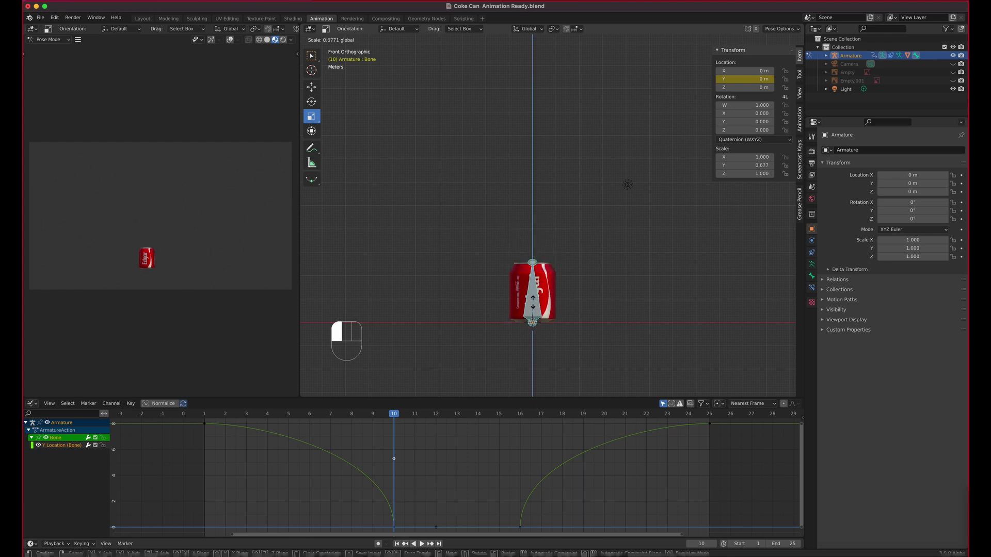
right_click(533, 302)
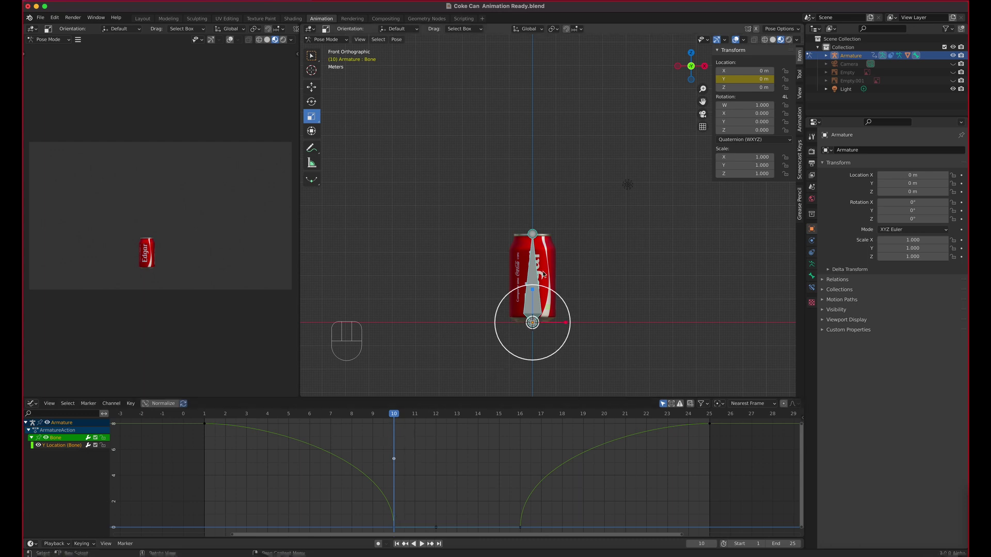
Keyframe only the bone's Y scale at 1.000 on frame 10 and on frame 16.
right_click(738, 165)
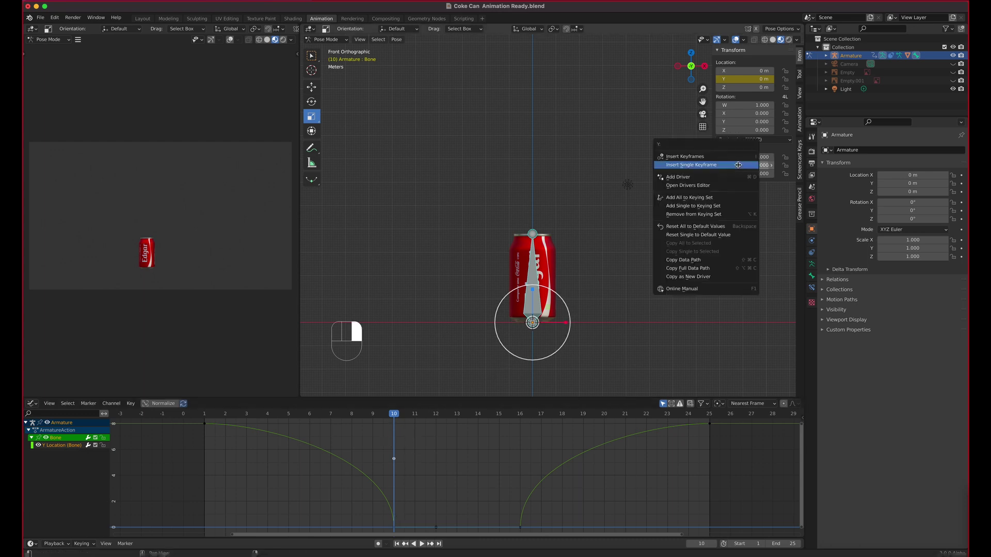
left_click(734, 165)
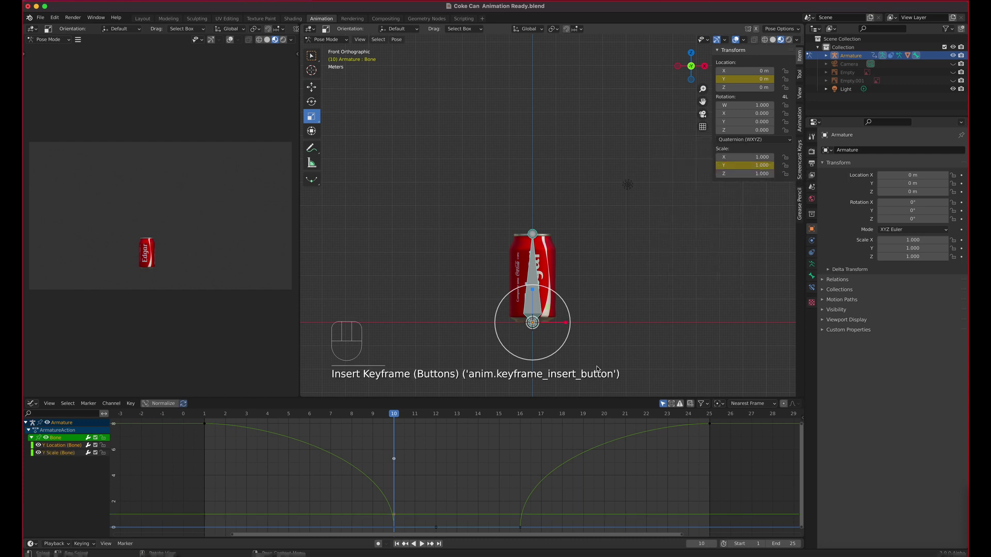
left_click_drag(395, 415, 519, 416)
right_click(738, 165)
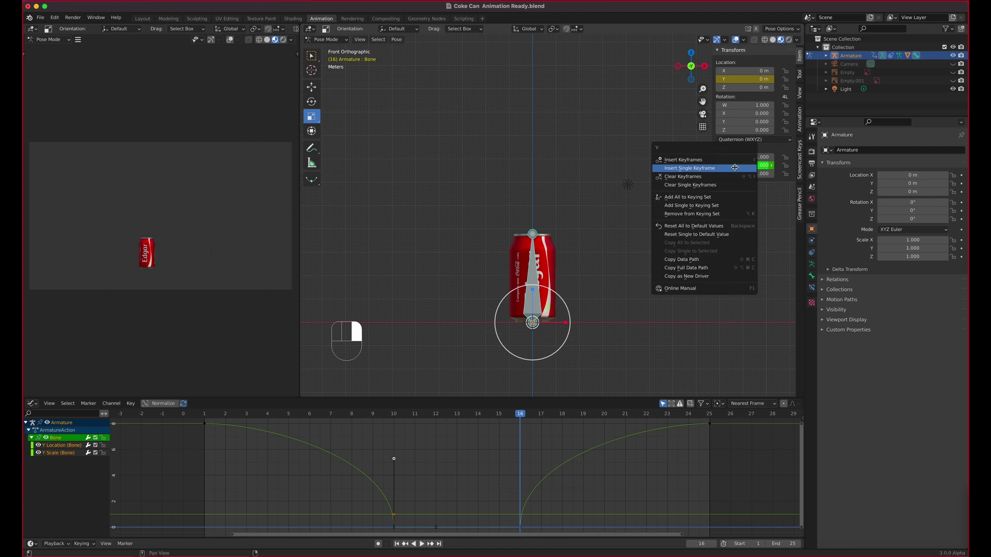
left_click(734, 166)
Go to frame 13 and try to scale the can's bone down vertically.
left_click_drag(498, 414, 456, 414)
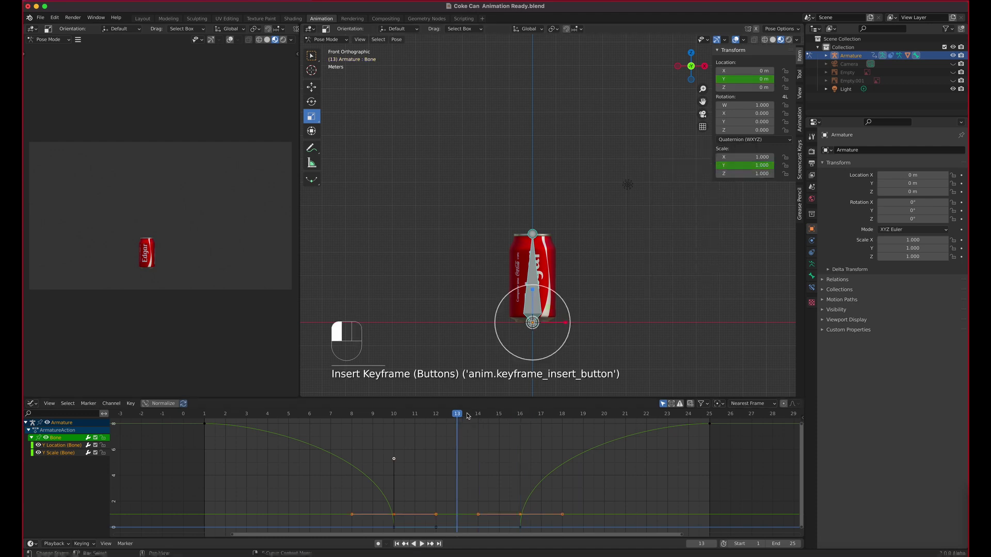
left_click_drag(547, 273, 537, 309)
key("Escape")
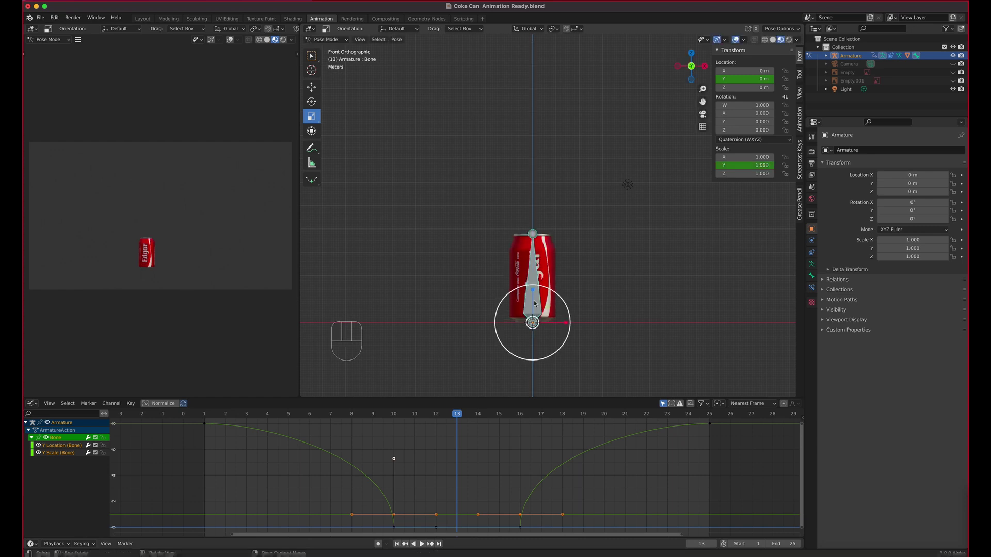
Switch to Object Mode and select the whole armature with the Scale tool active.
left_click(312, 39)
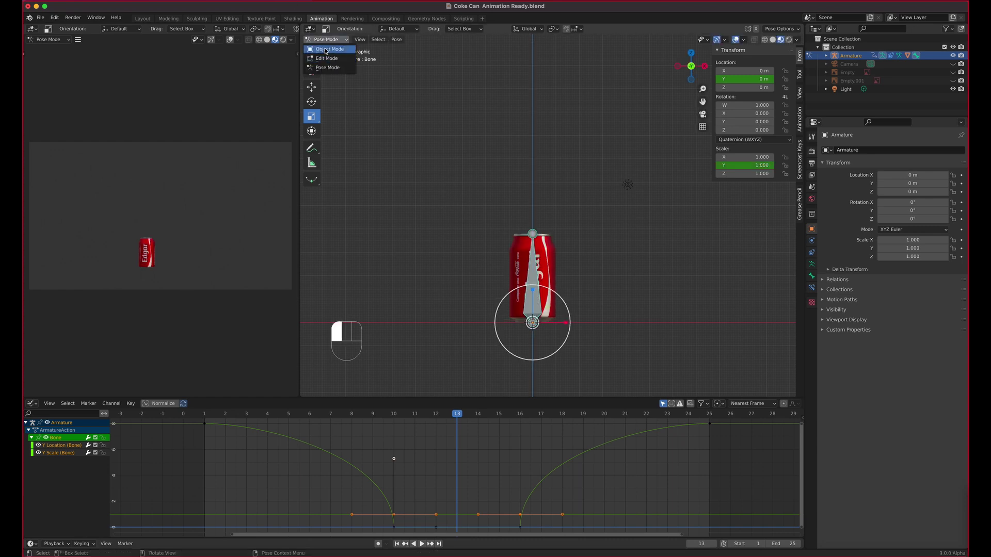
left_click(328, 52)
left_click(529, 302)
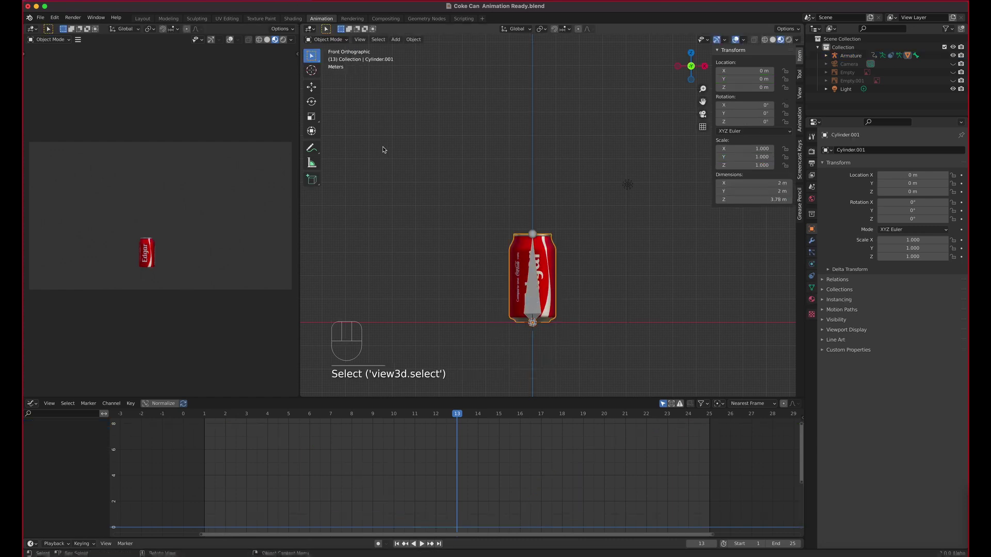
left_click(311, 116)
left_click(537, 282)
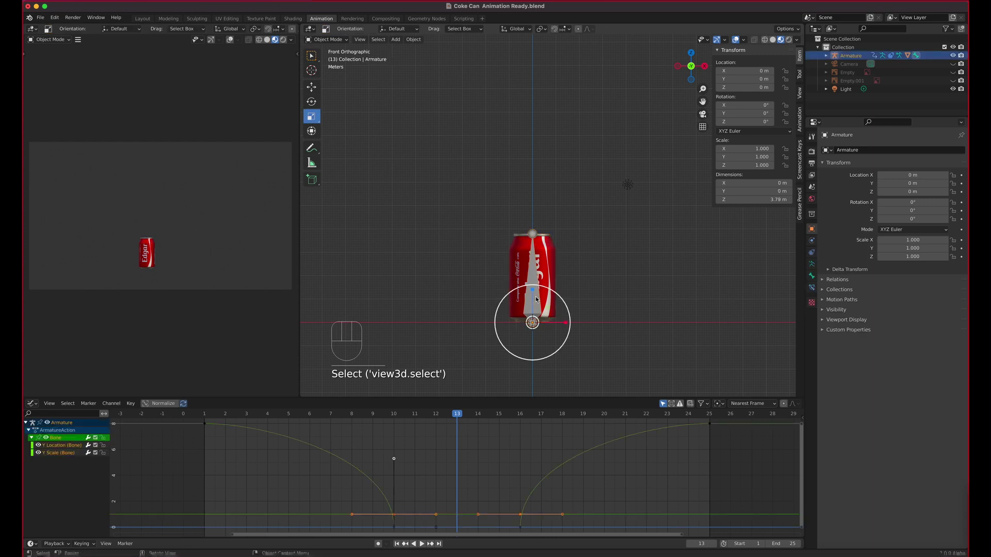
Squash the armature to a Z scale of 0.314 and keyframe only that Z scale on frame 13.
left_click_drag(532, 291, 532, 310)
key("Escape")
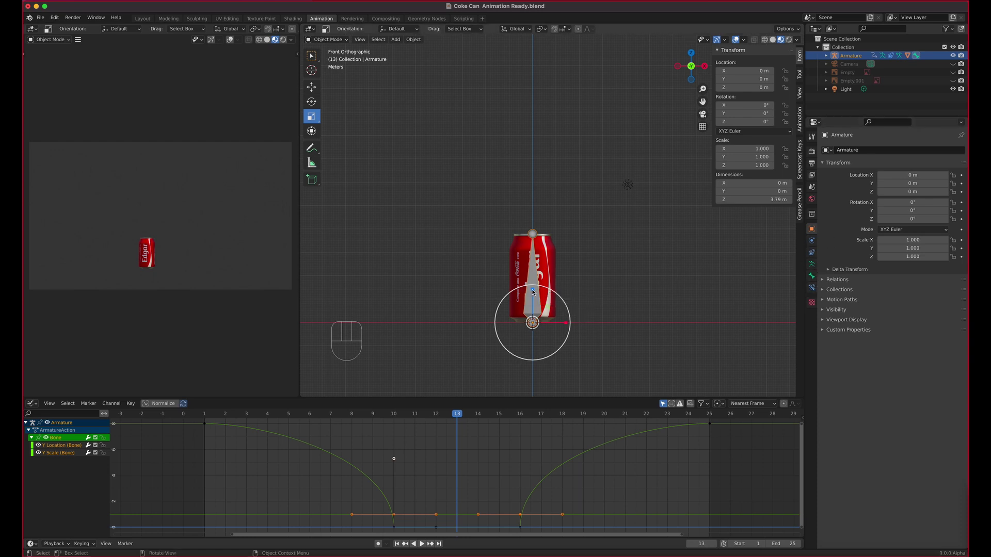
left_click_drag(532, 293, 534, 314)
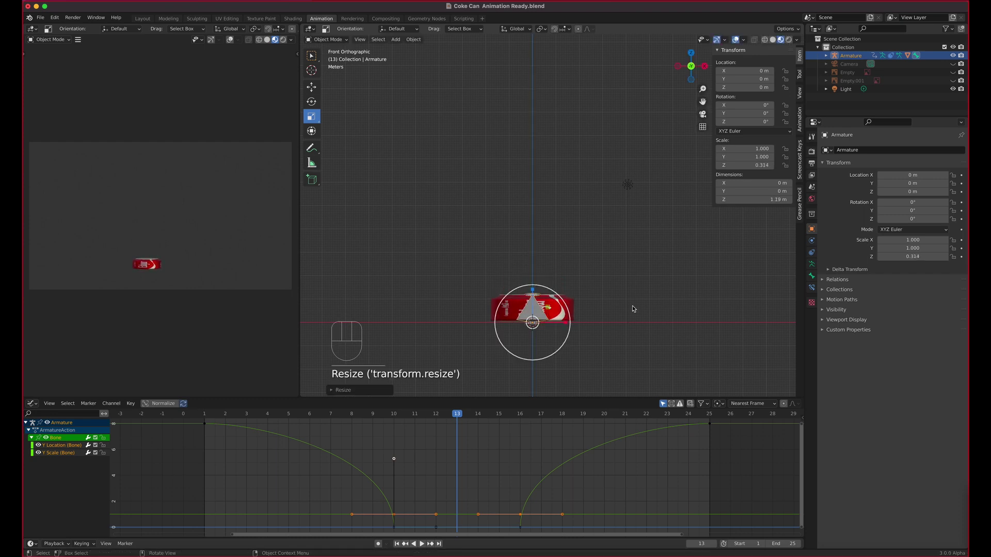
right_click(741, 167)
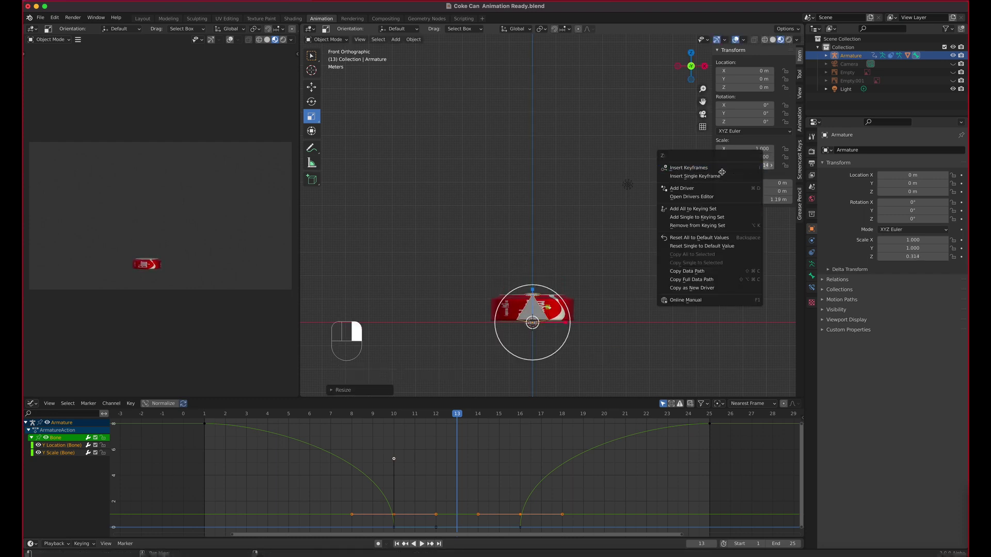
left_click(722, 176)
Return to frame 10, set the armature's Z scale to 1 and keyframe only that value.
scroll(548, 343, "up", 3, "alt")
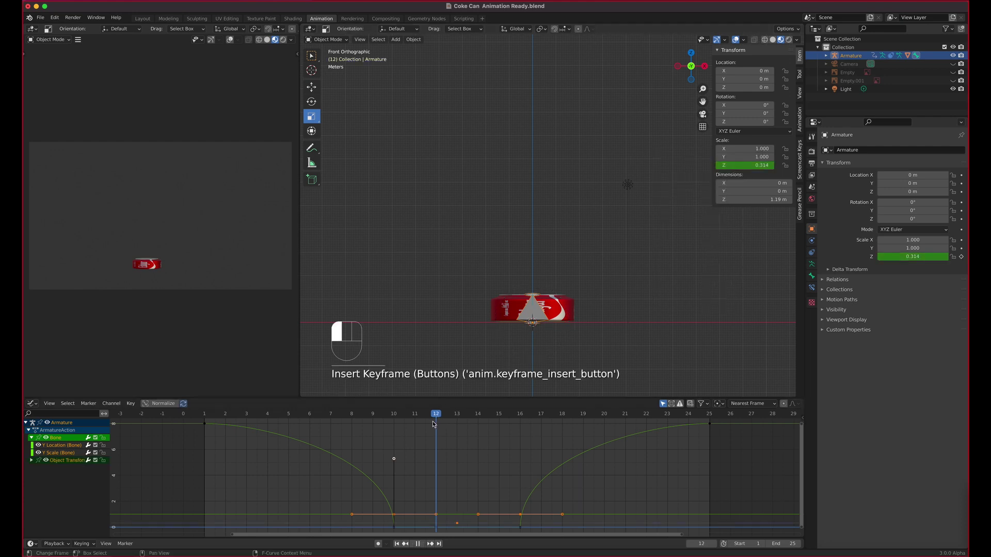
left_click(745, 165)
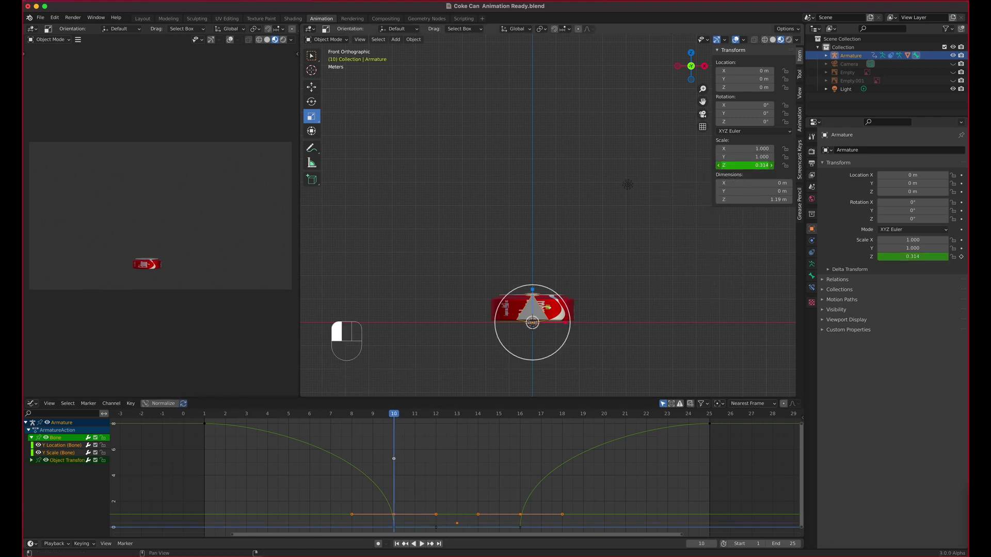
type("1")
key("Return")
right_click(748, 164)
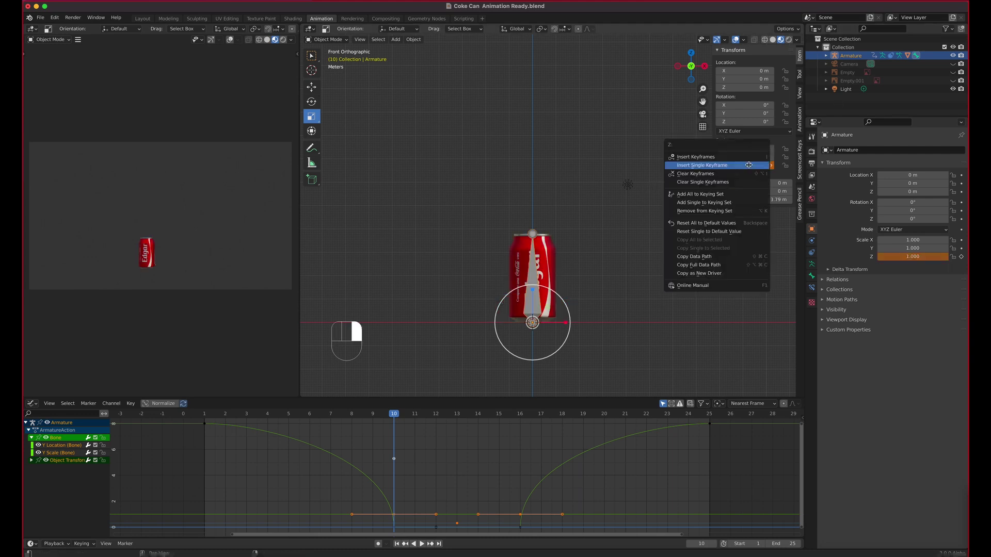
left_click(737, 165)
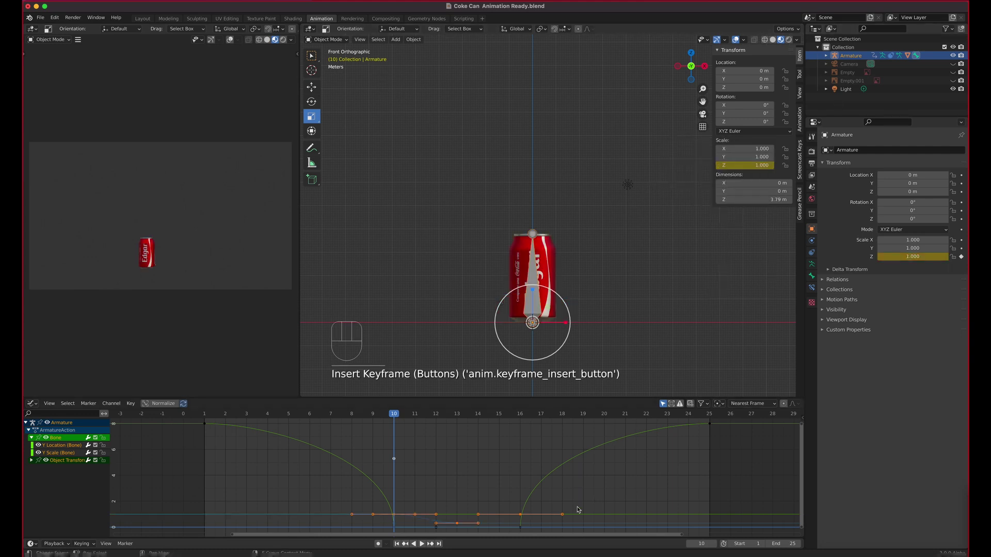
On frame 16, set the armature's Z scale to 1, keyframe only that value and play back the bounce from the start.
left_click_drag(536, 417, 521, 417)
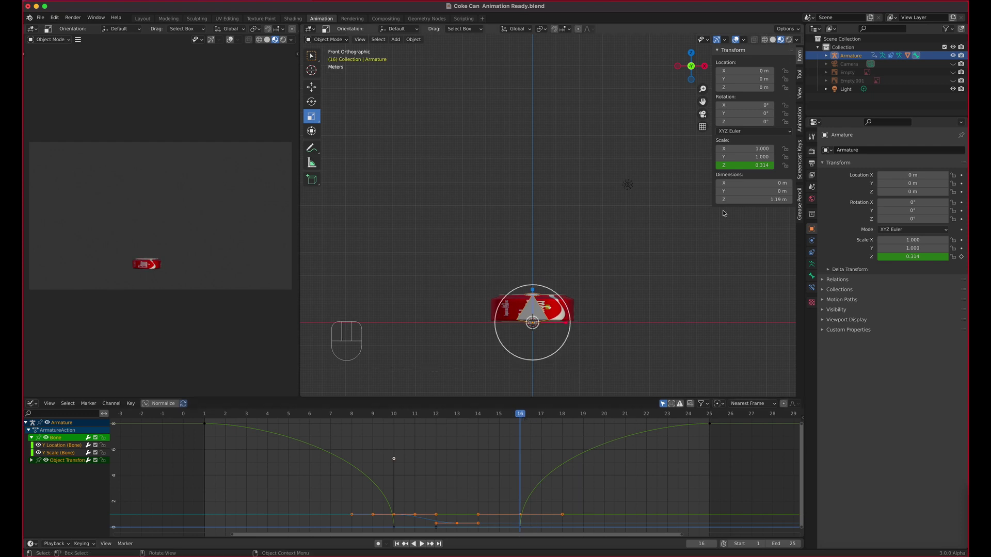
left_click(744, 165)
type("1")
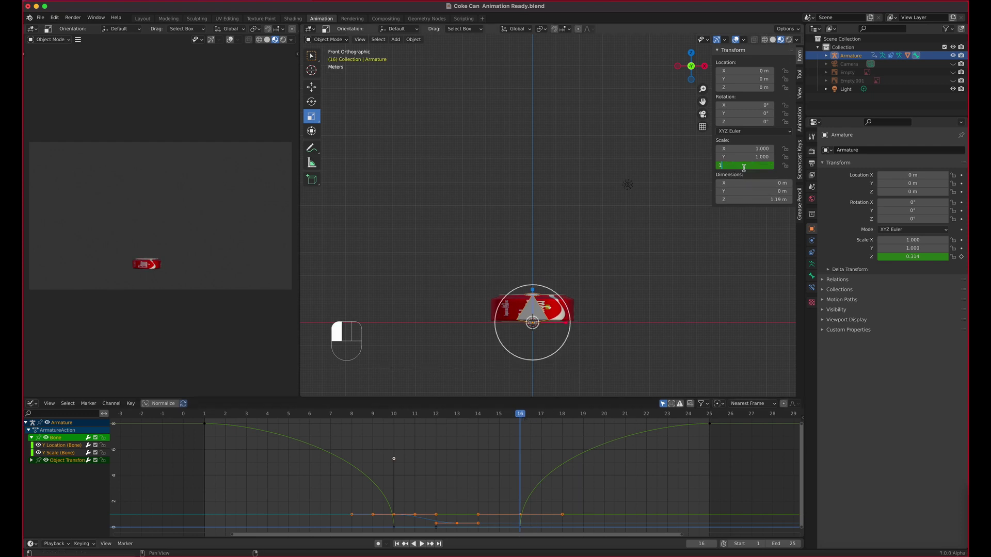
key("Return")
right_click(743, 166)
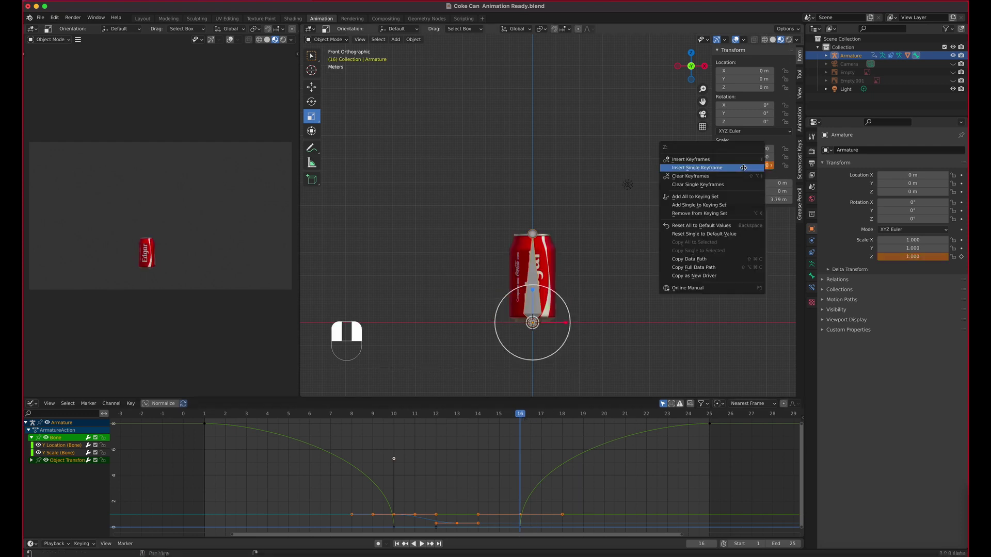
left_click(733, 164)
left_click_drag(522, 416, 143, 458)
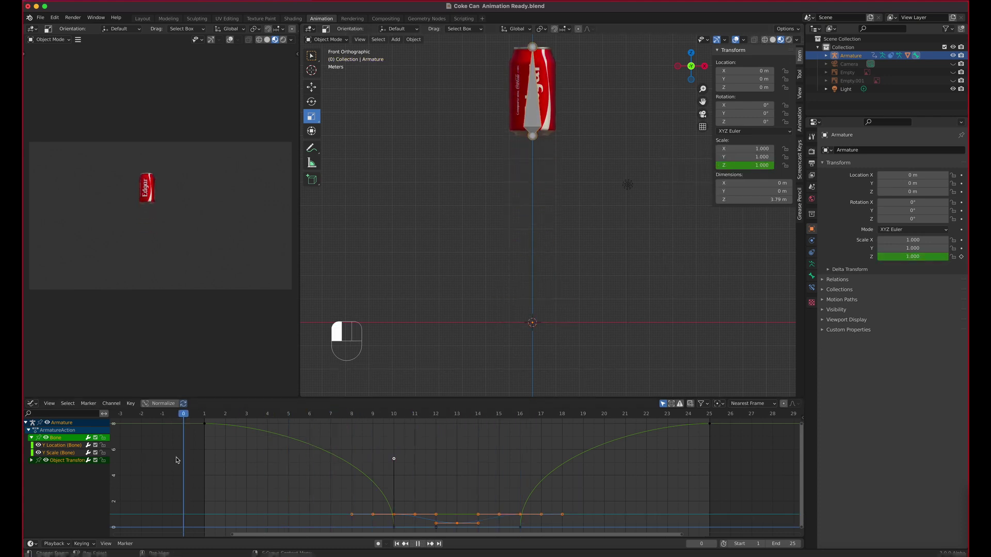
key("space")
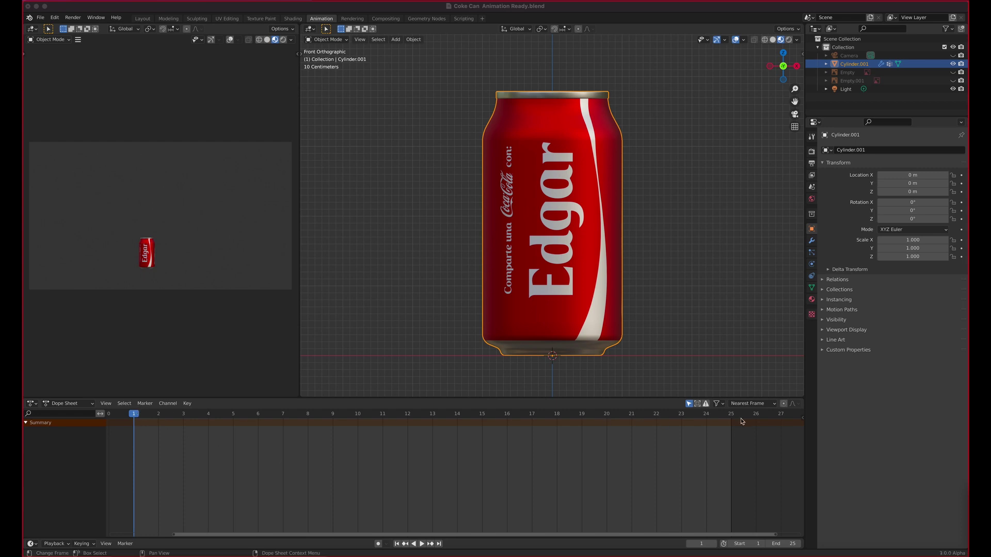
Replace the Armature modifier on the unrigged can with a Simple Deform modifier.
left_click(811, 241)
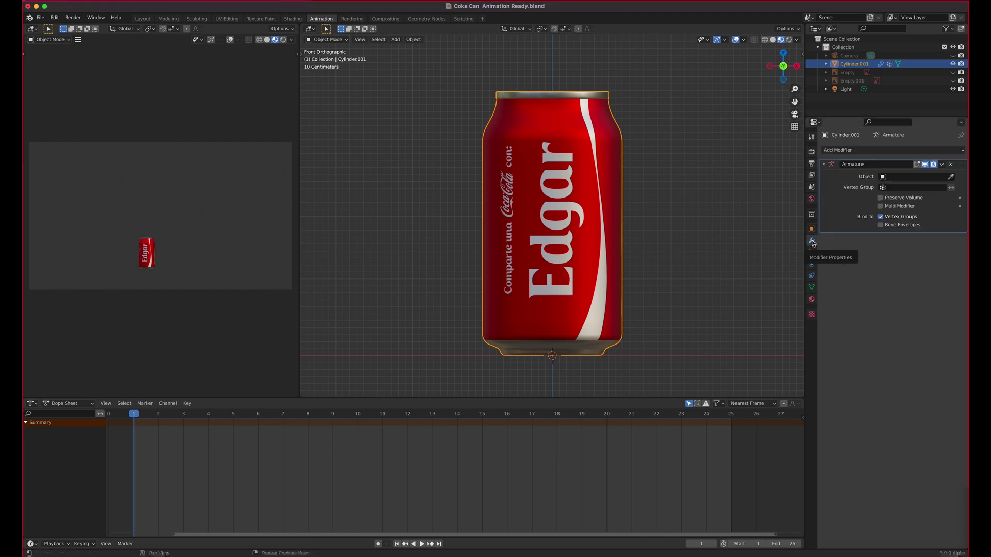
left_click(950, 165)
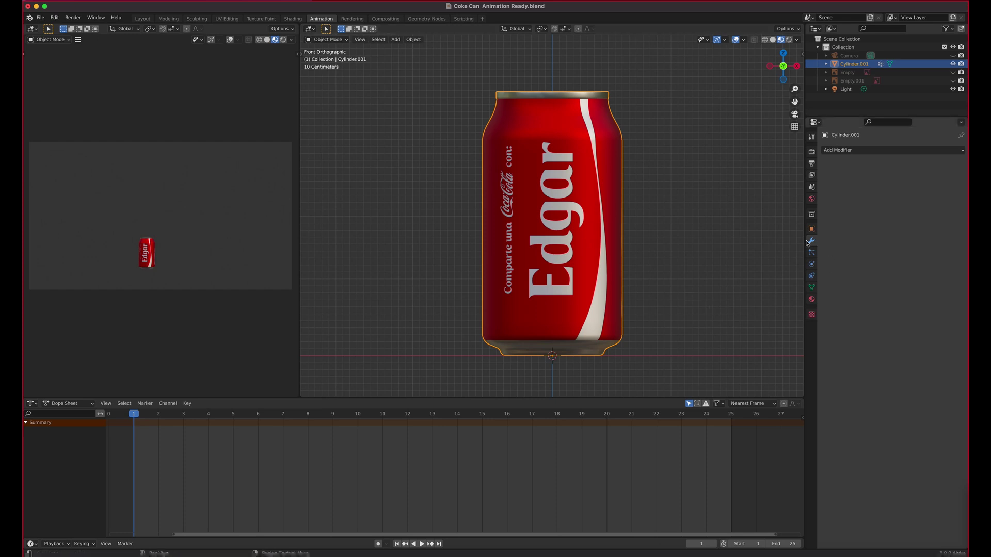
left_click(859, 149)
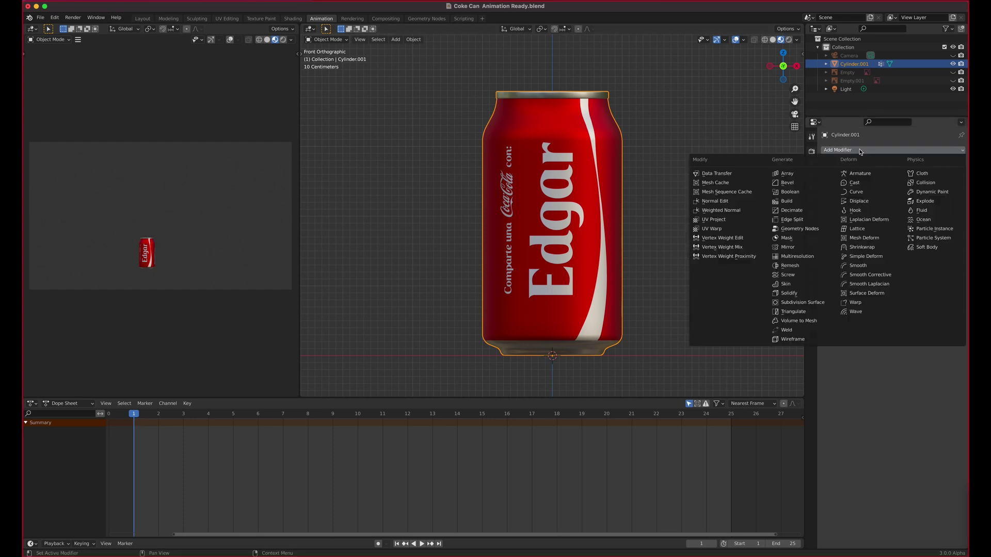
left_click(867, 256)
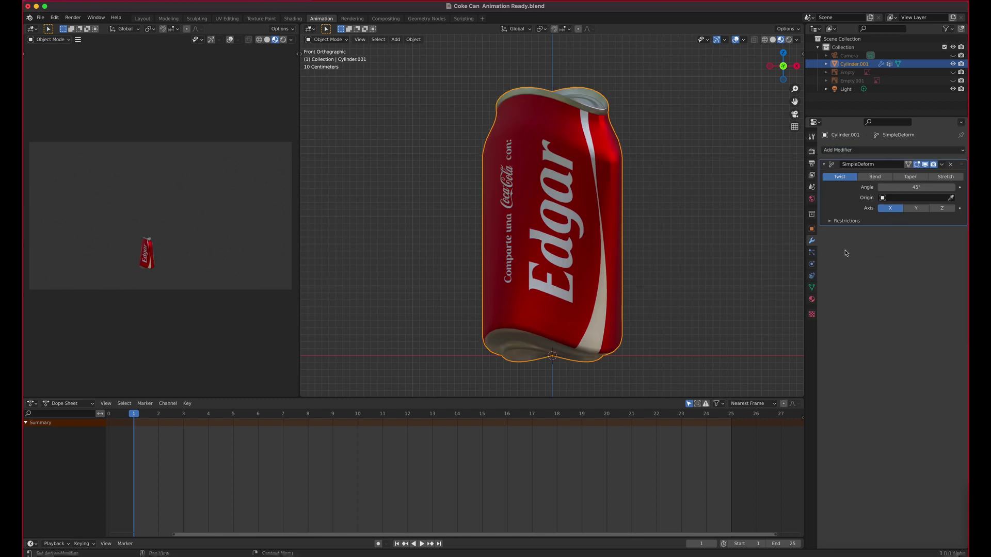
Set the Simple Deform modifier to Bend around the Y axis with an angle of 86°.
left_click(910, 177)
left_click(952, 178)
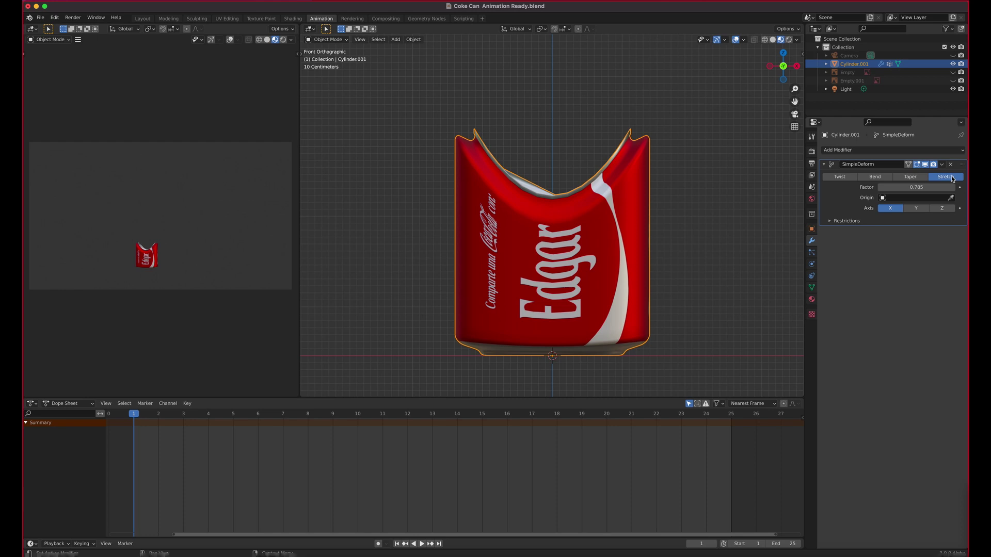
left_click(878, 178)
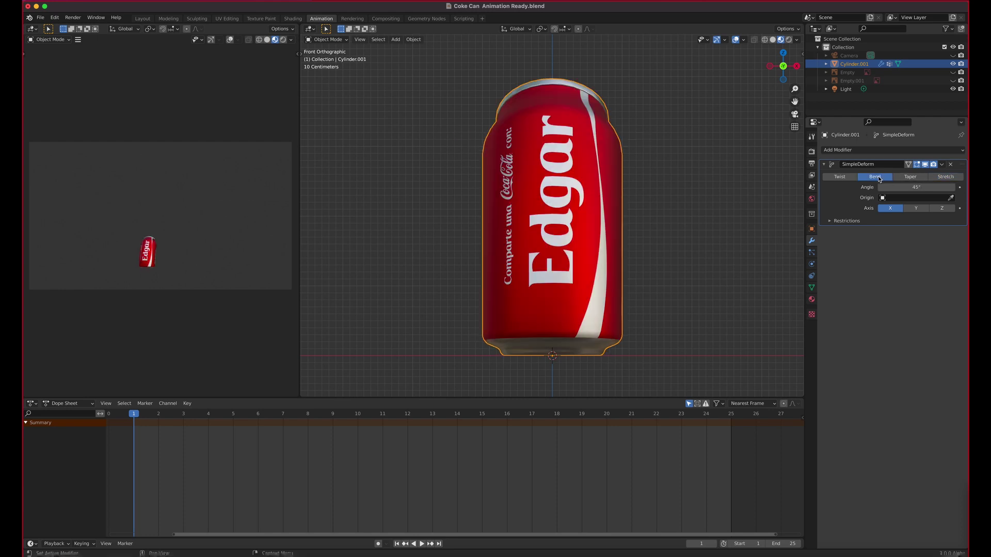
left_click(917, 209)
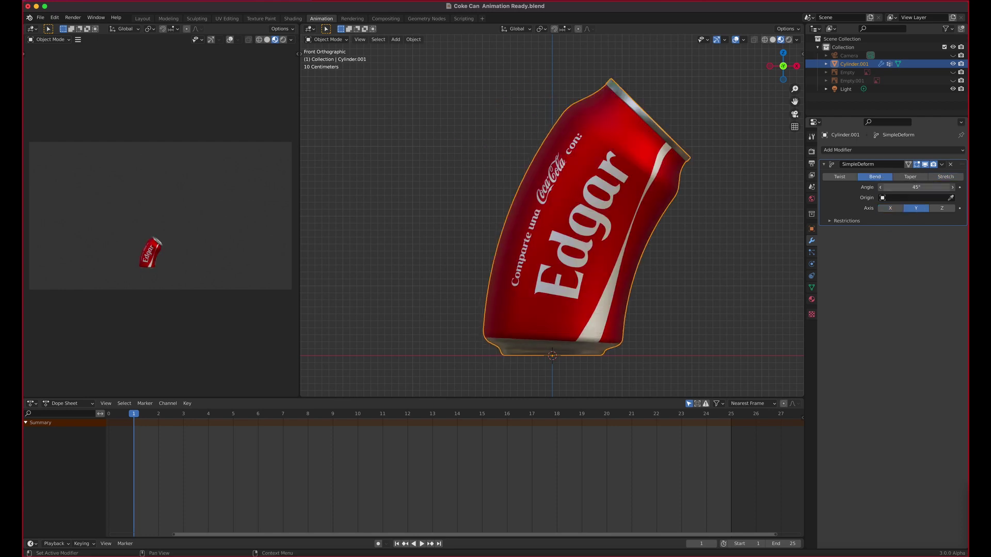
left_click_drag(916, 186, 937, 187)
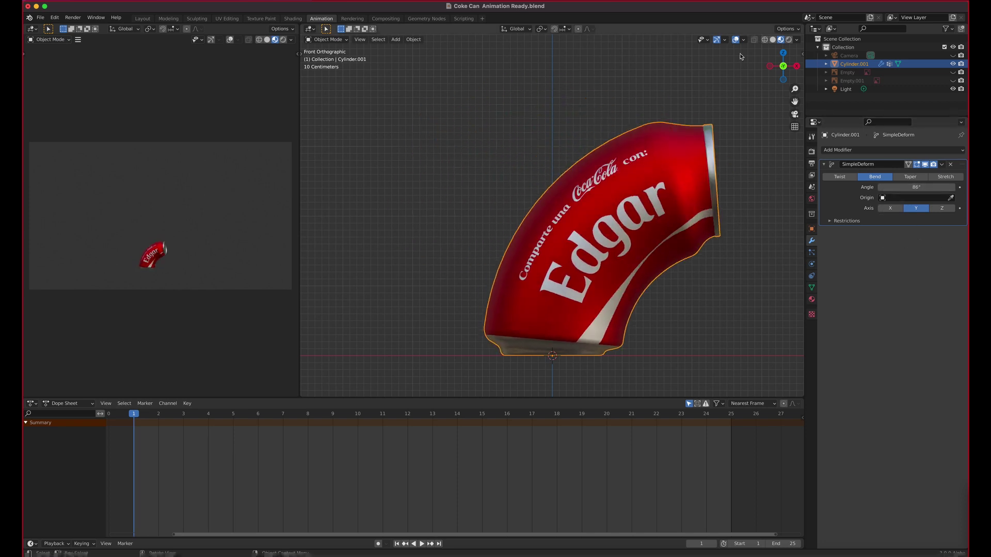
Examine the bent can's mesh subdivisions in wireframe shading and return to Material Preview.
left_click(764, 39)
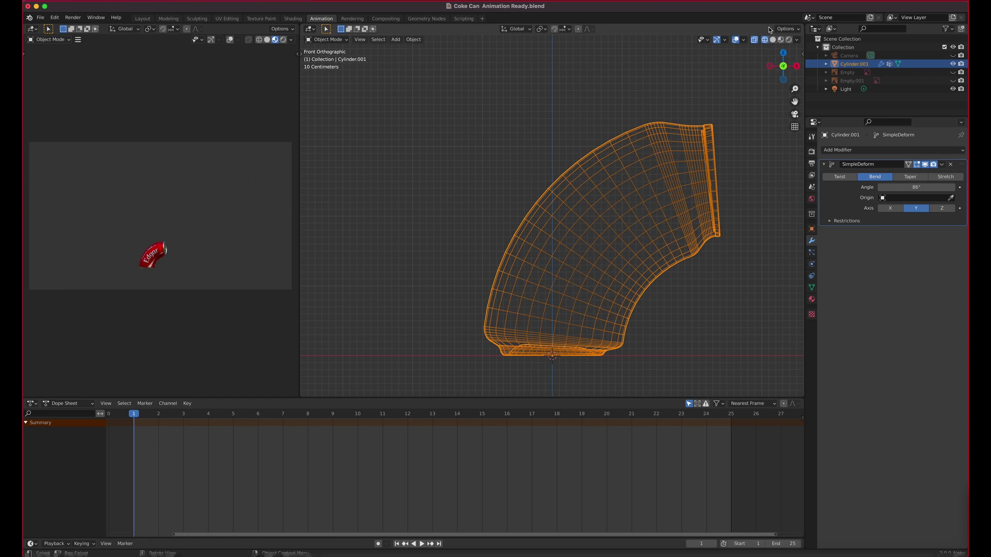
left_click(781, 41)
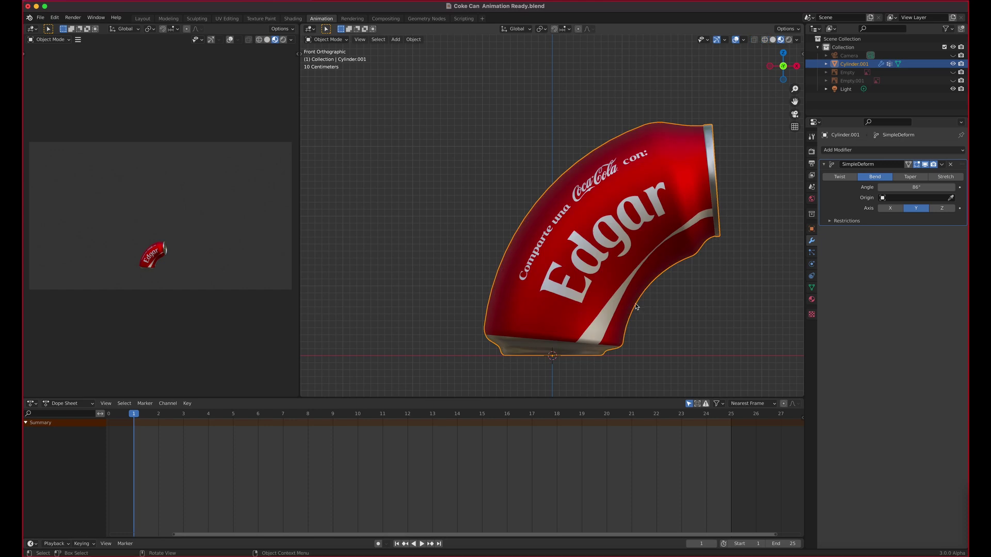
Reset the Simple Deform bend angle to 0°.
scroll(637, 303, "down", 5)
left_click(920, 188)
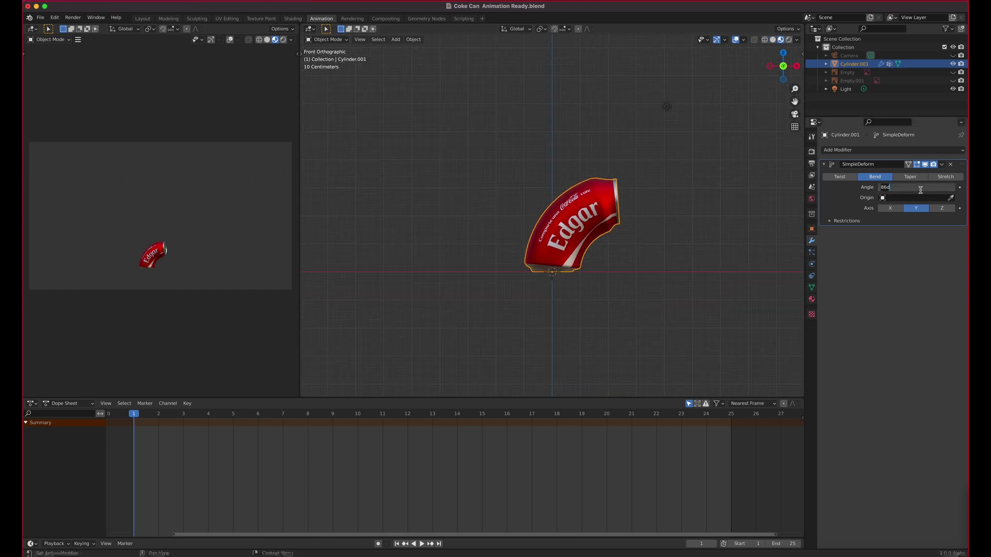
key("BackSpace")
key("BackSpace")
key("BackSpace")
type("0")
key("Return")
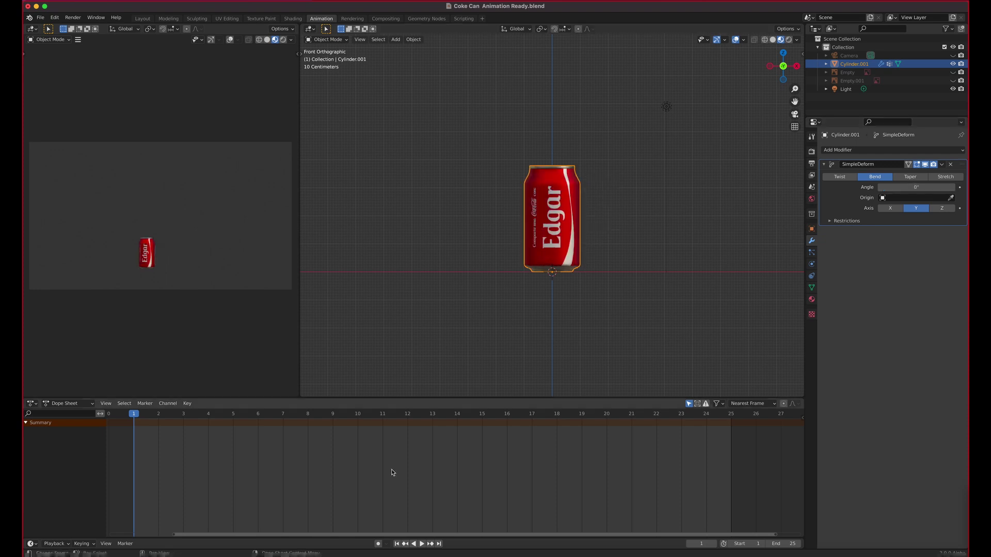
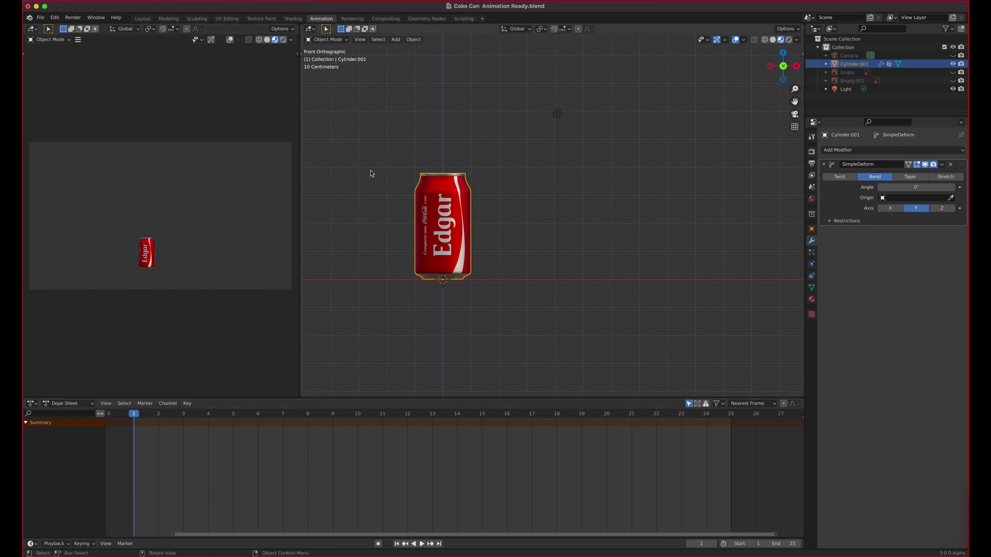
Show the viewport tools, activate the Move tool and display the can's Item transform values.
key("t")
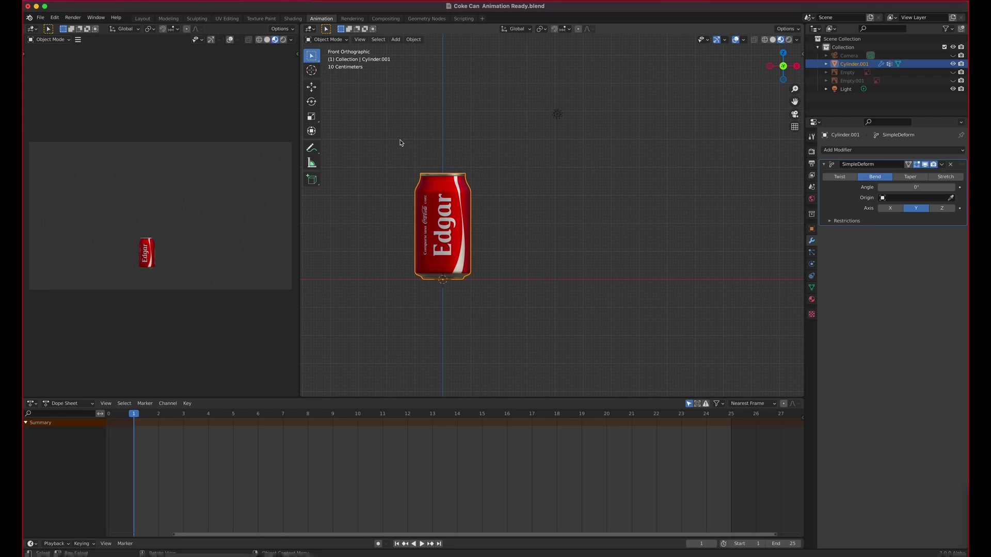
left_click(311, 86)
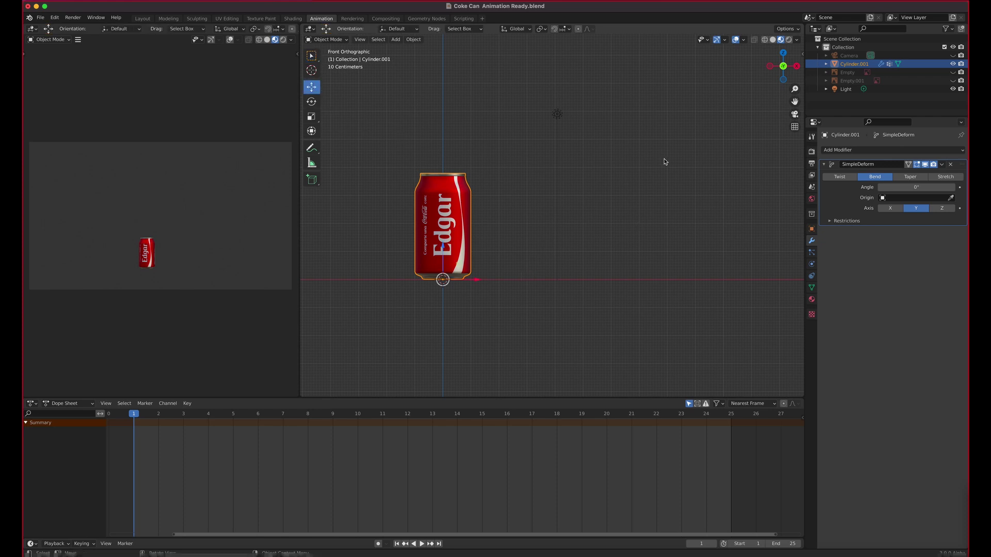
left_click(801, 54)
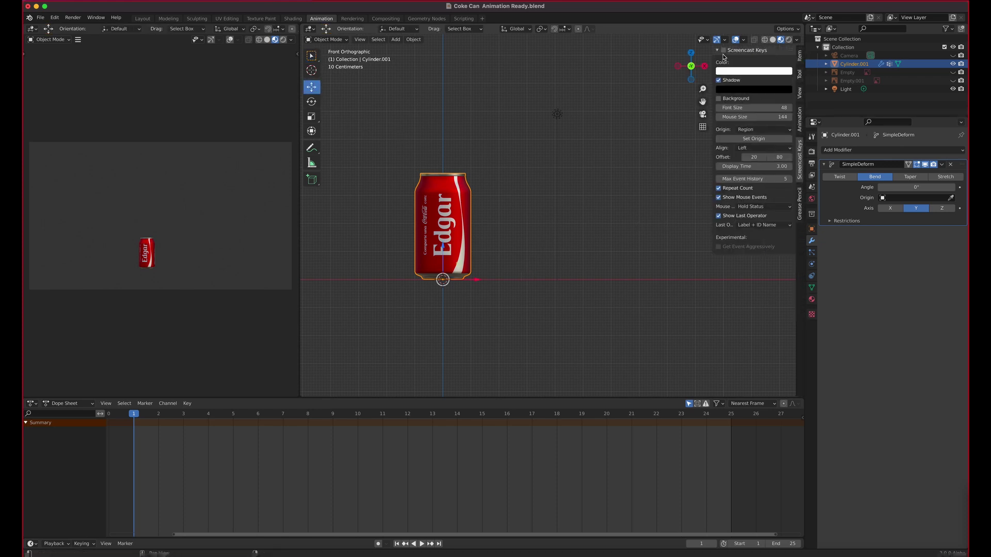
key("n")
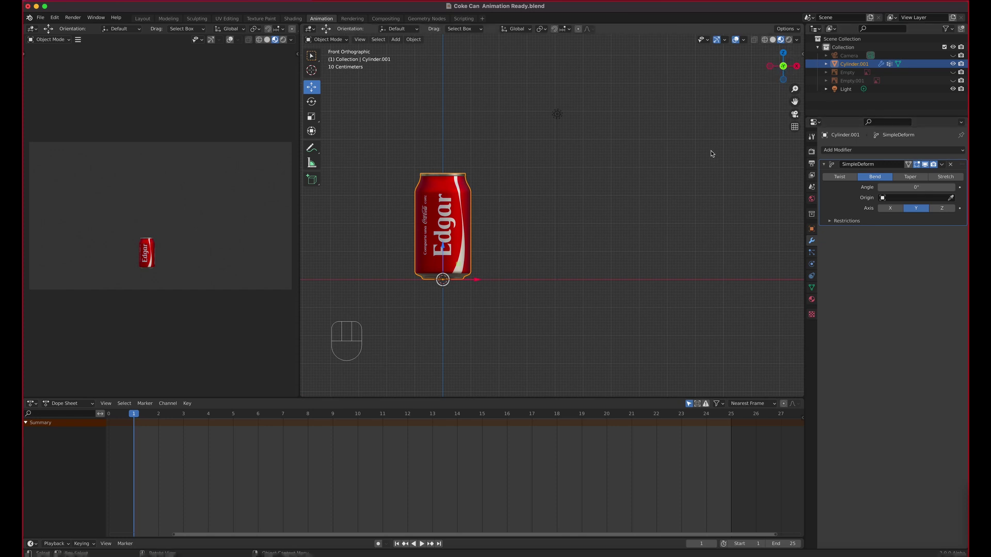
key("n")
left_click(800, 55)
mouse_move(737, 72)
left_mouse_down()
mouse_move(759, 73)
mouse_move(737, 73)
left_mouse_up()
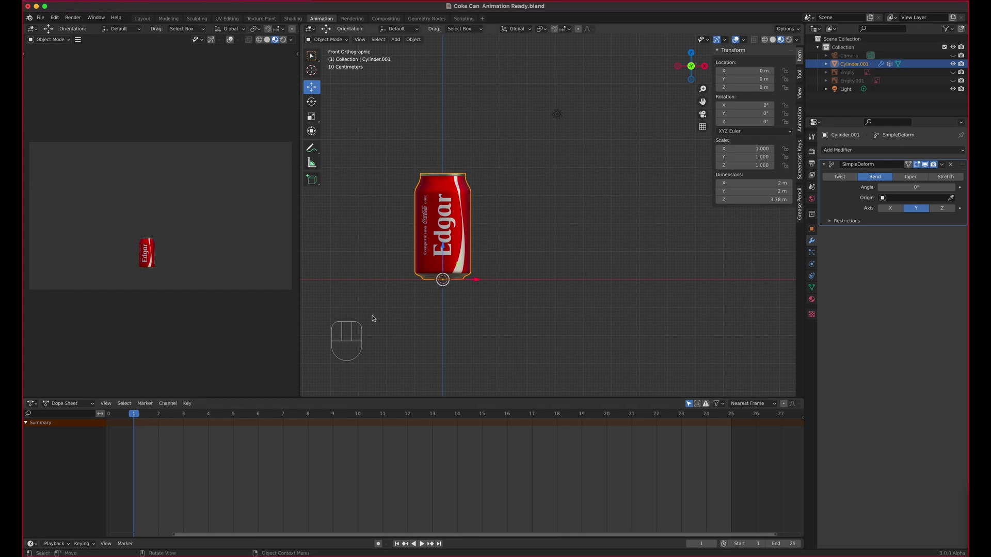
Keyframe the can's X location at 0 m on frame 1 and at 10 m on frame 15, and play it back.
right_click(735, 73)
left_click(726, 80)
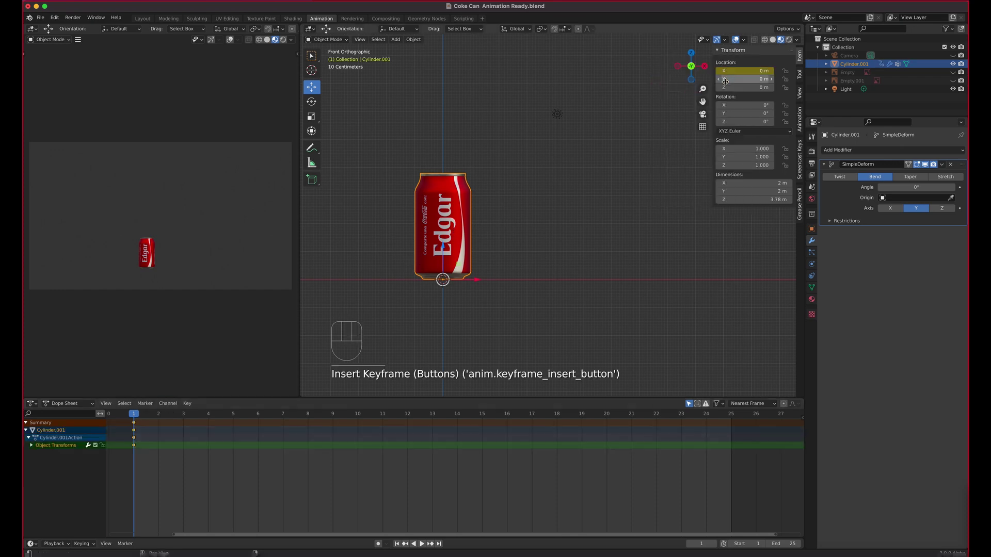
left_click_drag(136, 416, 481, 456)
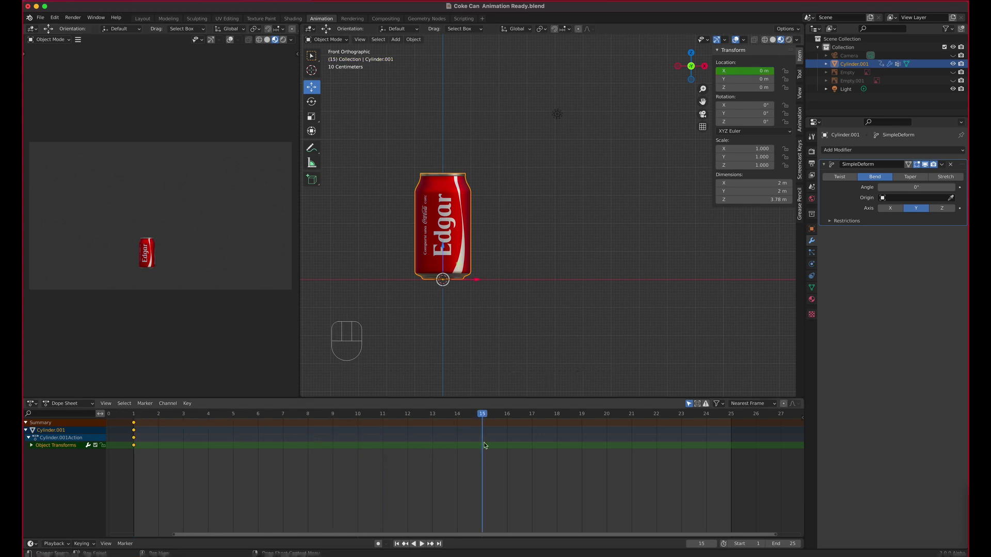
left_click_drag(480, 280, 735, 301)
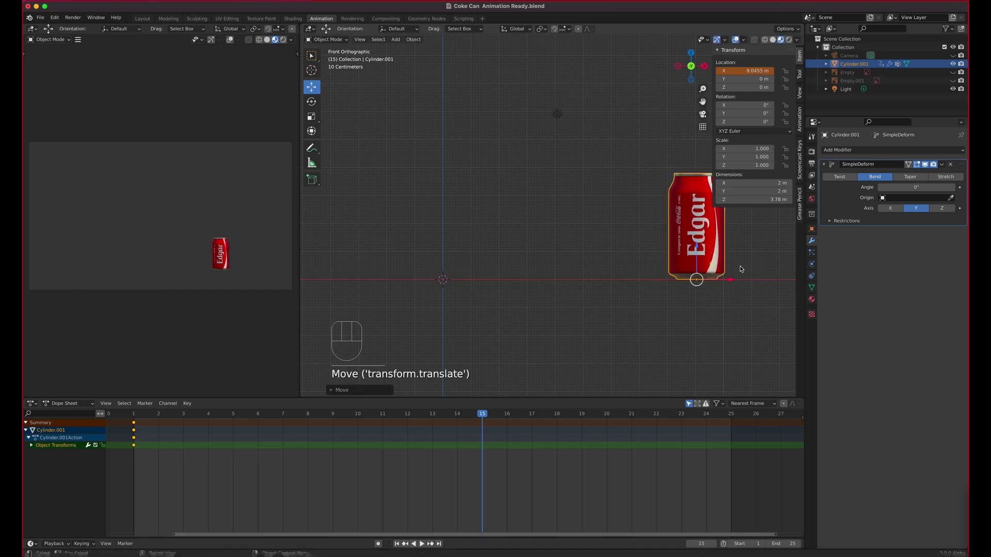
left_click(753, 71)
type("10")
key("Return")
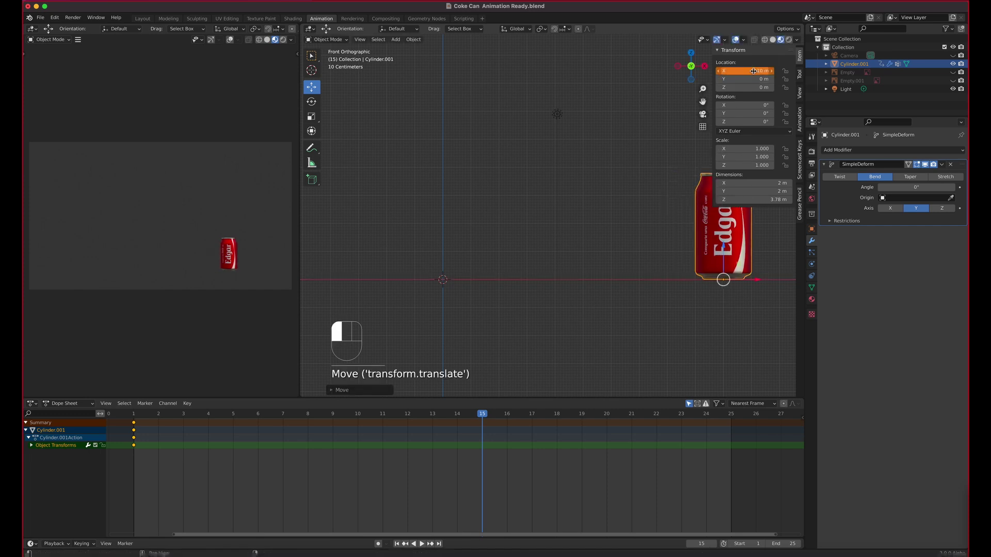
middle_click_drag(597, 283, 553, 332, "shift")
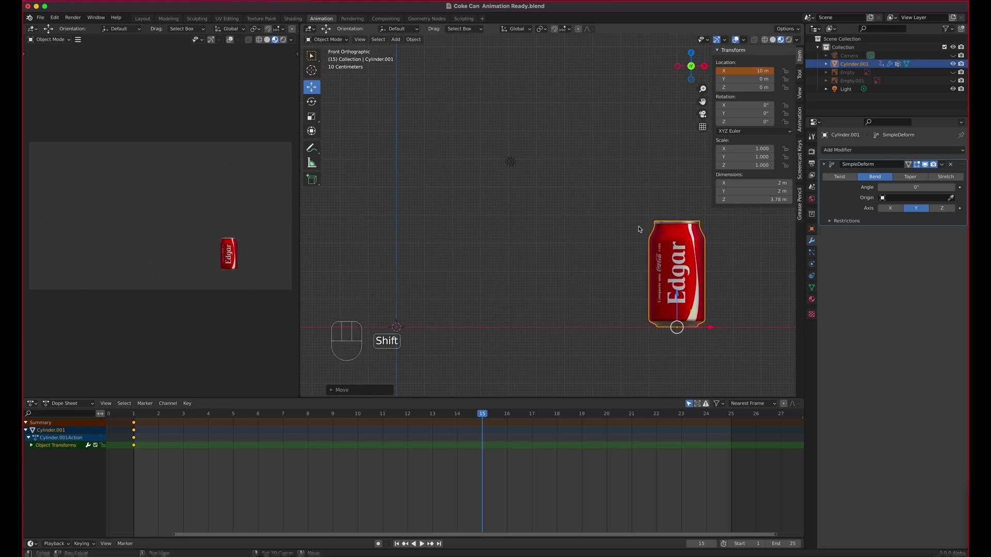
right_click(740, 70)
left_click(740, 71)
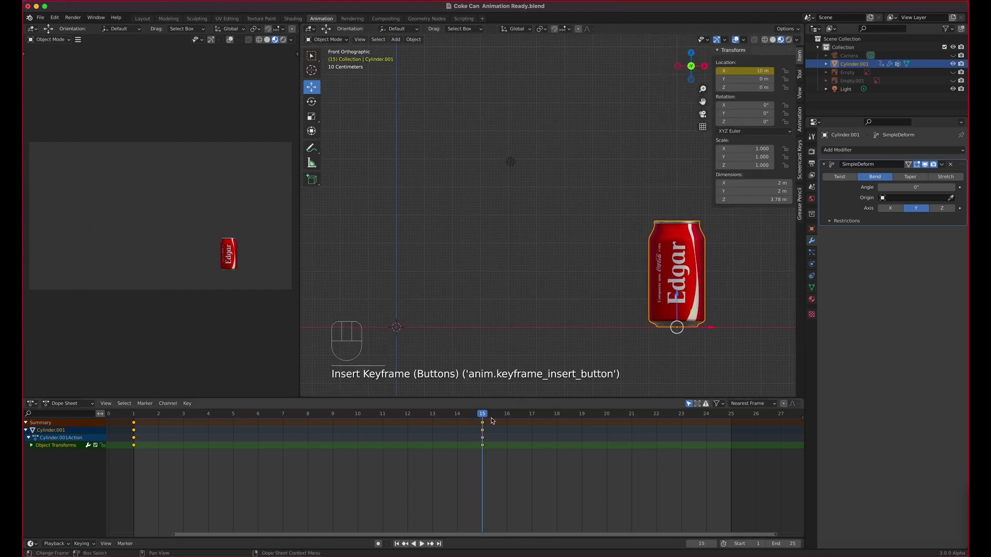
key("space")
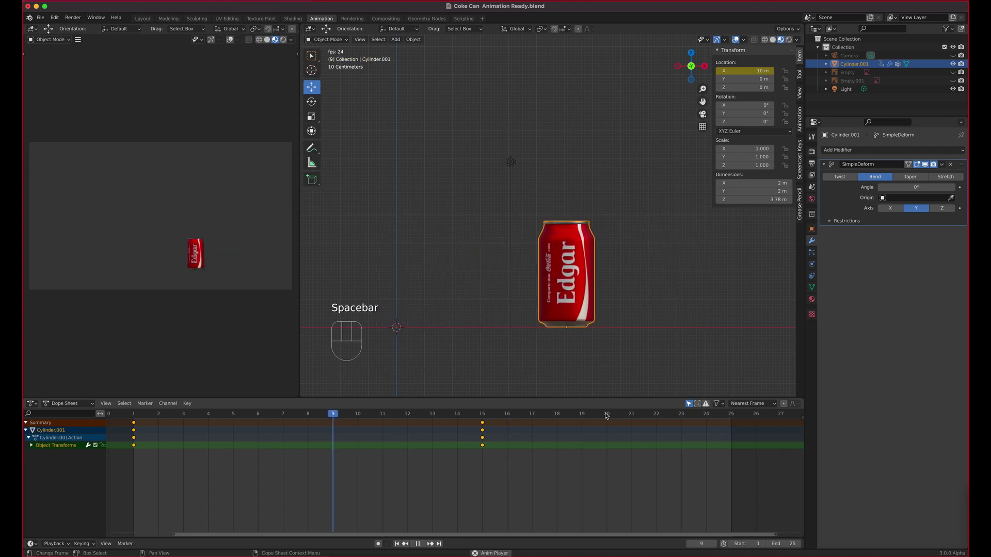
key("space")
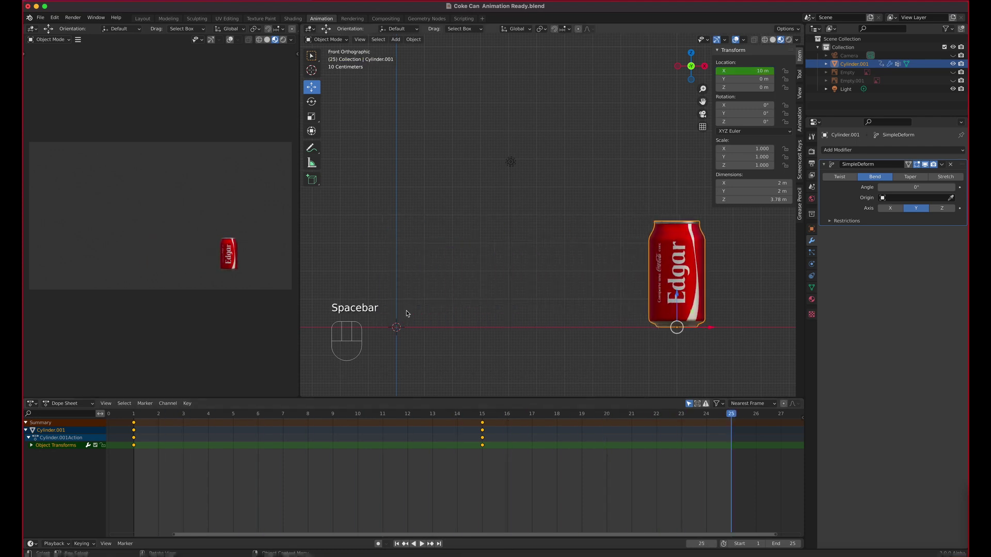
Switch the Dope Sheet area to the Graph Editor and frame the can's whole location curve.
left_click(32, 404)
left_click(106, 404)
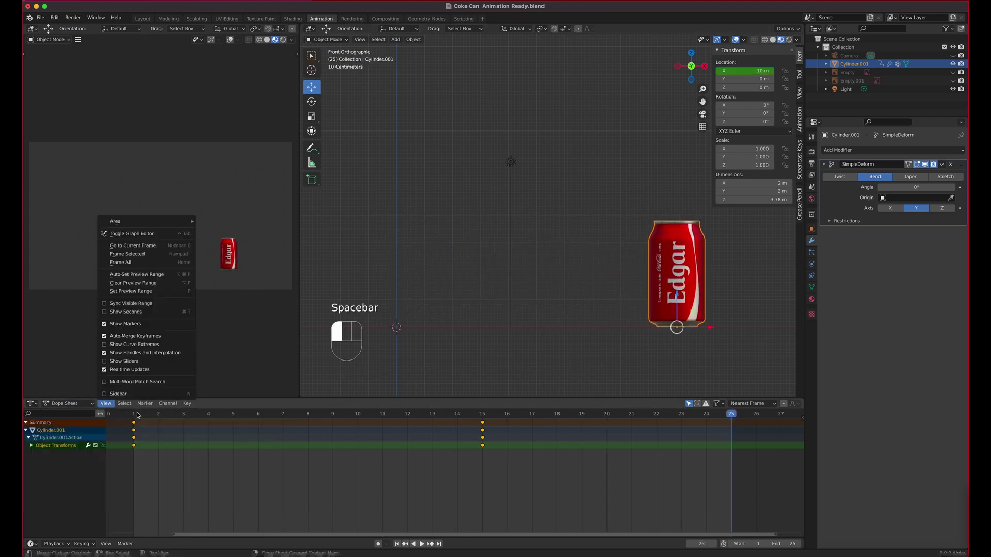
left_click(32, 403)
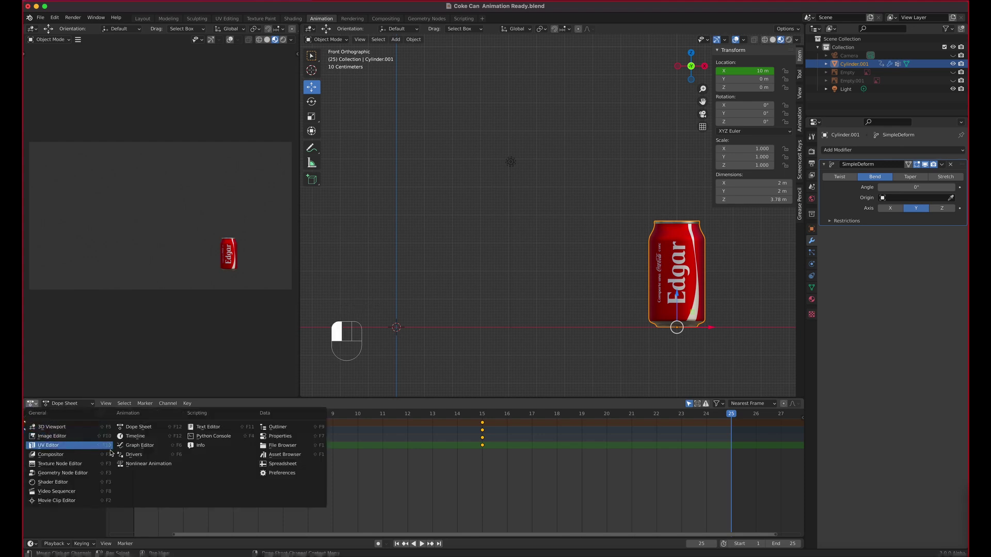
left_click(161, 446)
key("Home")
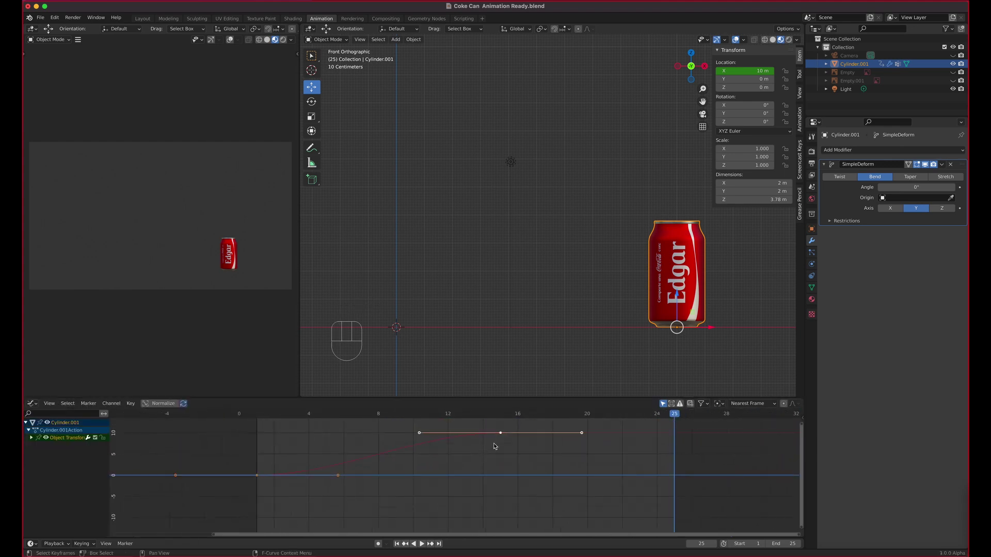
Play and scrub through the can's sideways slide, ending on frame 1.
left_click(421, 544)
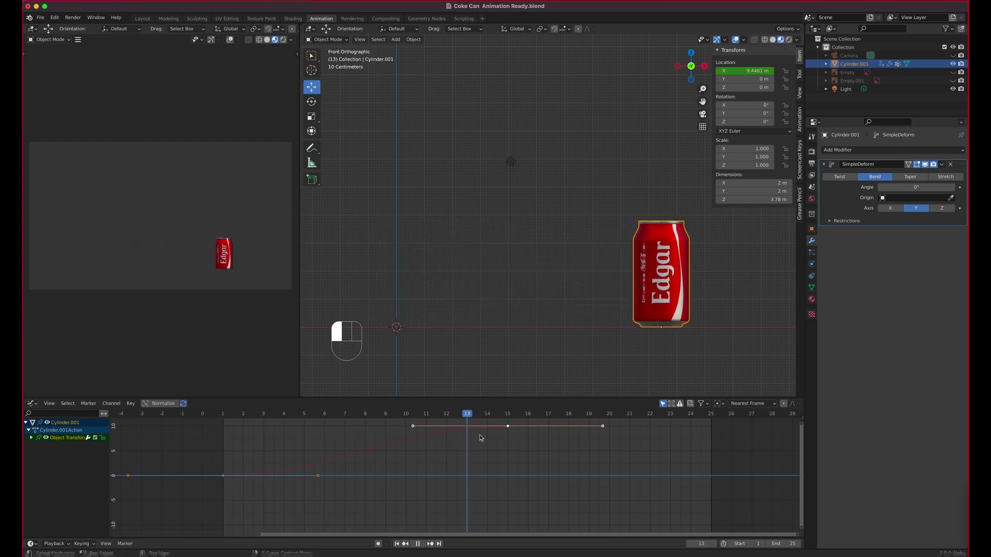
left_click_drag(456, 449, 272, 483)
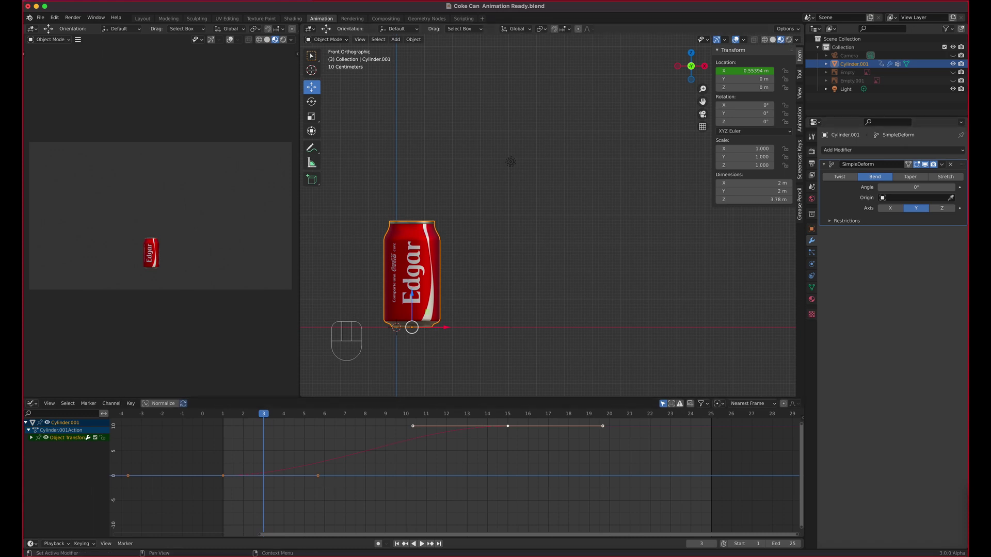
left_click(243, 414)
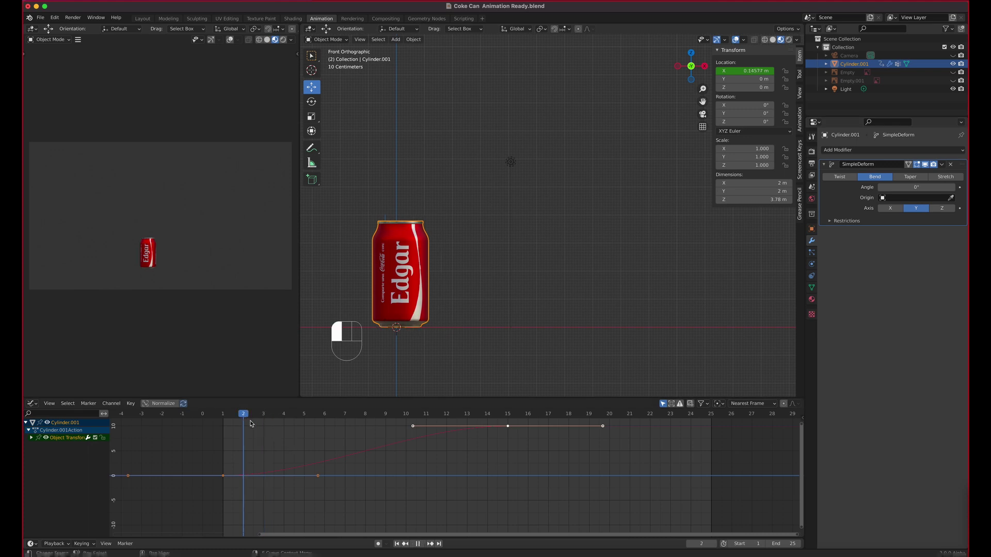
left_click(245, 418)
key("Left")
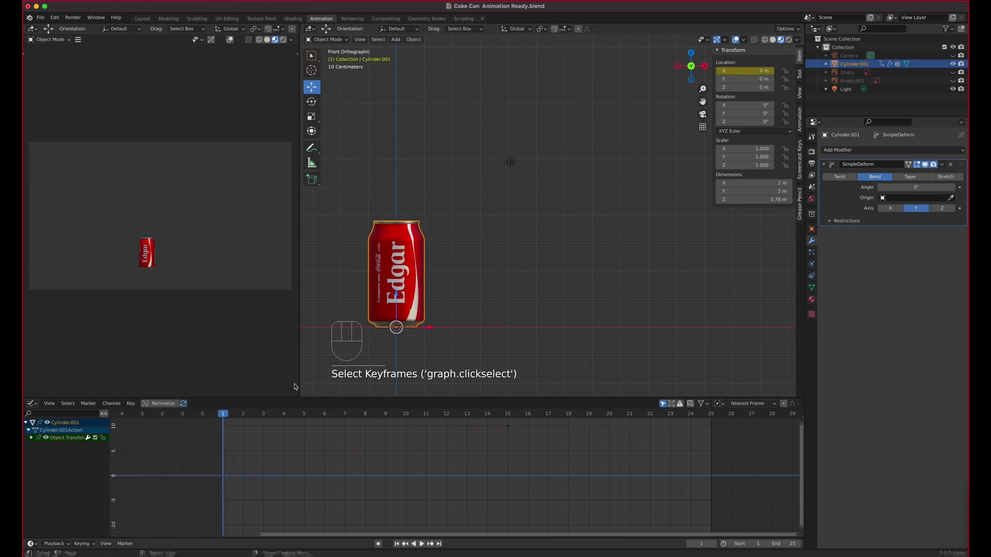
left_click_drag(223, 431, 324, 442)
left_click_drag(917, 187, 897, 187)
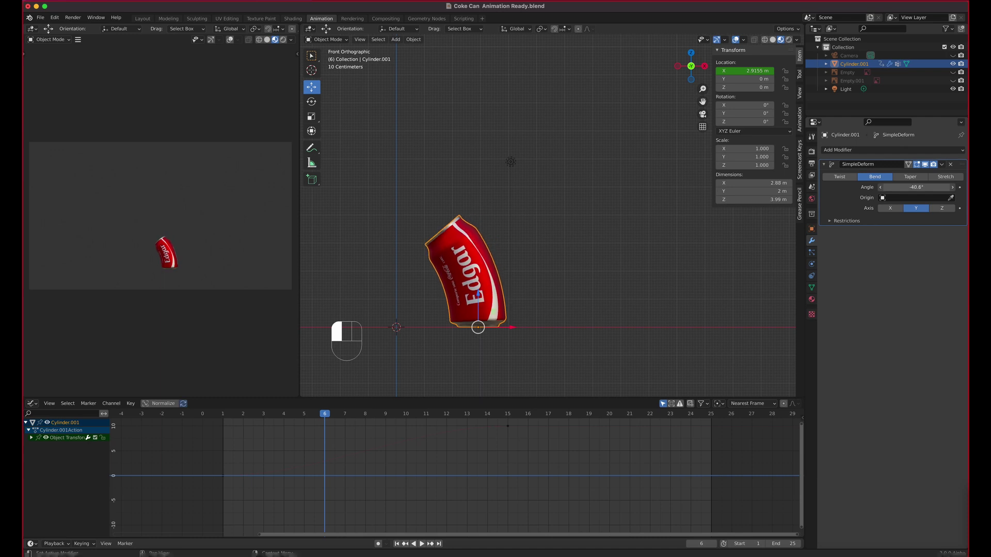
key("Escape")
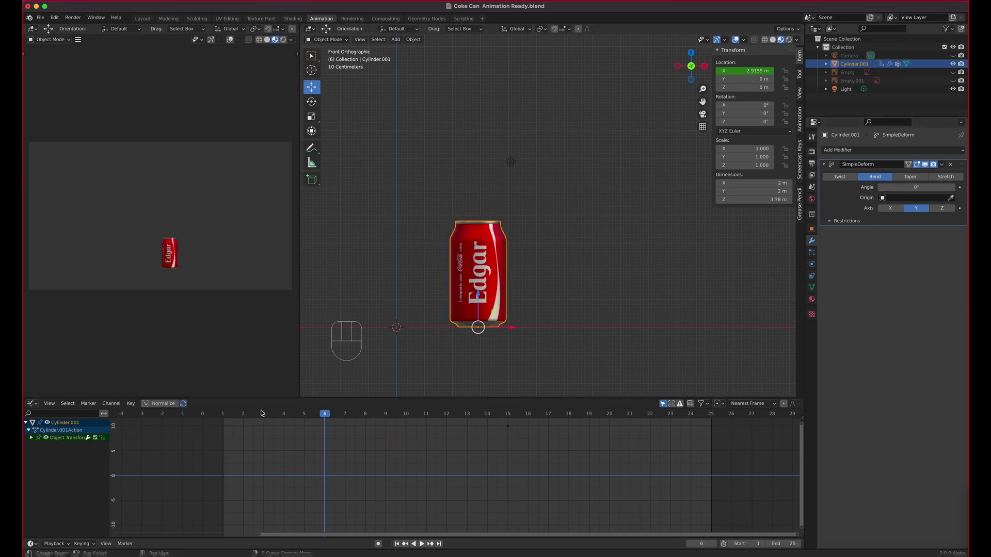
Keyframe the Simple Deform bend angle at 0° on frame 1.
left_click(304, 415)
left_click_drag(305, 416, 223, 415)
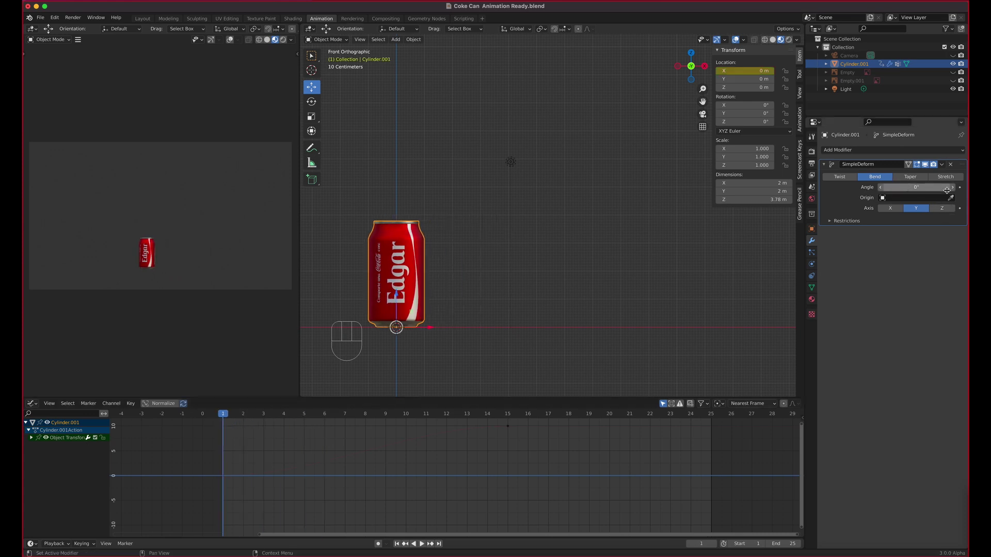
right_click(926, 188)
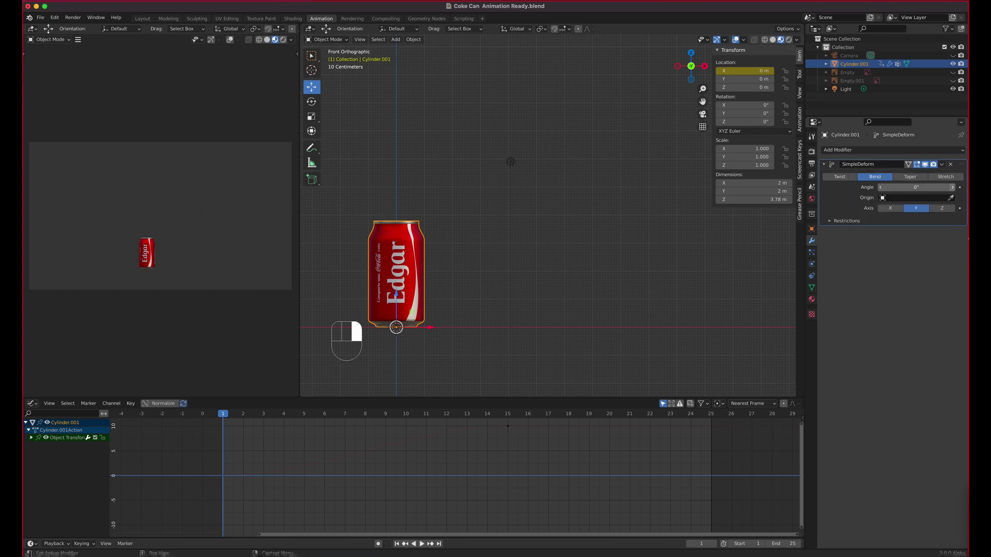
right_click(917, 187)
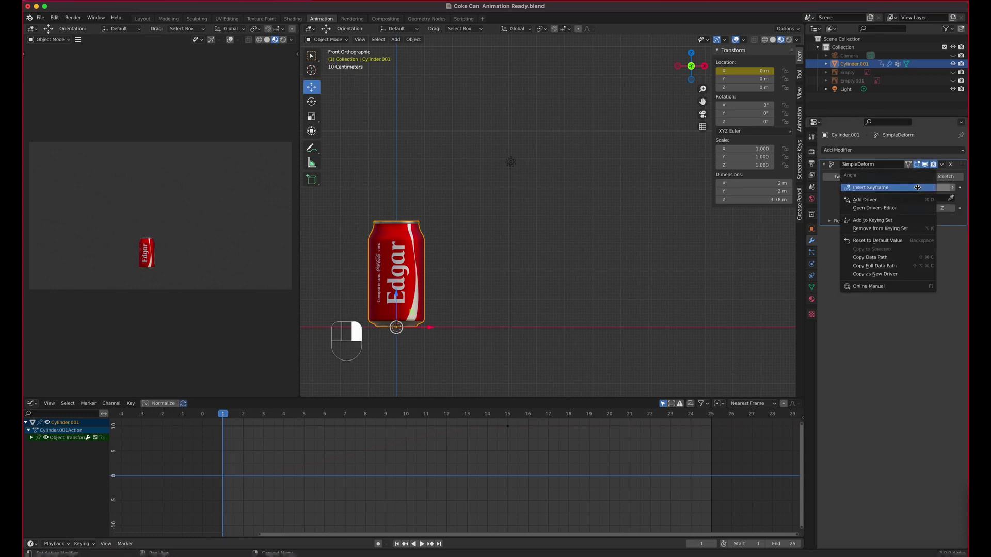
left_click(882, 188)
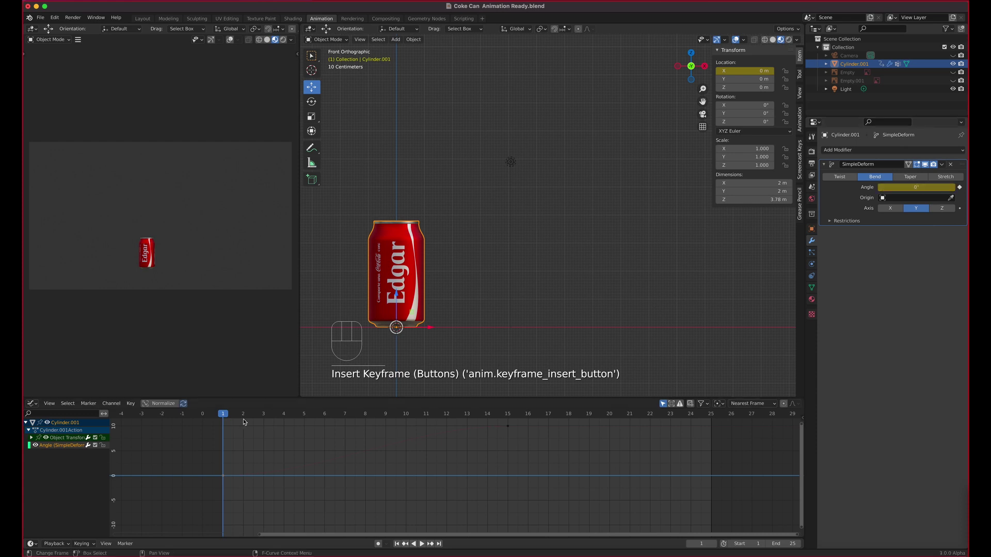
Set the Simple Deform bend angle to -45° on frame 7, keyframe it and play the animation.
left_click(259, 416)
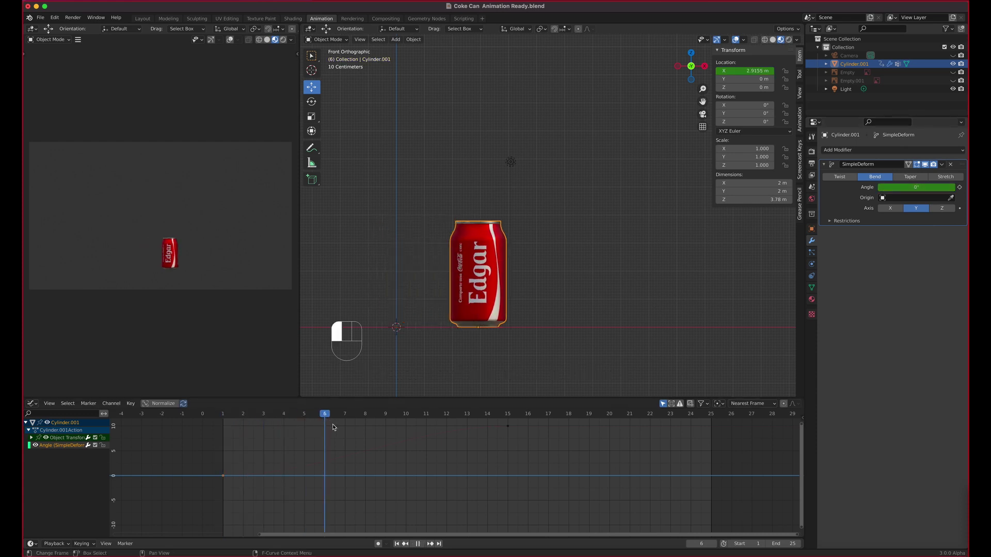
key("space")
left_click_drag(916, 187, 880, 187)
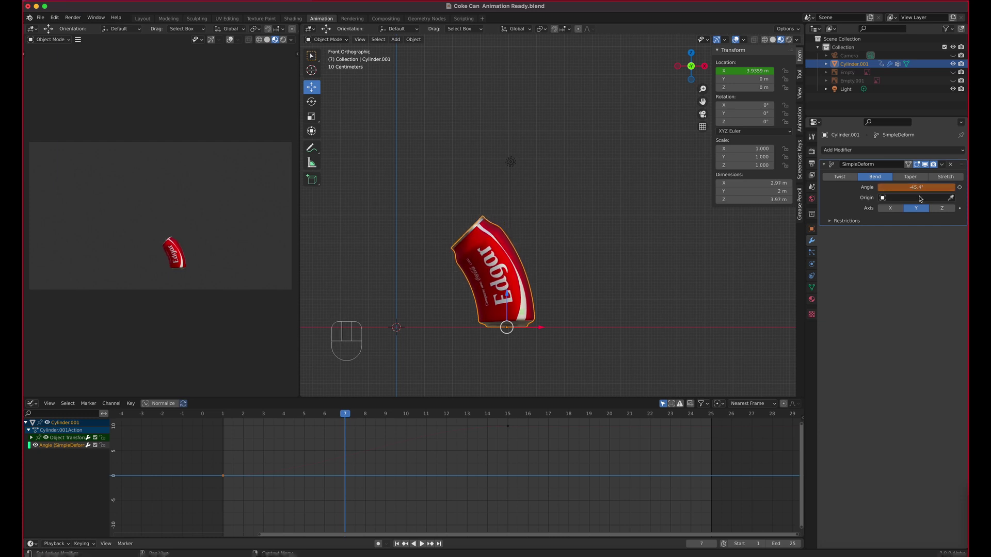
left_click(921, 189)
type("-45")
key("Return")
left_click_drag(921, 191, 896, 188)
key("Escape")
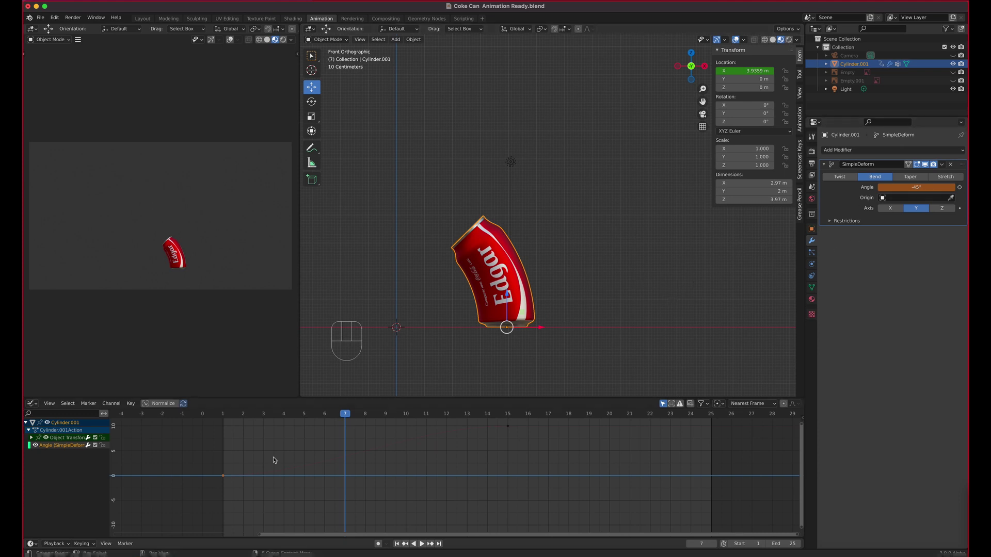
right_click(921, 187)
left_click(920, 187)
key("space")
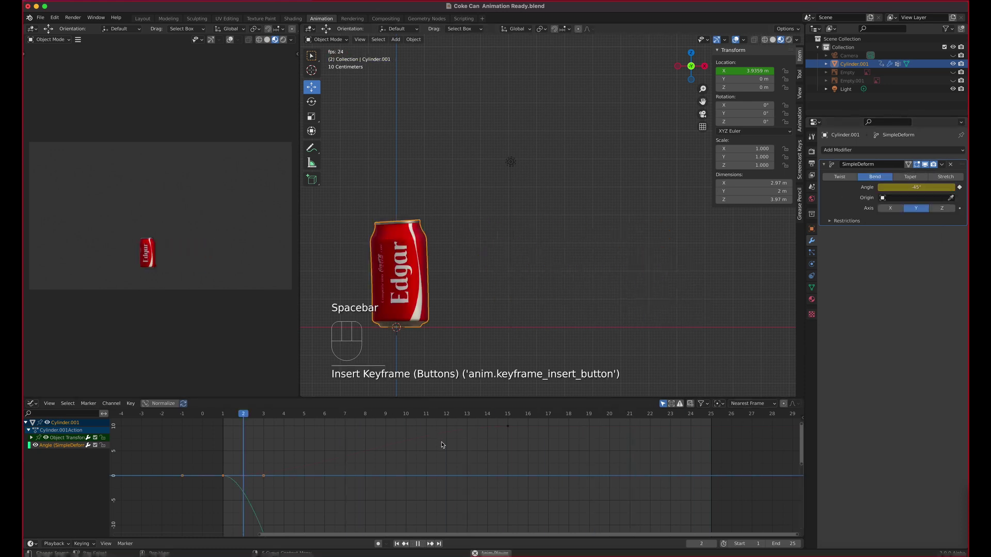
key("space")
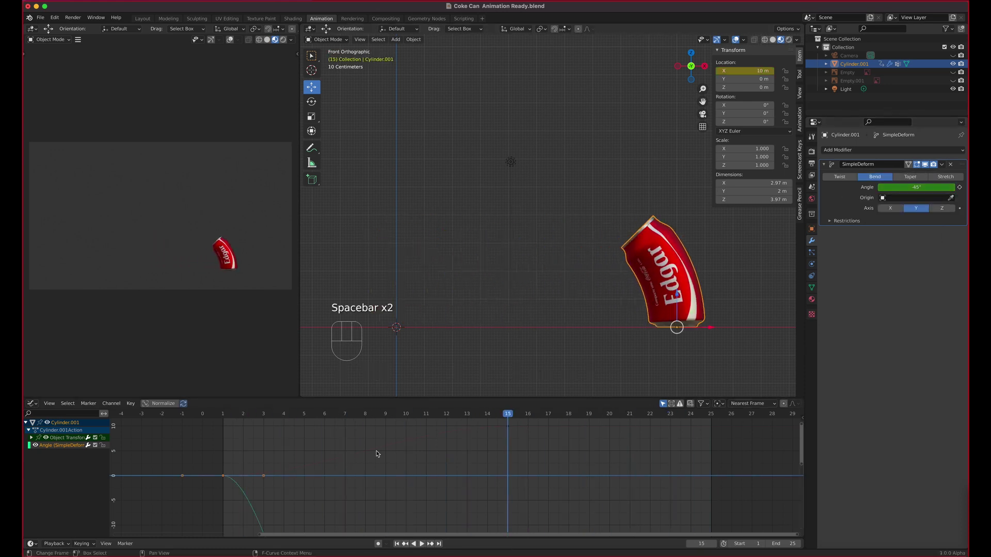
Keyframe the Simple Deform bend angle at -45° on frame 15 to hold the bend.
left_click(261, 453)
left_click_drag(290, 453, 519, 477)
right_click(906, 188)
left_click(904, 188)
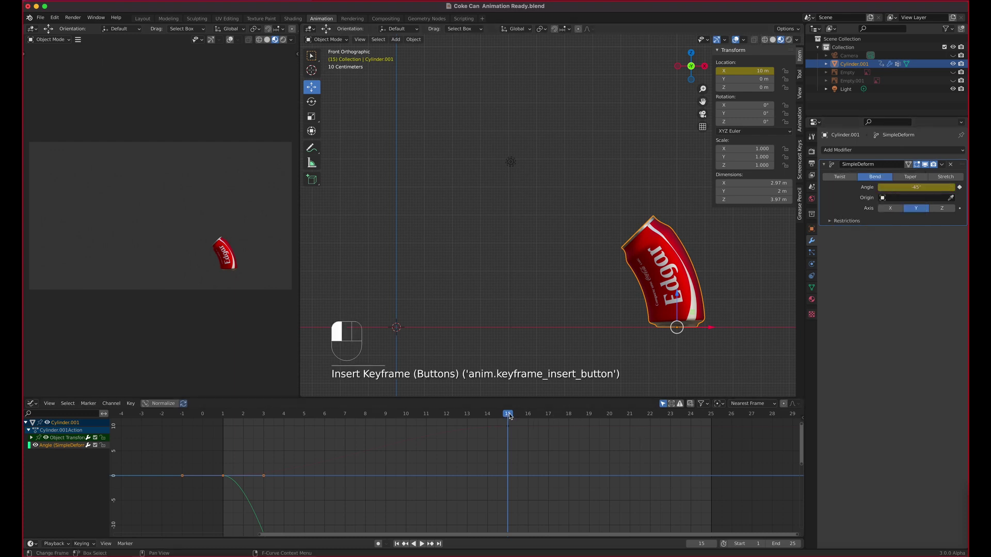
Bend the can the opposite way to about 74.8° on frame 19 and keyframe the Simple Deform angle.
left_click(535, 416)
left_click_drag(534, 417, 590, 421)
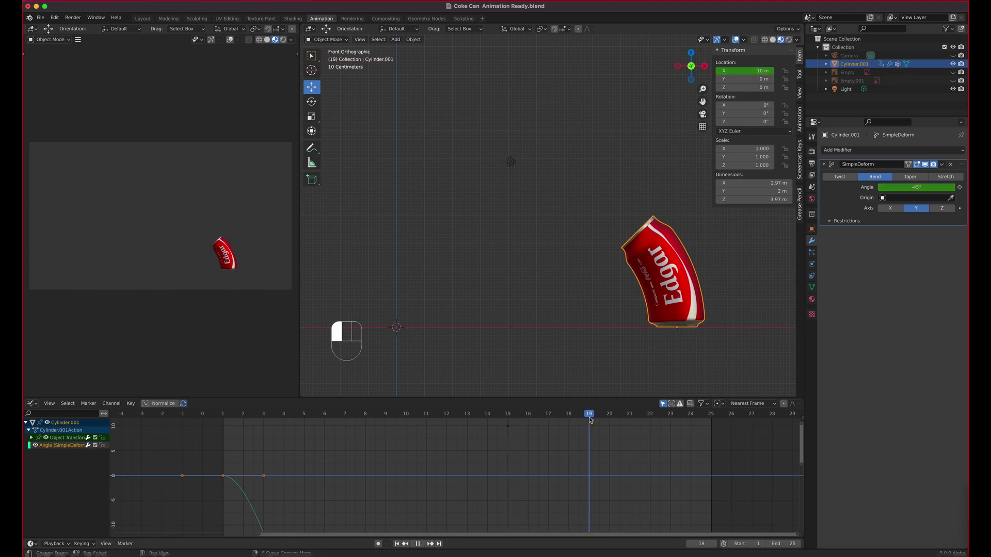
left_click_drag(906, 187, 946, 188)
right_click(926, 187)
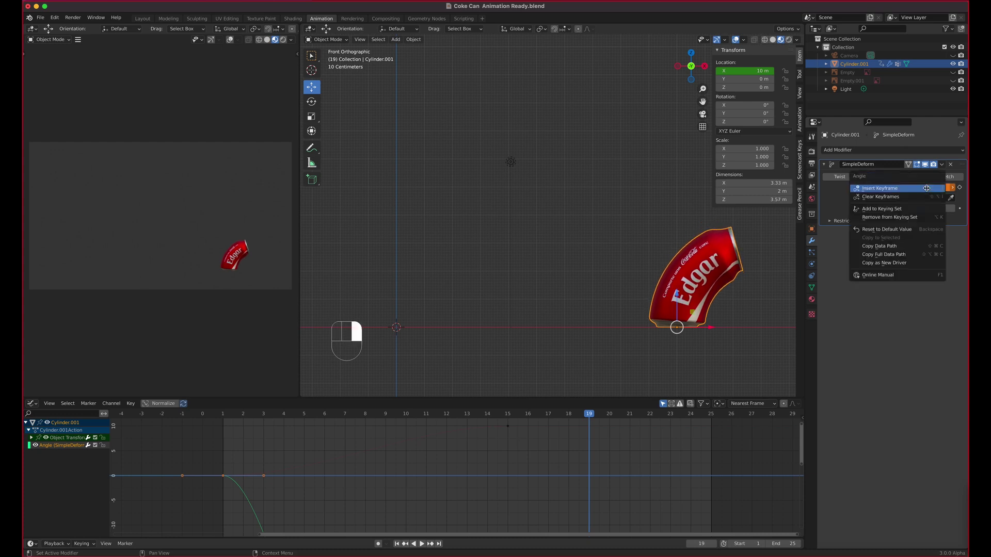
left_click(924, 192)
Play and scrub the animation to examine the can's bend during the slide and at its stop on frame 15.
key("space")
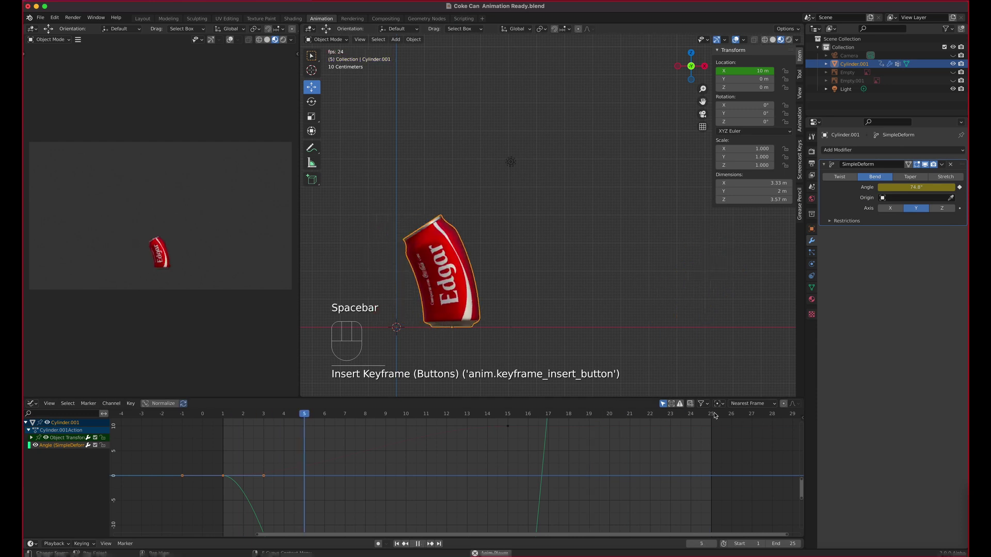
key("space")
key("space")
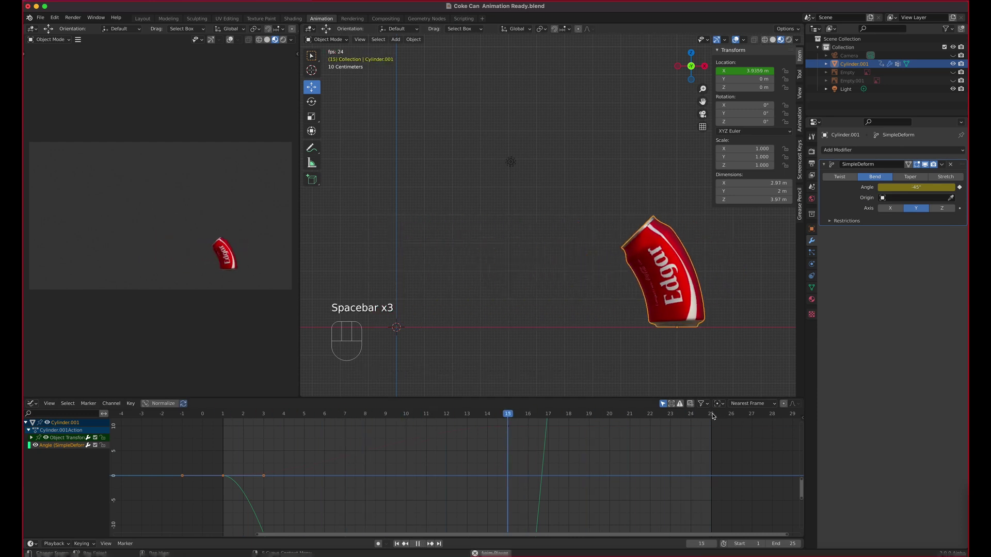
key("space")
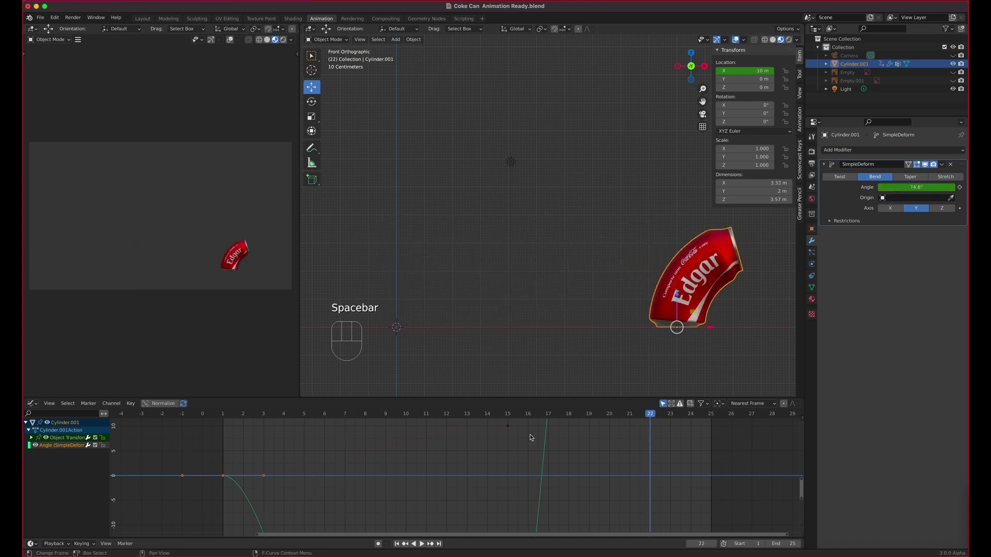
left_click_drag(641, 415, 508, 416)
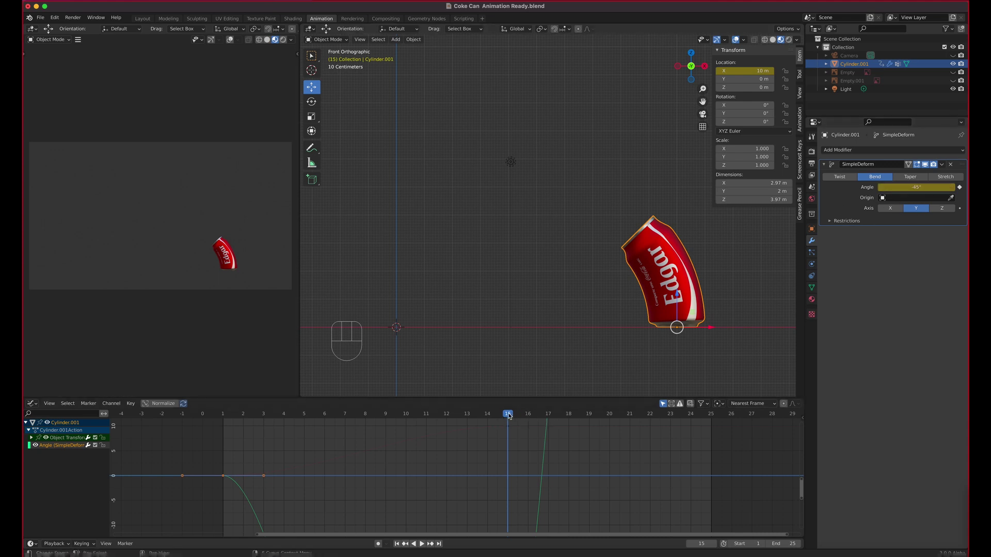
key("space")
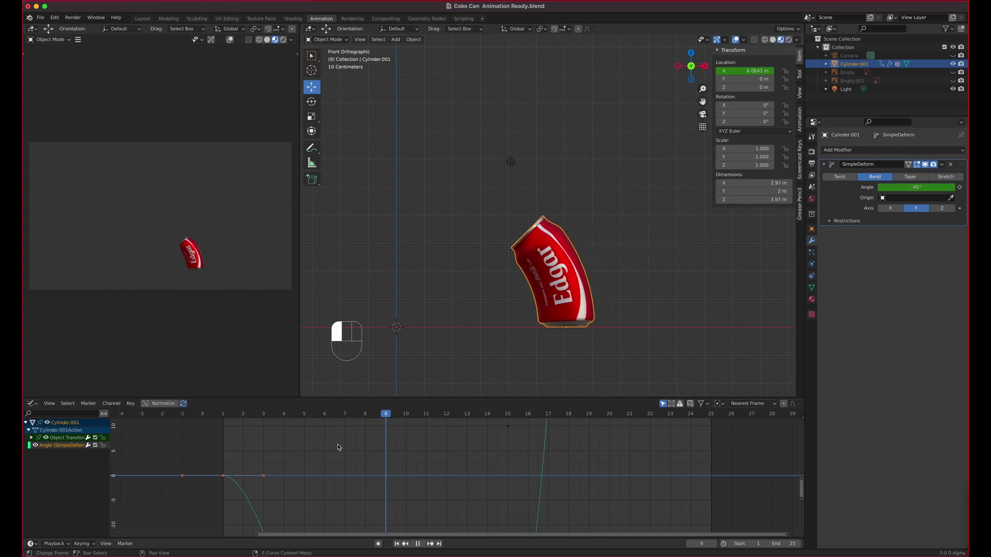
key("space")
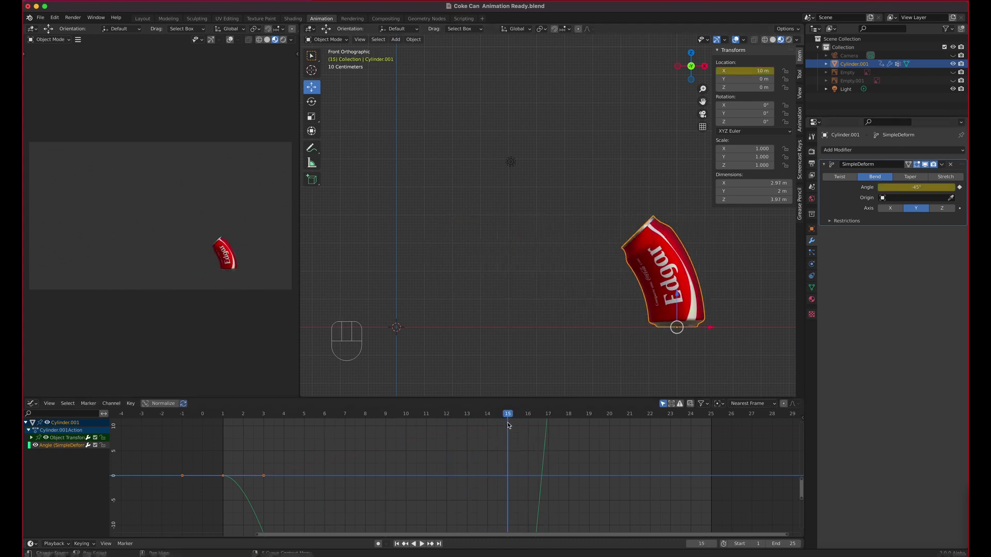
left_click(927, 188)
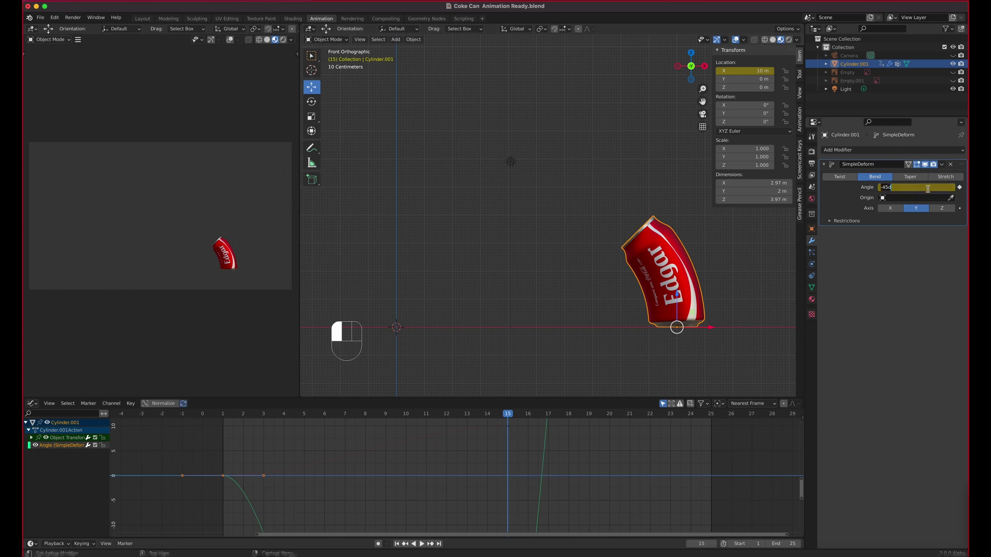
type("0")
key("Return")
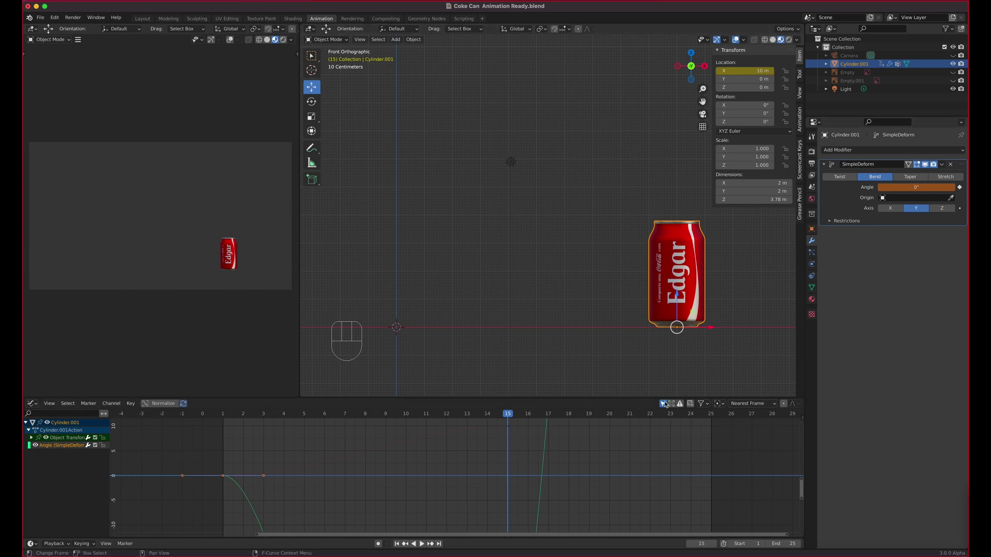
key("super+z")
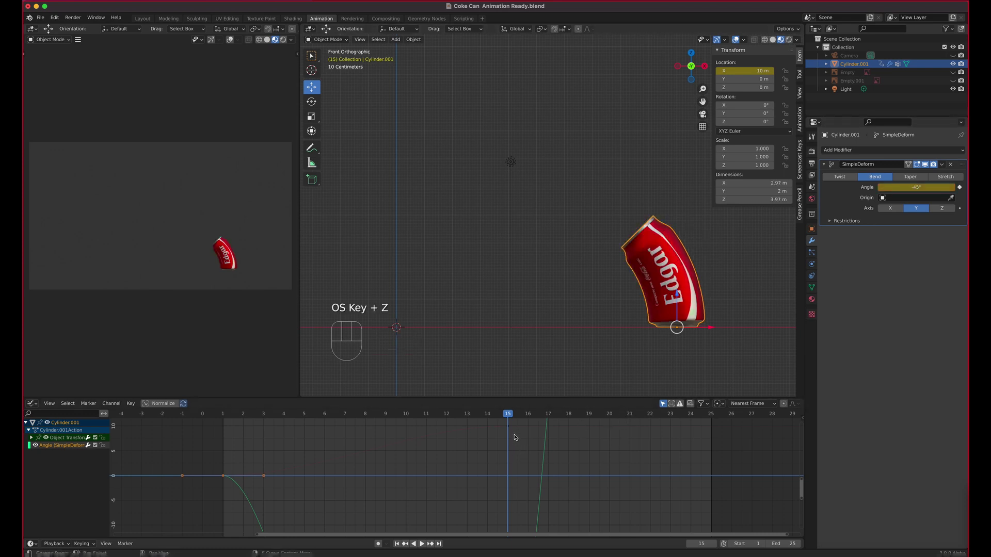
Set the Simple Deform bend angle to 0° on frame 15 and keyframe it.
mouse_move(508, 416)
left_mouse_down()
mouse_move(346, 426)
mouse_move(516, 433)
mouse_move(216, 461)
left_mouse_up()
left_click_drag(352, 460, 507, 477)
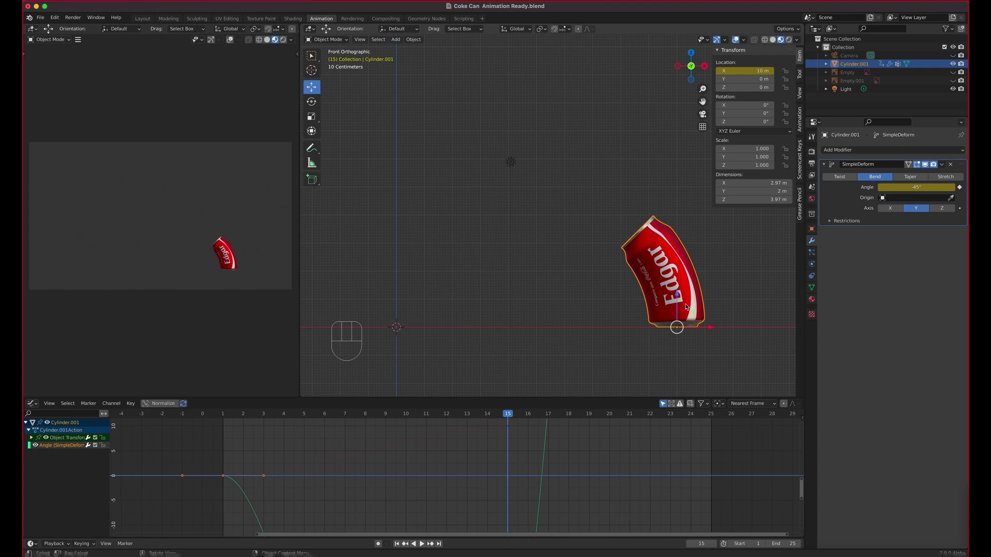
left_click(921, 192)
key("Return")
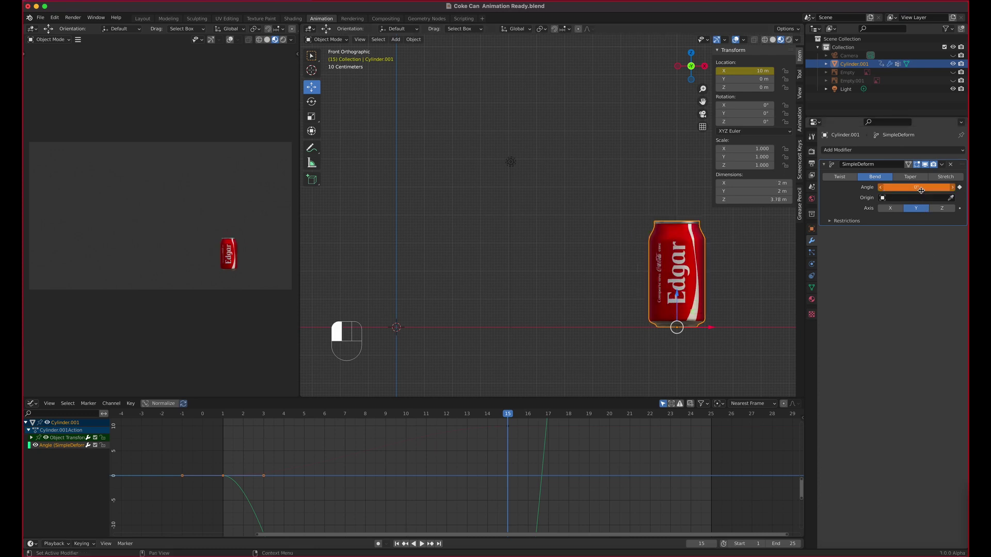
right_click(920, 189)
left_click(920, 192)
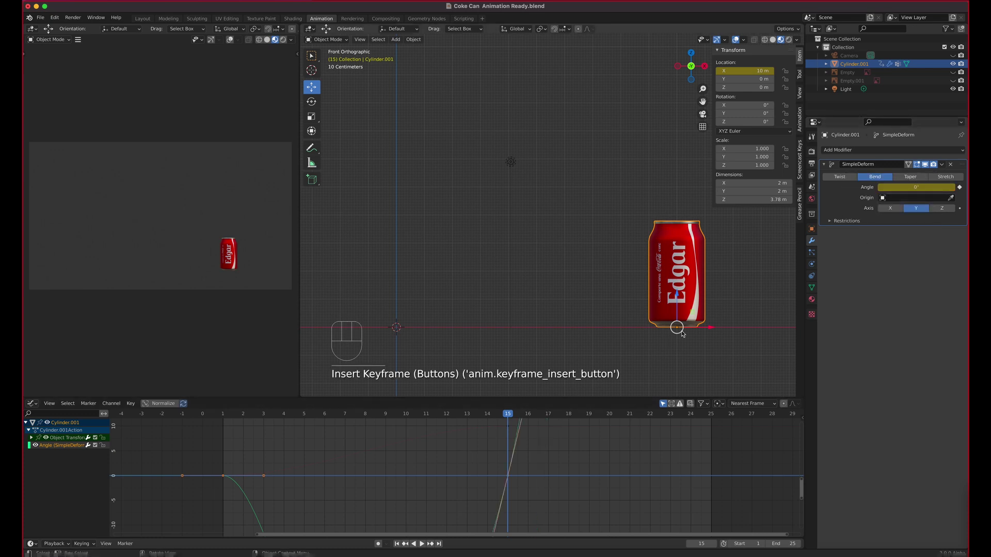
Play and scrub the animation to examine how the can's bend changes between frame 1 and its stop on frame 15.
left_click(413, 544)
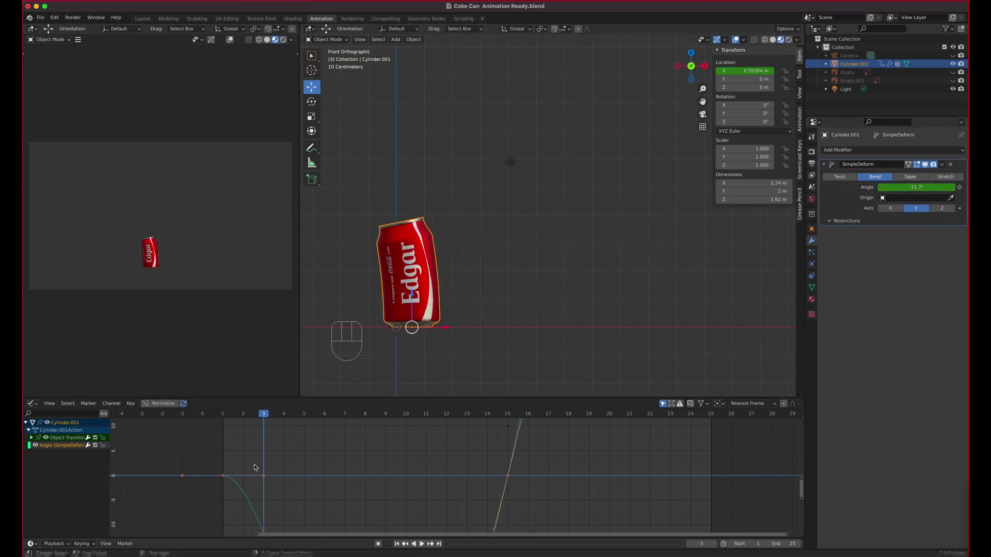
key("space")
key("space")
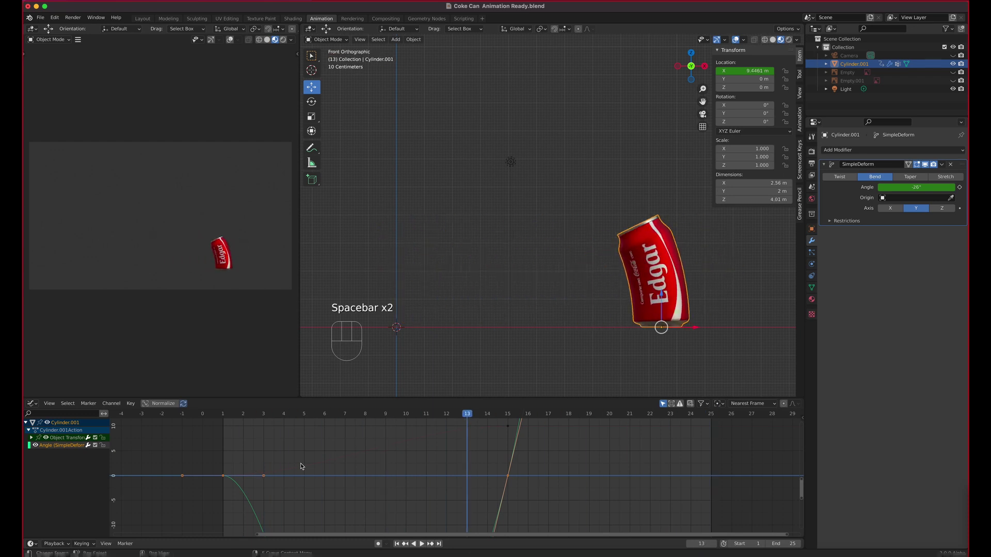
left_click_drag(416, 429, 303, 440)
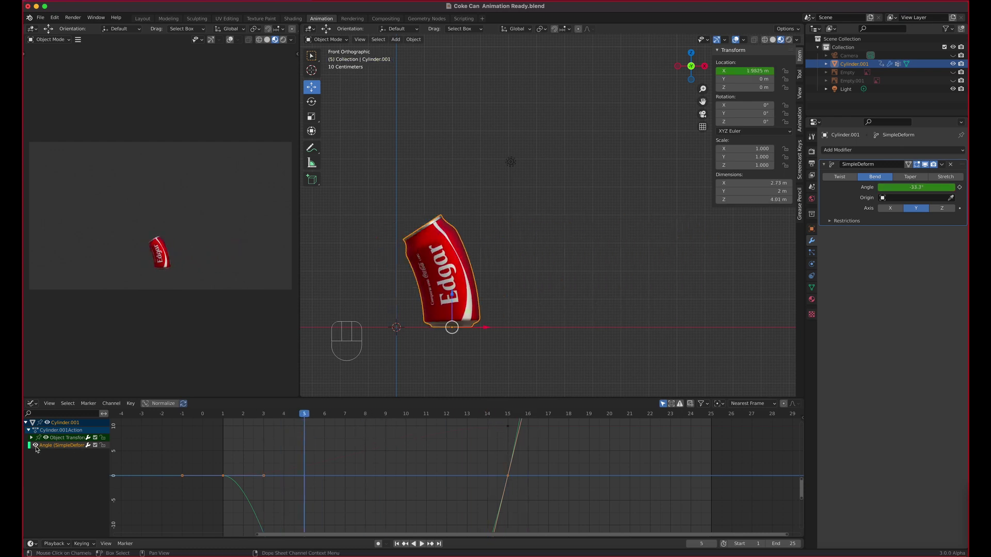
left_click(56, 447)
left_click_drag(304, 439, 354, 457)
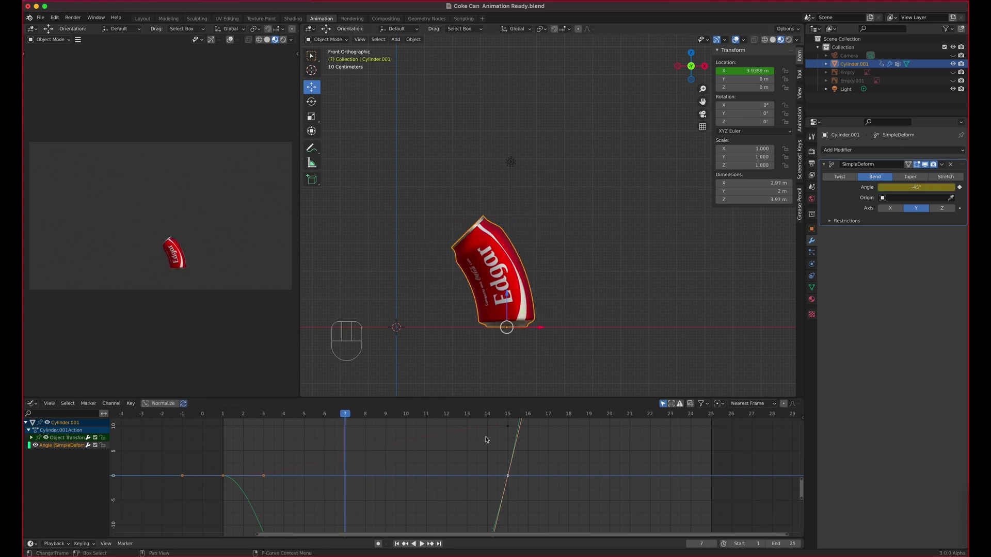
left_click_drag(345, 421, 504, 417)
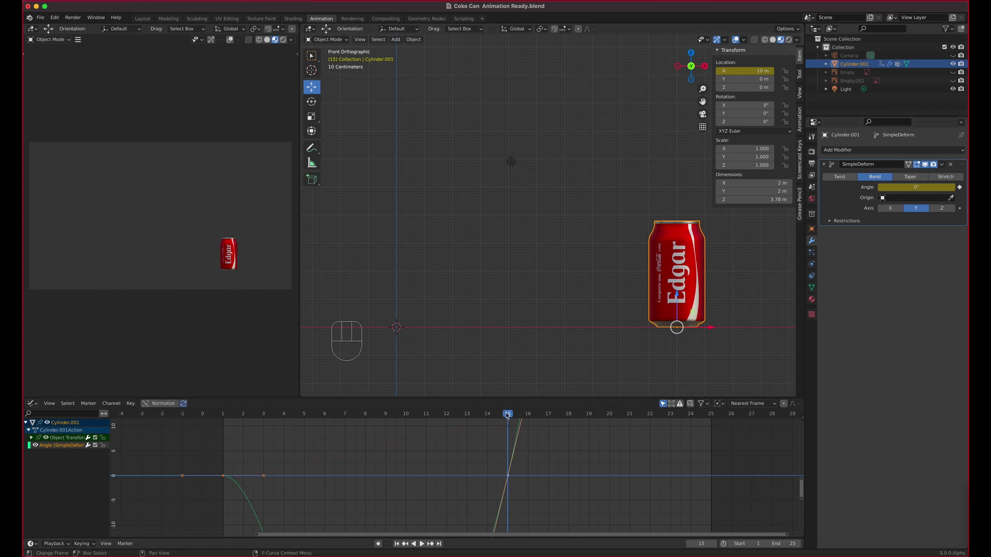
Bend the can back to about -35° on frame 22 and keyframe the Simple Deform angle.
left_click_drag(507, 417, 646, 430)
left_click_drag(938, 185, 886, 185)
right_click(919, 187)
left_click(919, 186)
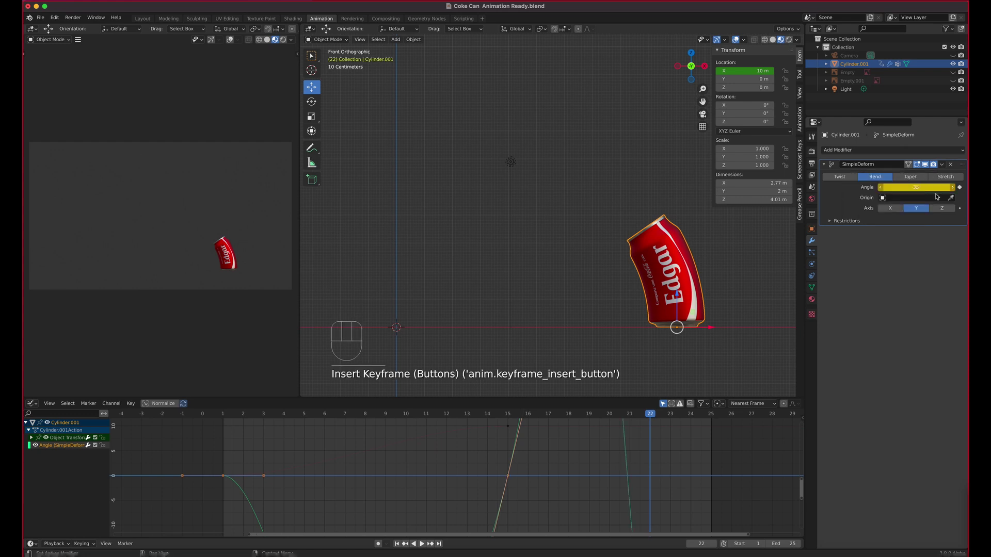
Bend the can the opposite way to about 13.8° on frame 24 and keyframe the Simple Deform angle.
left_click_drag(651, 416, 686, 418)
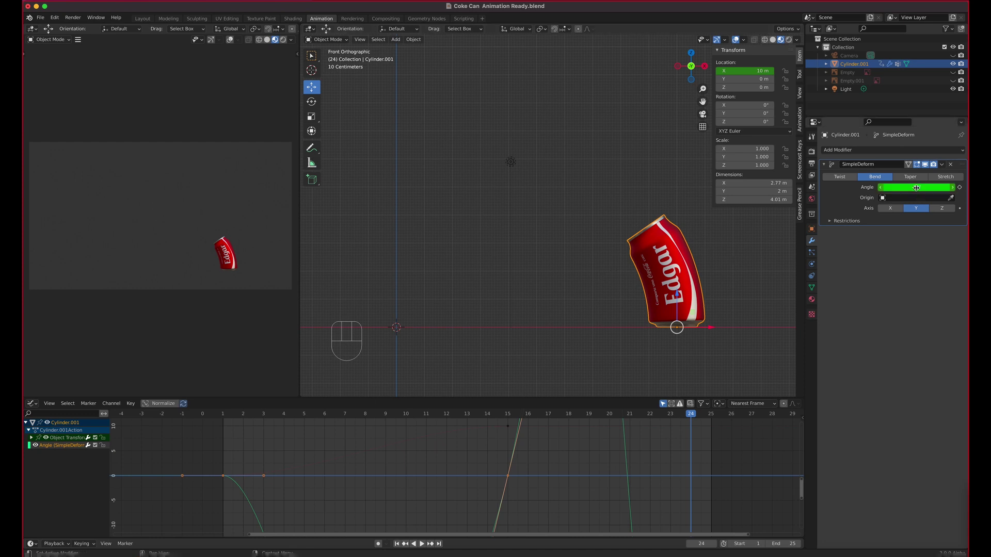
left_click_drag(913, 188, 947, 188)
right_click(887, 187)
left_click(877, 196)
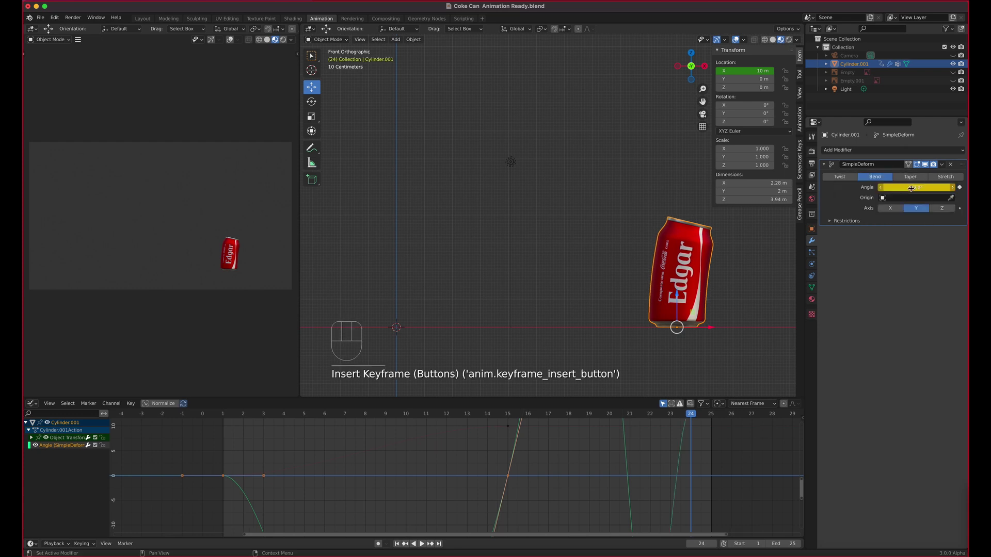
Keyframe the Simple Deform bend angle at 13.8° on frame 25 to hold the small bend.
left_click(709, 415)
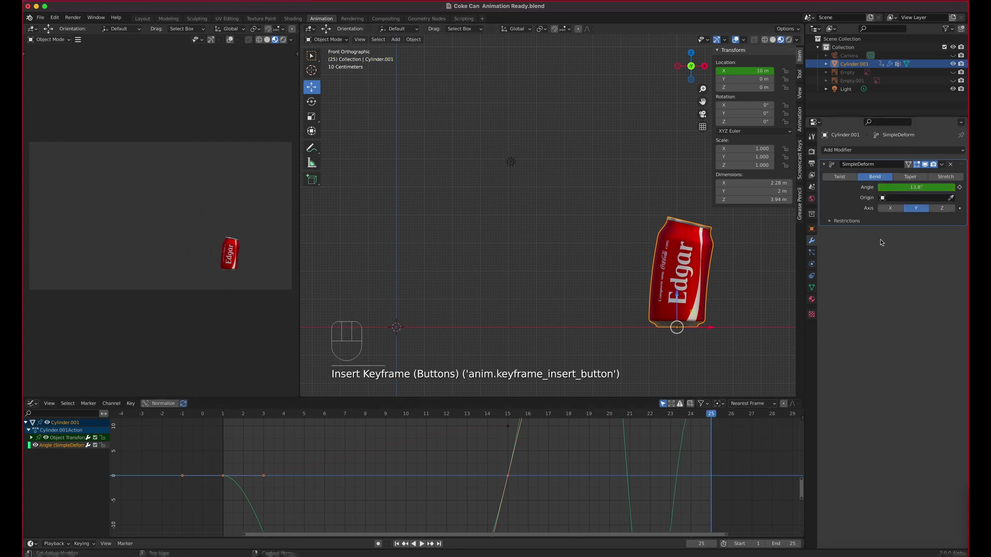
left_click(912, 188)
key("Escape")
right_click(912, 187)
left_click(912, 189)
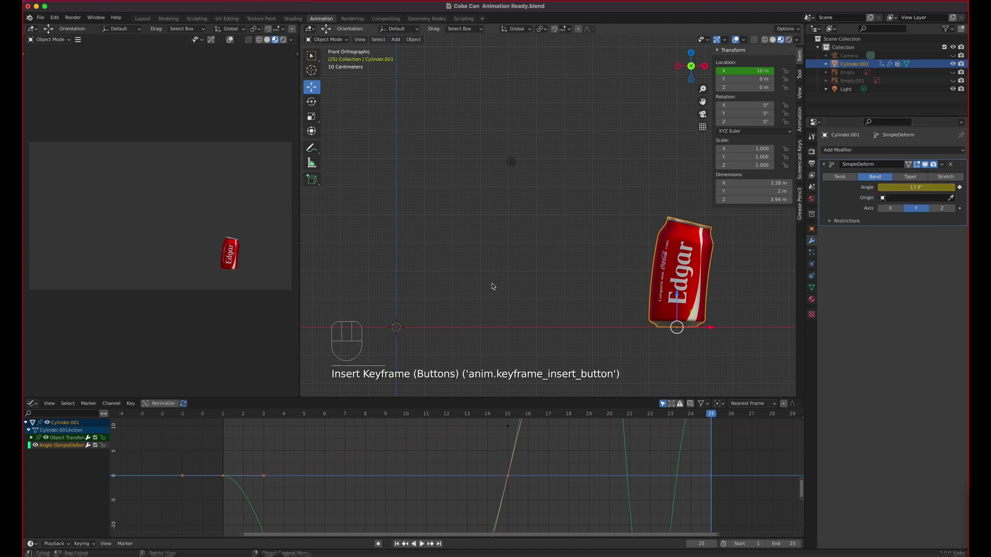
Extend the animation's end frame to 35 and play the longer loop.
key("space")
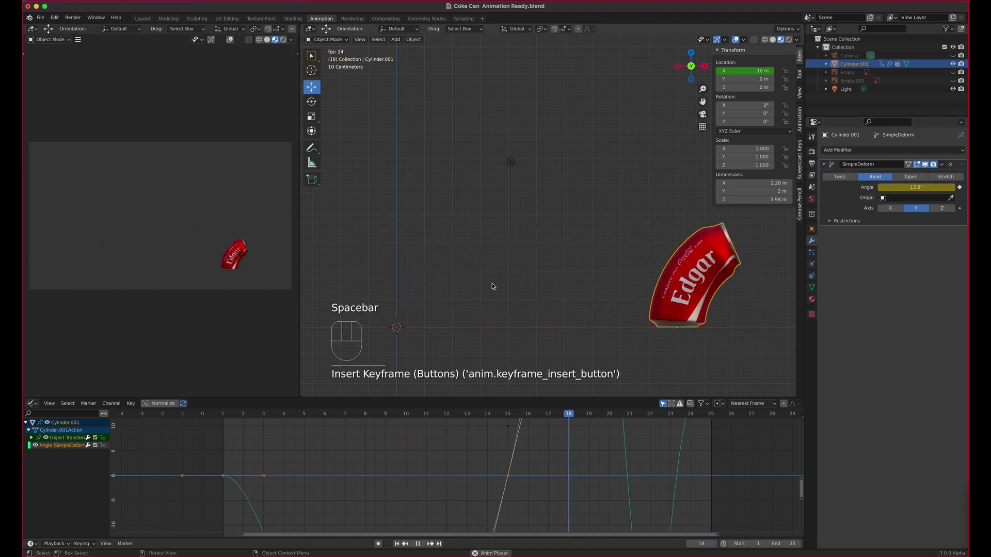
key("space")
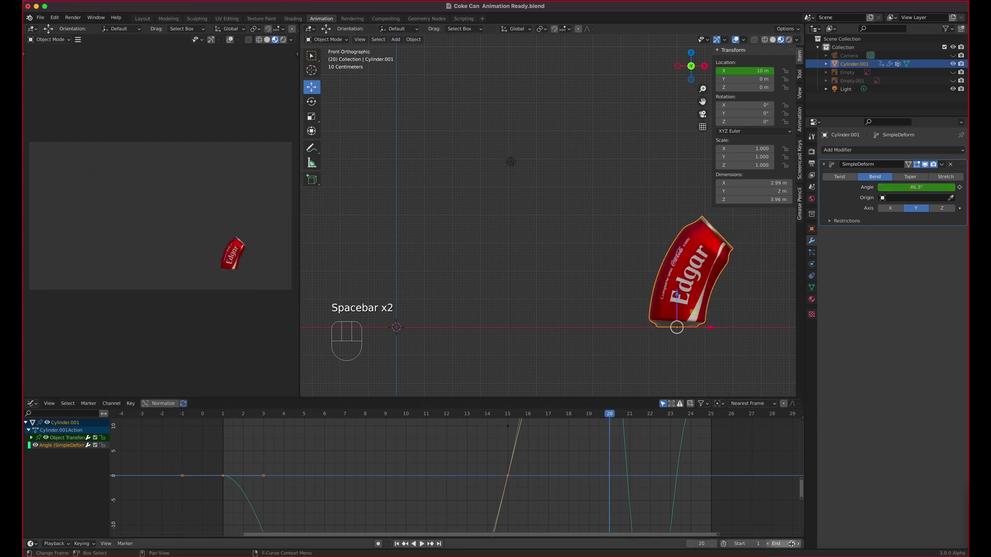
double_click(790, 544)
type("35")
key("Return")
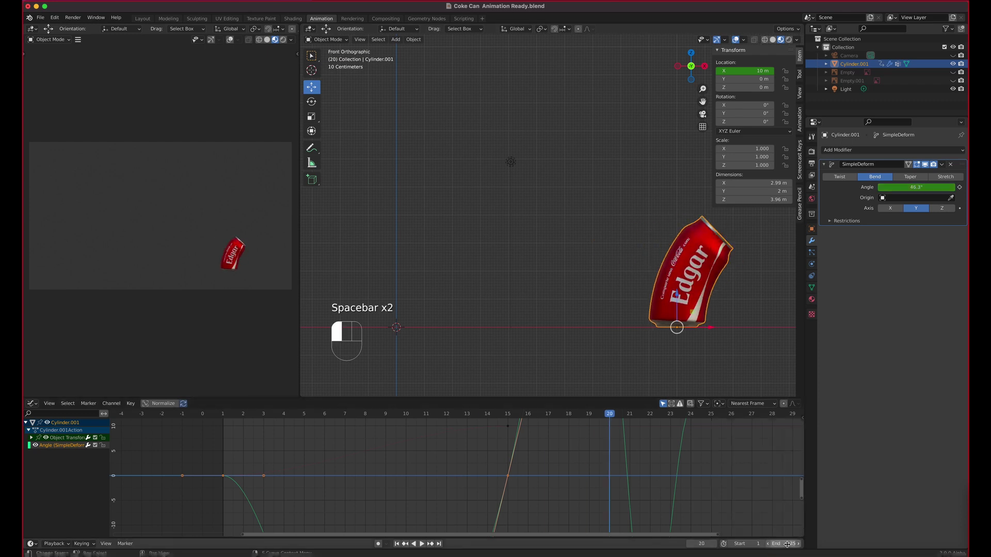
scroll(516, 448, "down", 5)
key("space")
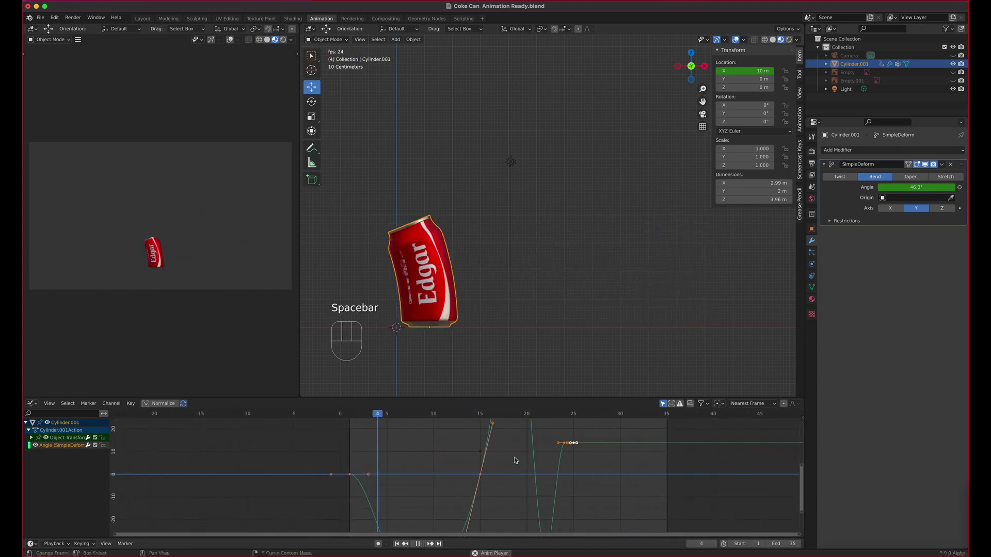
key("space")
Step back and forth through frames 22 to 25 to examine how the can's wobble settles.
left_click(579, 415)
left_click_drag(578, 416, 556, 432)
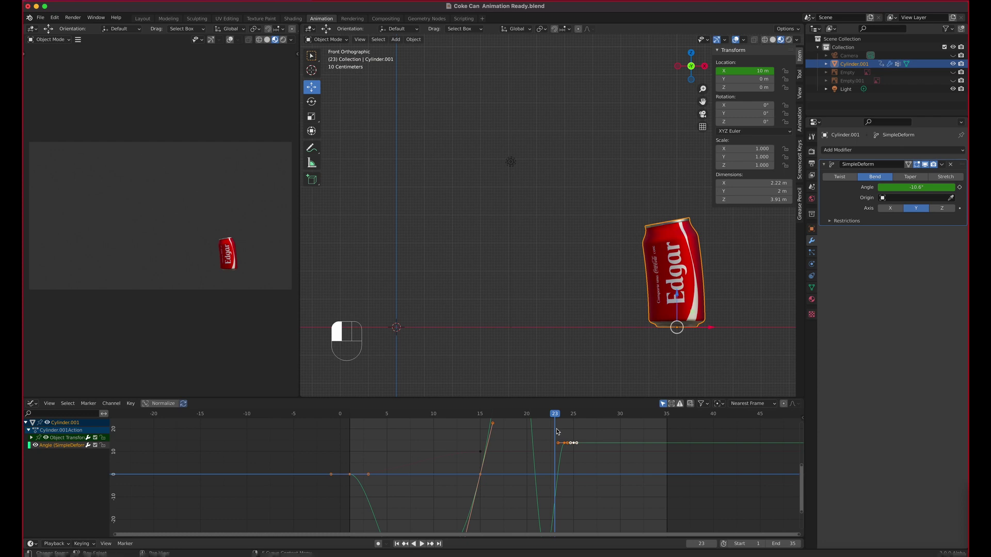
key("Right")
key("Right")
key("Left")
key("Left")
key("Right")
key("Right")
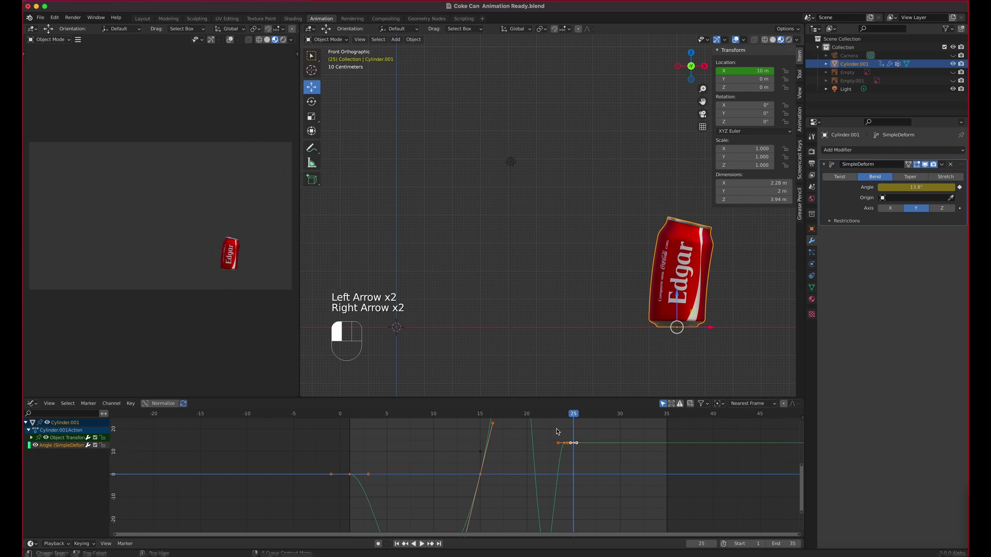
key("Left")
key("Left")
key("Left")
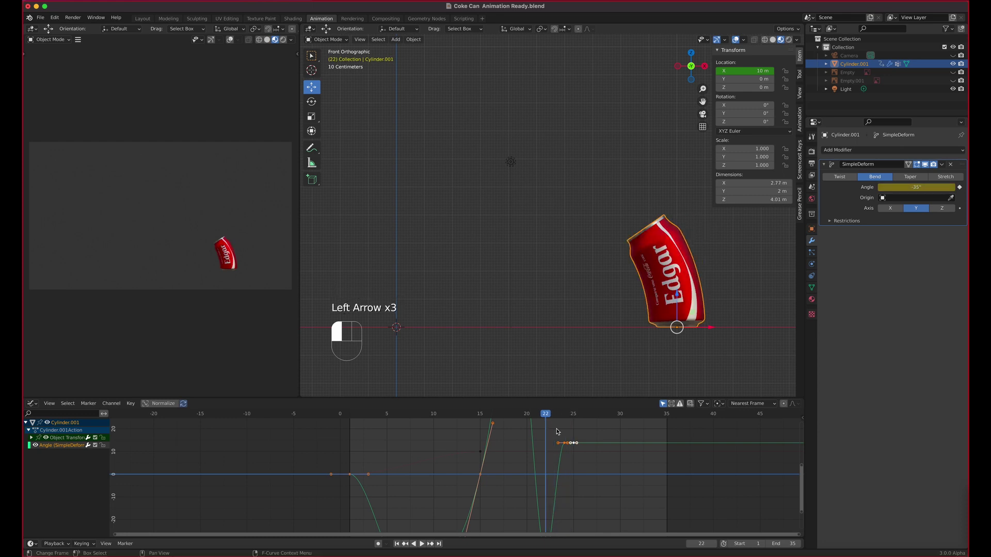
key("Right")
key("Right")
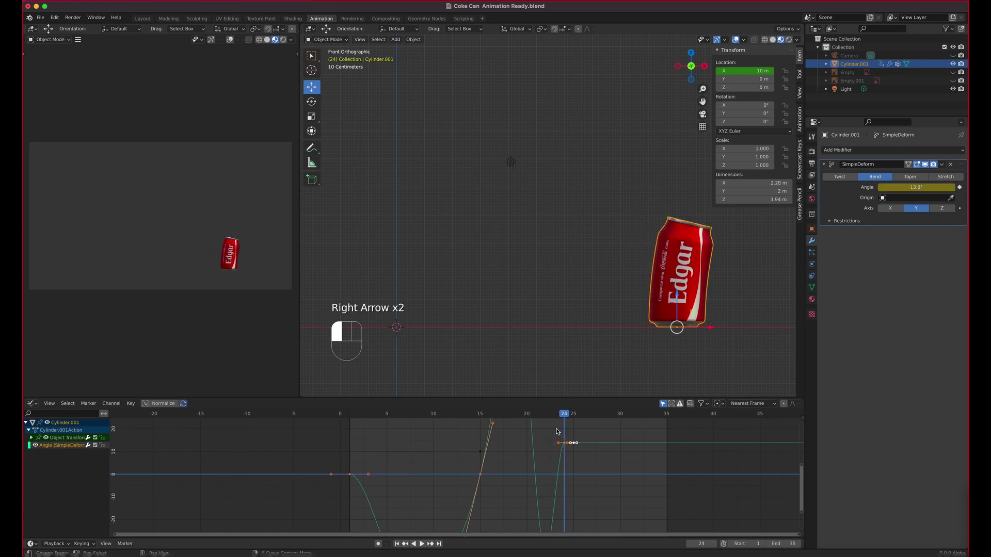
key("Right")
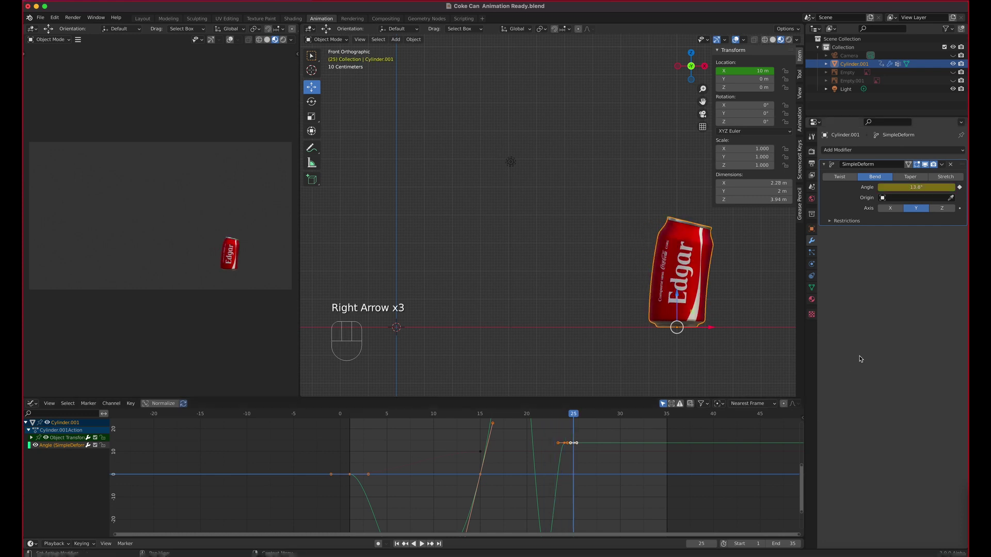
Set the Simple Deform bend angle to 0° on frame 25, keyframe it and play the animation from frame 1.
left_click(903, 187)
type("0")
key("Return")
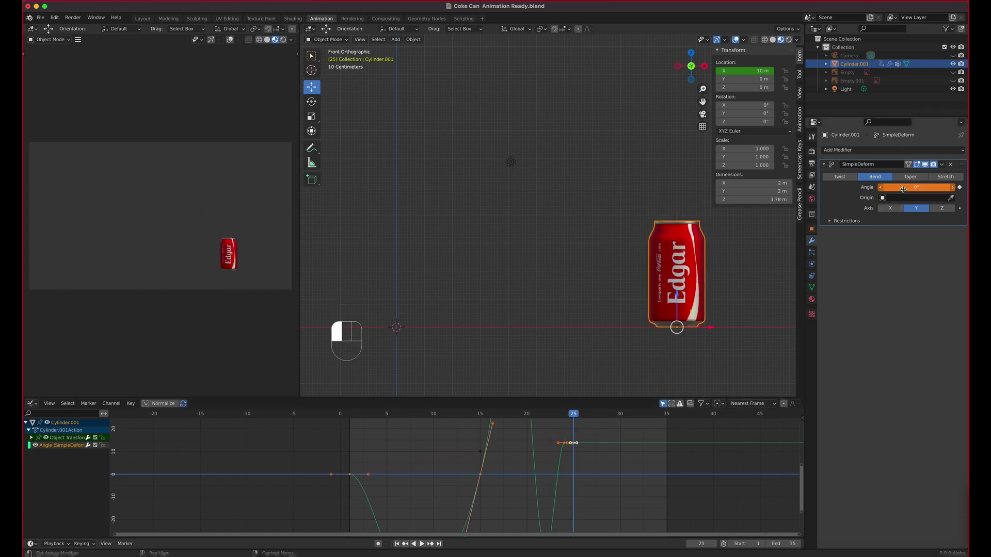
right_click(903, 187)
left_click(903, 190)
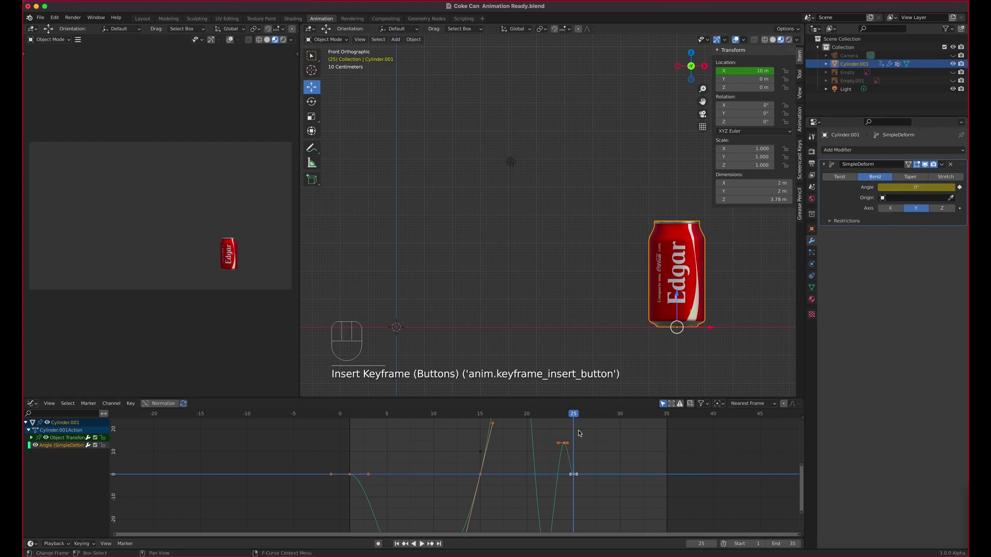
left_click_drag(574, 416, 338, 425)
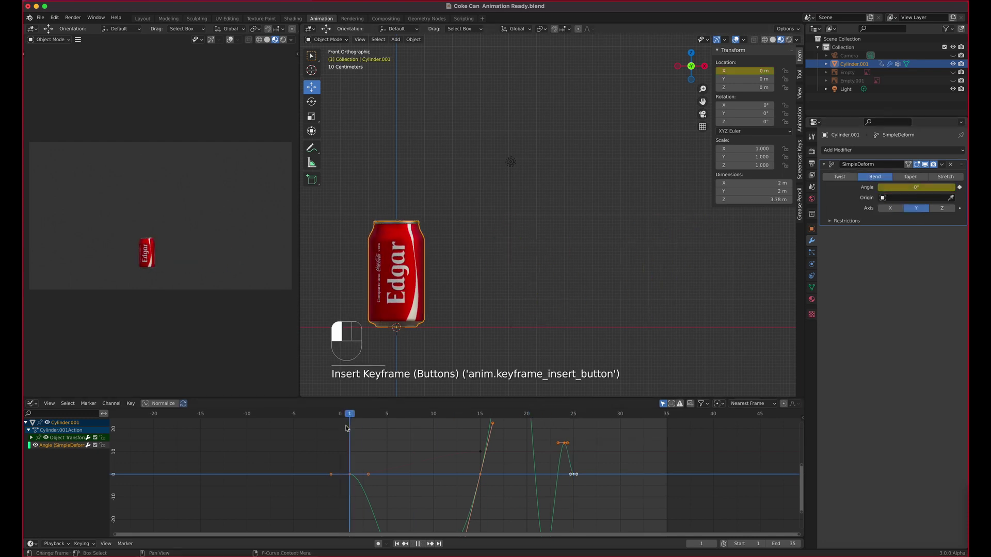
key("space")
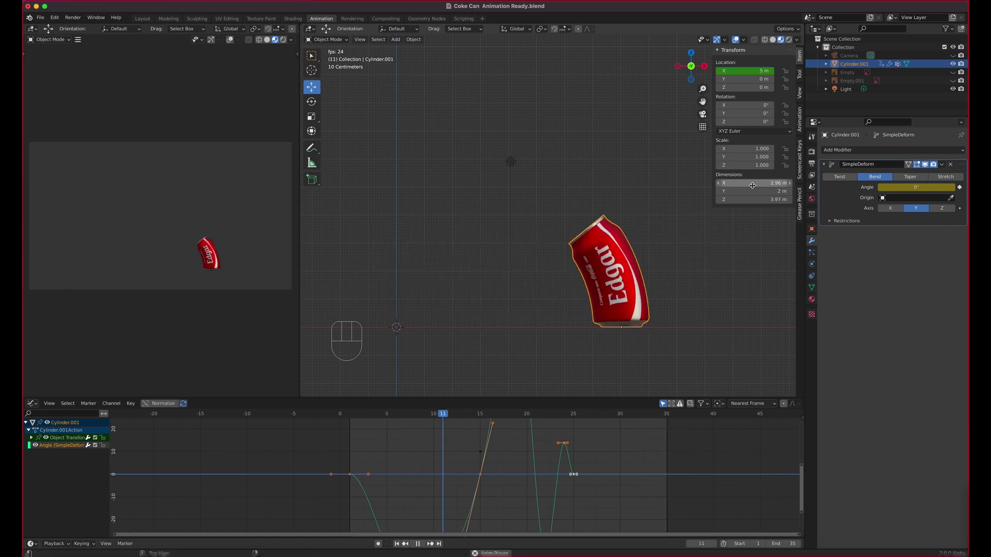
key("space")
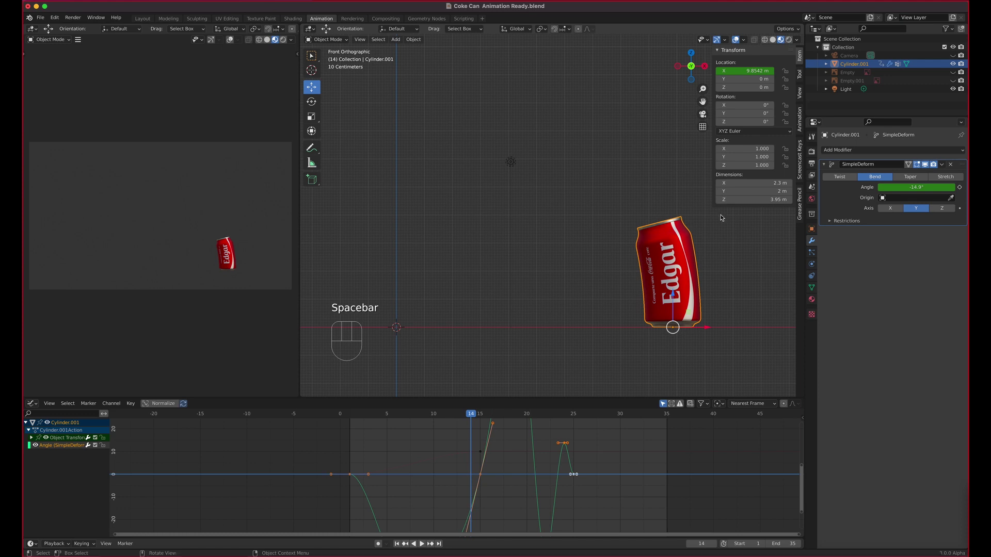
Hide the viewport sidebar and switch the Graph Editor area to the Dope Sheet with the playhead on frame 1.
key("n")
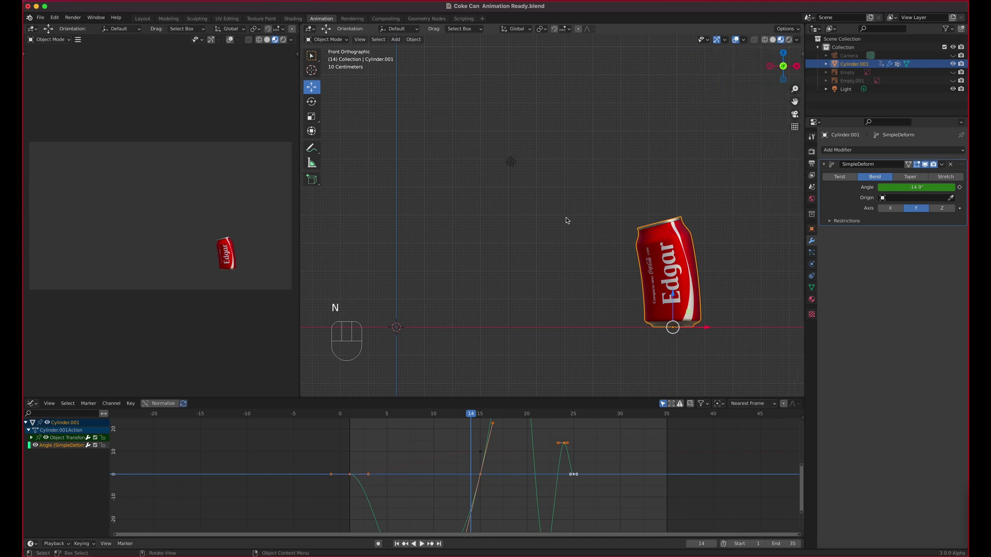
scroll(669, 286, "down", 1)
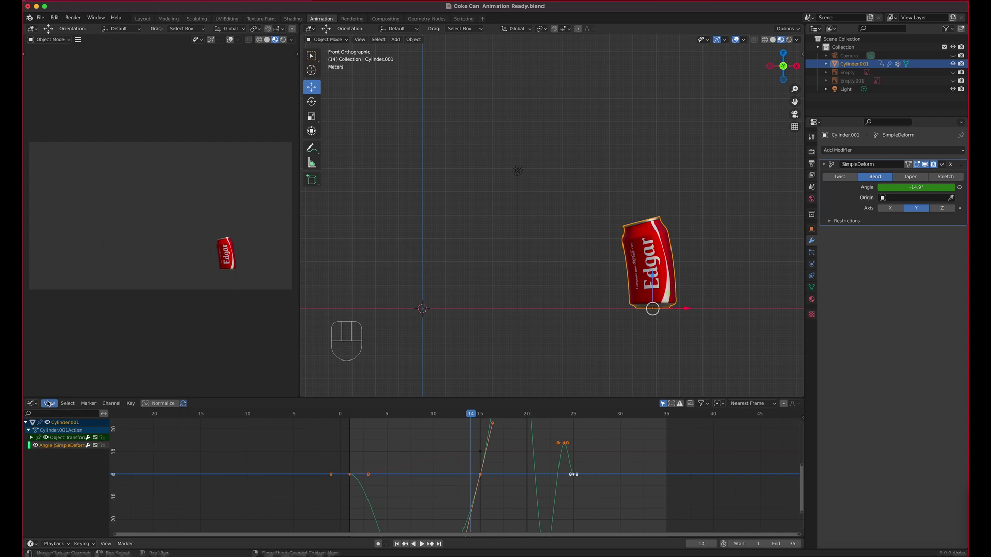
left_click(31, 403)
left_click(32, 403)
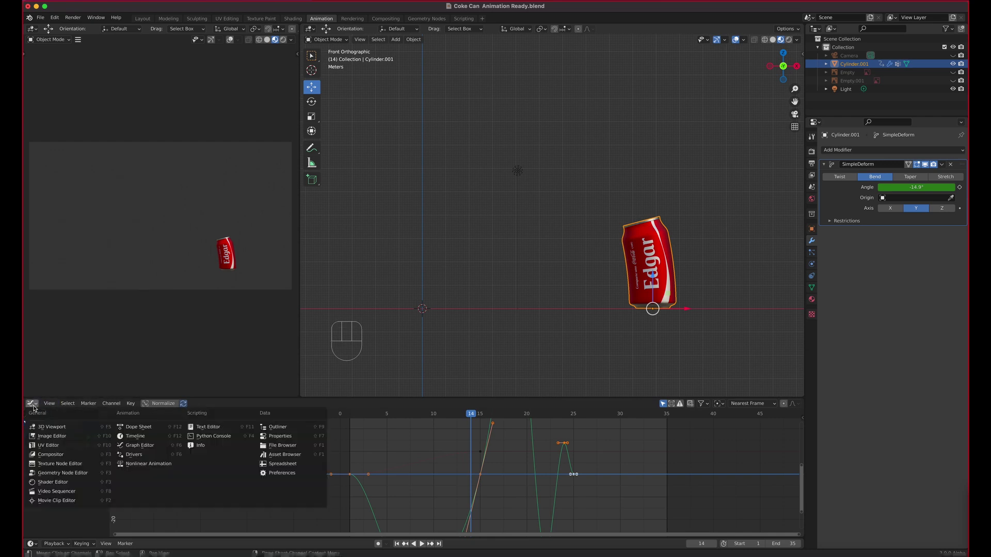
left_click(135, 427)
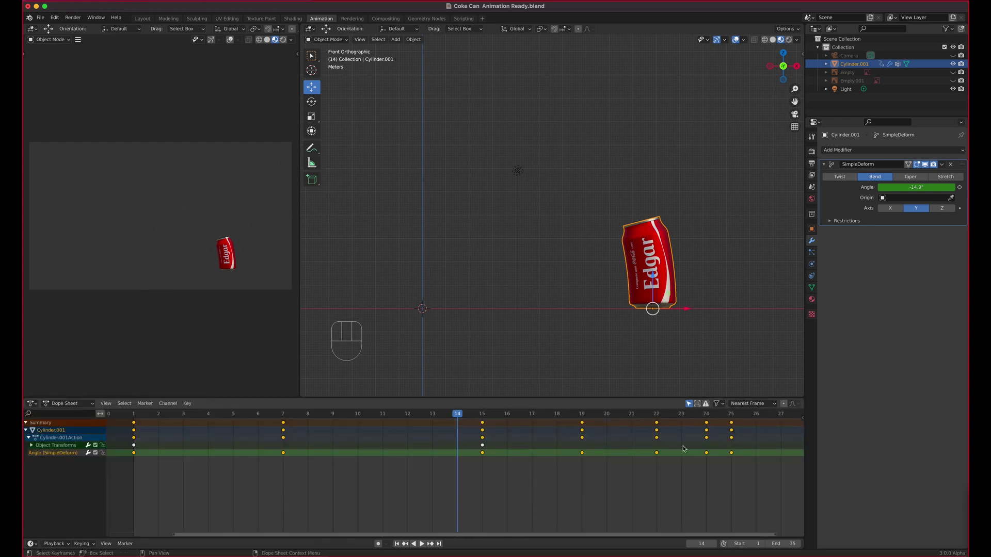
left_click_drag(456, 416, 144, 433)
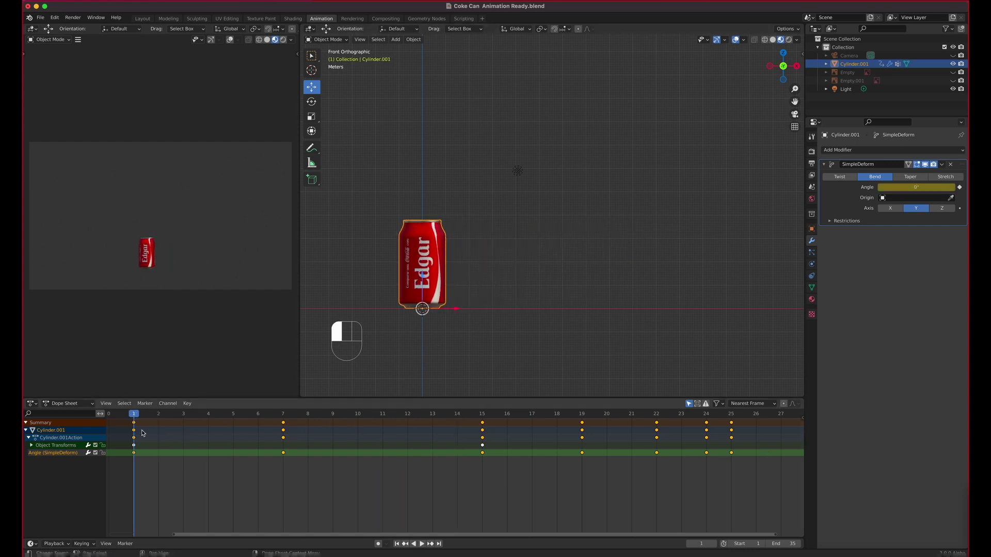
Annotate a 1 beneath the can on frame 1 and a 15 beneath it on frame 15.
left_click(312, 148)
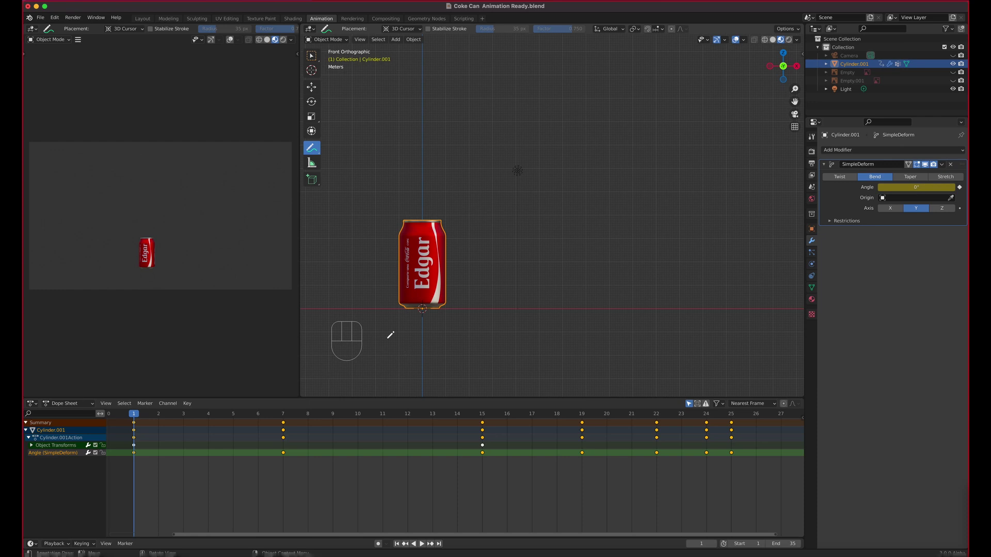
left_click_drag(422, 323, 422, 339)
key("space")
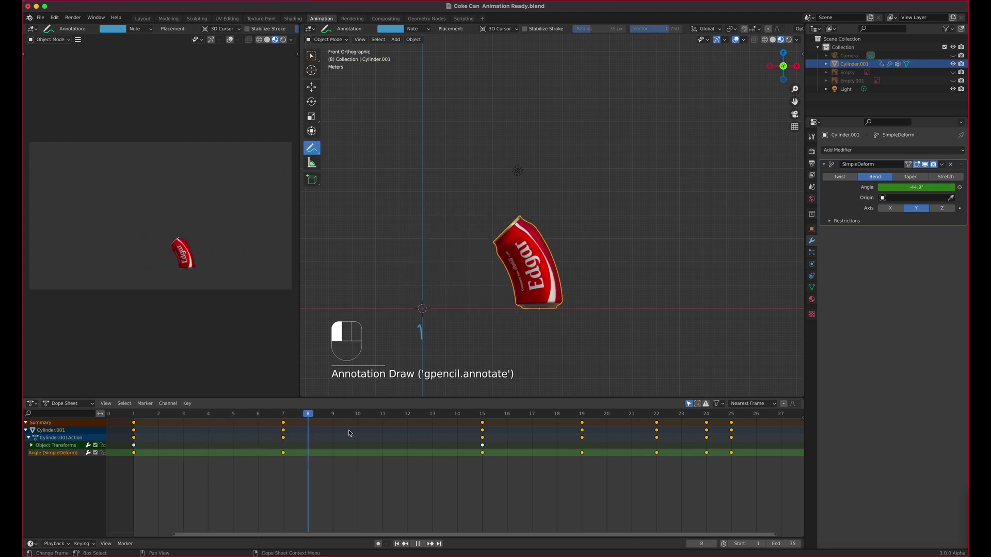
key("space")
mouse_move(645, 326)
left_mouse_down()
mouse_move(645, 334)
mouse_move(658, 327)
mouse_move(655, 342)
left_mouse_up()
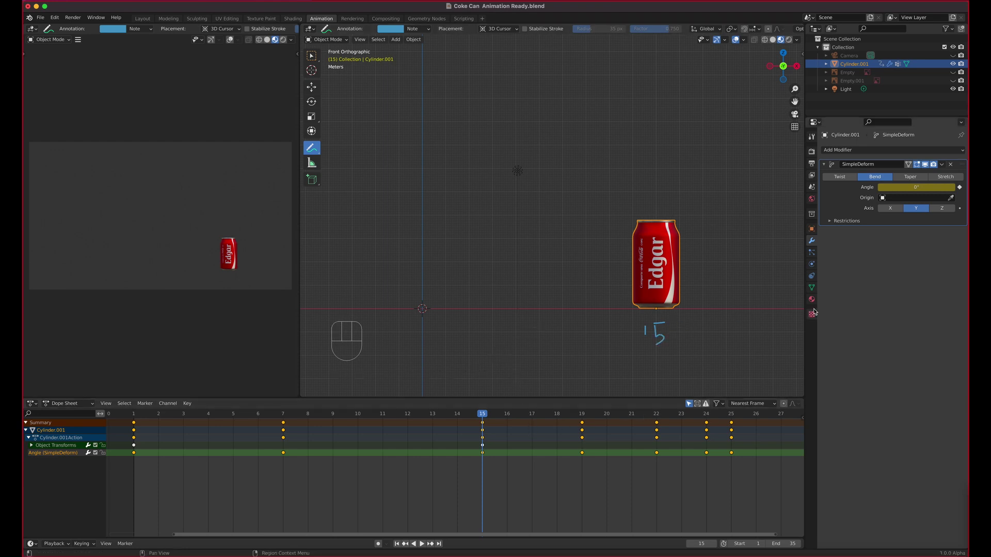
Replay the slide and, on frame 15, annotate a line spanning the can's travel with an X above it.
left_click_drag(482, 417, 135, 439)
key("space")
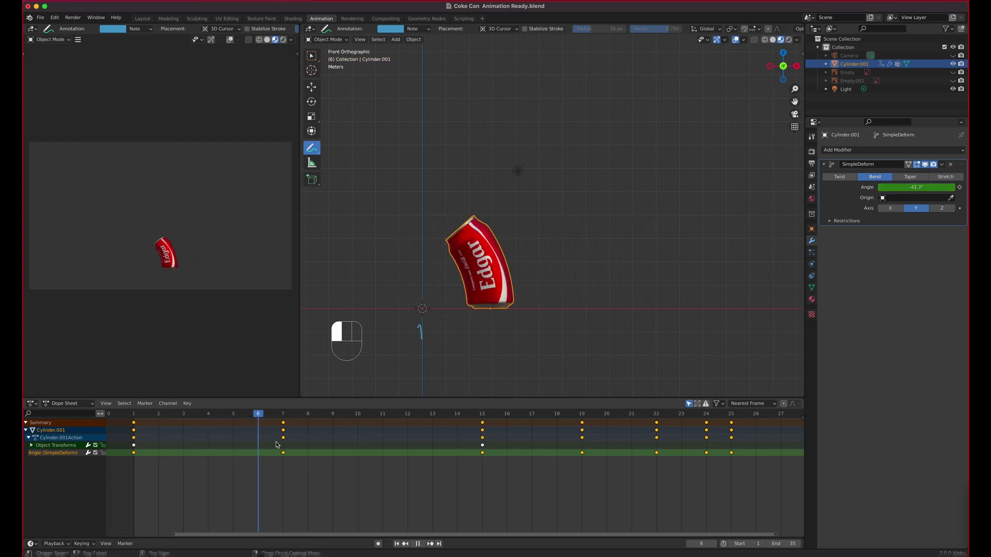
key("space")
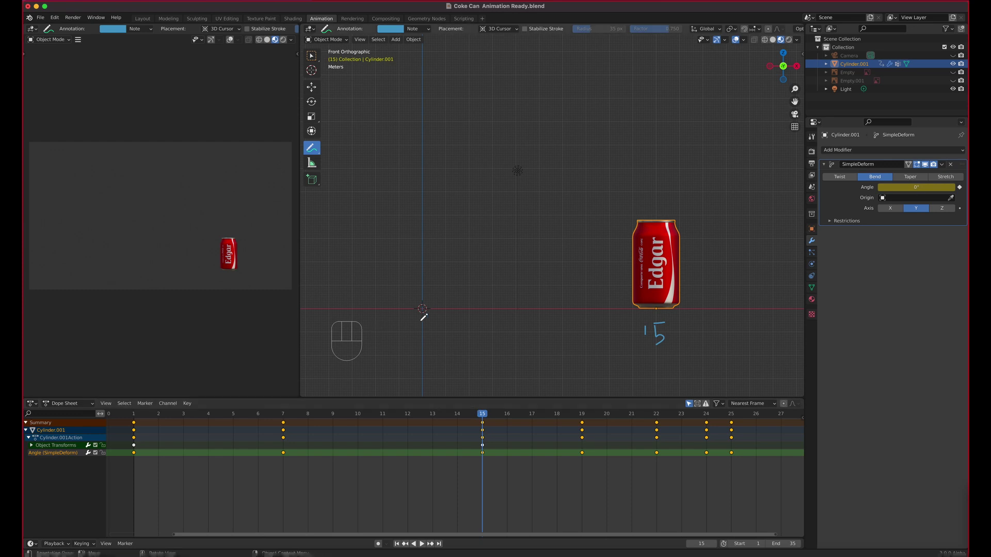
mouse_move(482, 431)
left_mouse_down()
mouse_move(184, 432)
mouse_move(505, 433)
mouse_move(483, 433)
left_mouse_up()
mouse_move(425, 338)
left_mouse_down()
mouse_move(484, 360)
mouse_move(635, 360)
left_mouse_up()
left_click_drag(535, 336, 516, 346)
left_click_drag(514, 334, 540, 350)
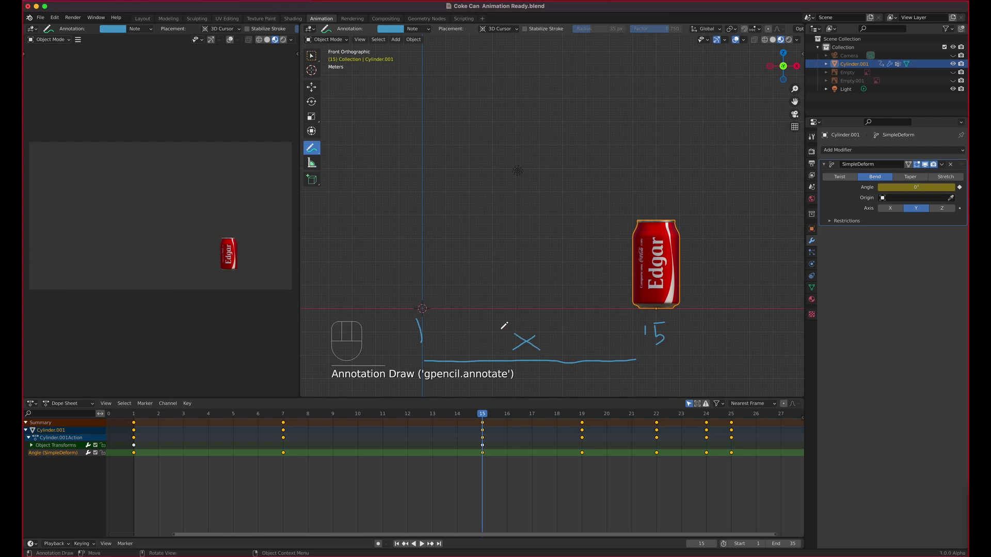
Expand the can's Object Transforms channels and, on frame 1, annotate the heading "Bend" with the note "1 0°" above the can.
left_click(31, 446)
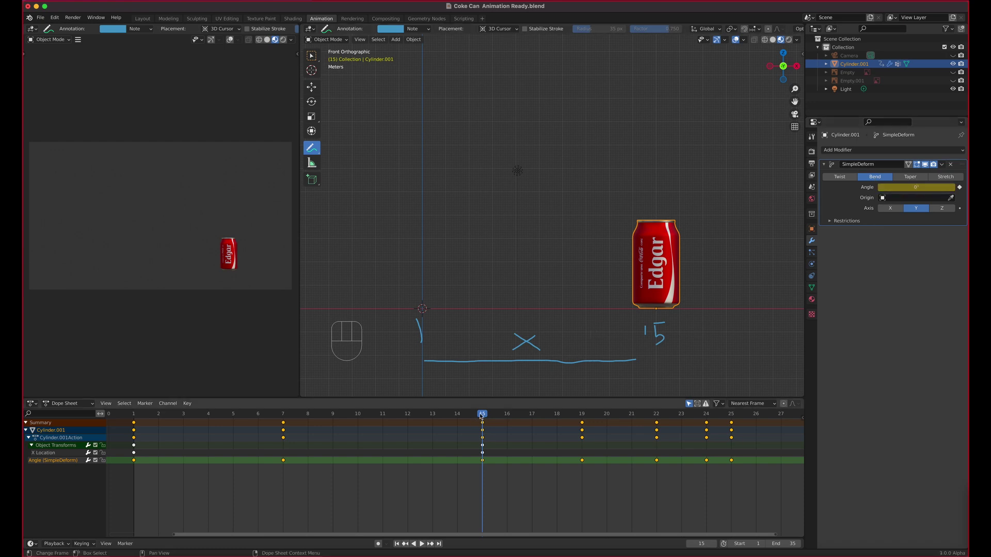
left_click(356, 420)
key("space")
key("Escape")
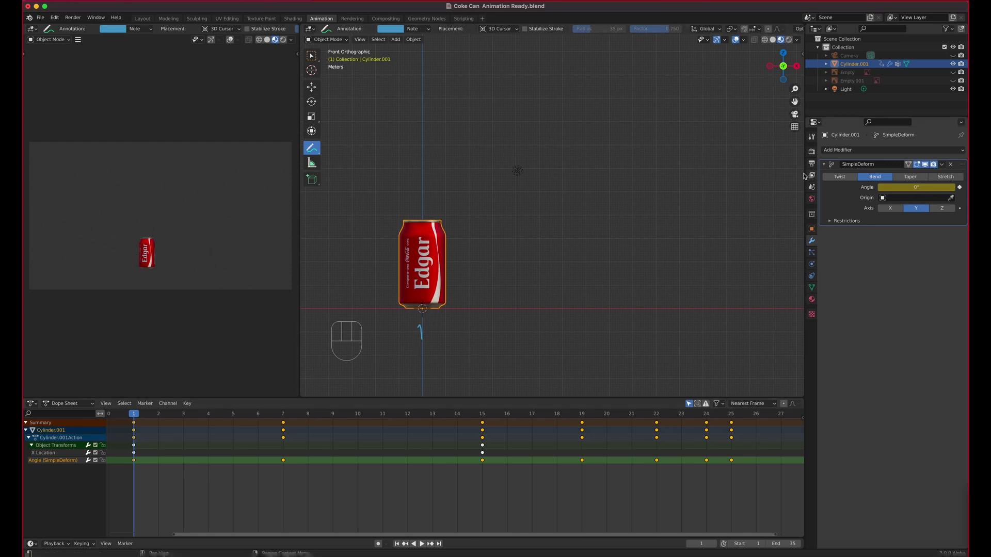
mouse_move(503, 93)
left_mouse_down()
mouse_move(501, 126)
mouse_move(509, 102)
mouse_move(499, 117)
mouse_move(524, 103)
mouse_move(541, 120)
mouse_move(562, 109)
mouse_move(572, 122)
mouse_move(582, 108)
left_mouse_up()
mouse_move(423, 188)
left_mouse_down()
mouse_move(427, 176)
mouse_move(445, 208)
left_mouse_up()
mouse_move(466, 175)
left_mouse_down()
mouse_move(472, 200)
mouse_move(467, 176)
left_mouse_up()
left_click(492, 174)
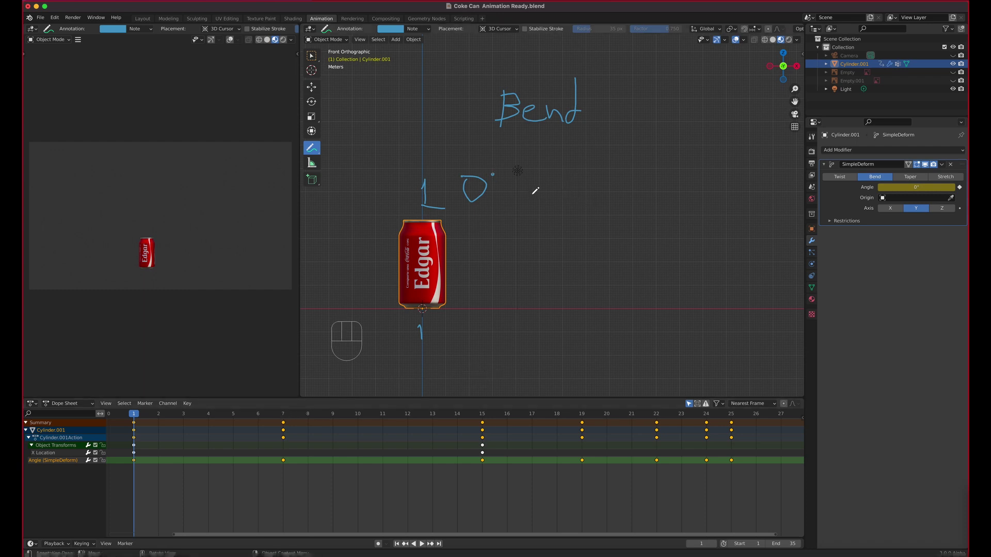
Check the bend on frame 7 and add the handwritten notes "7 -45" and "15 0" beside the first note on frame 1.
mouse_move(541, 180)
left_mouse_down()
mouse_move(563, 180)
mouse_move(550, 205)
left_mouse_up()
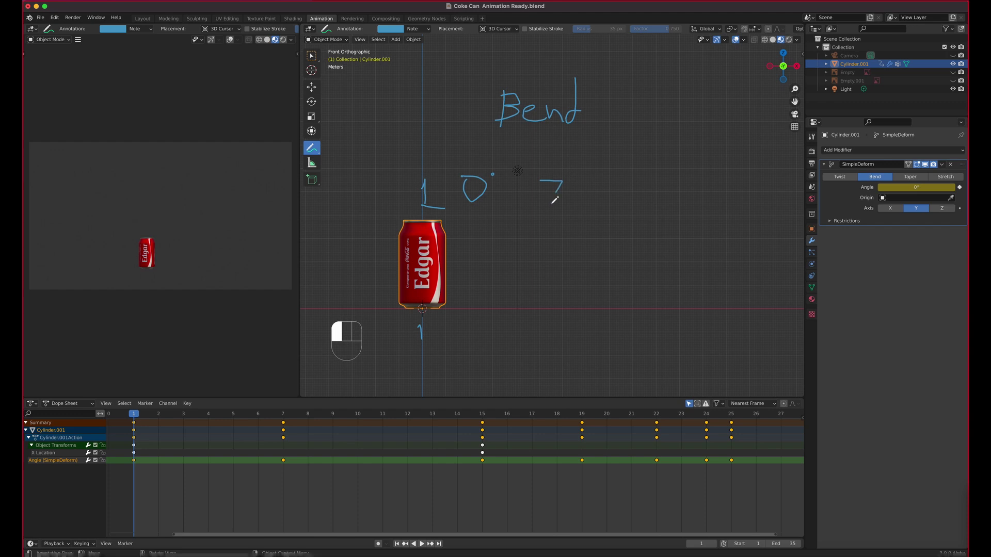
left_click(287, 415)
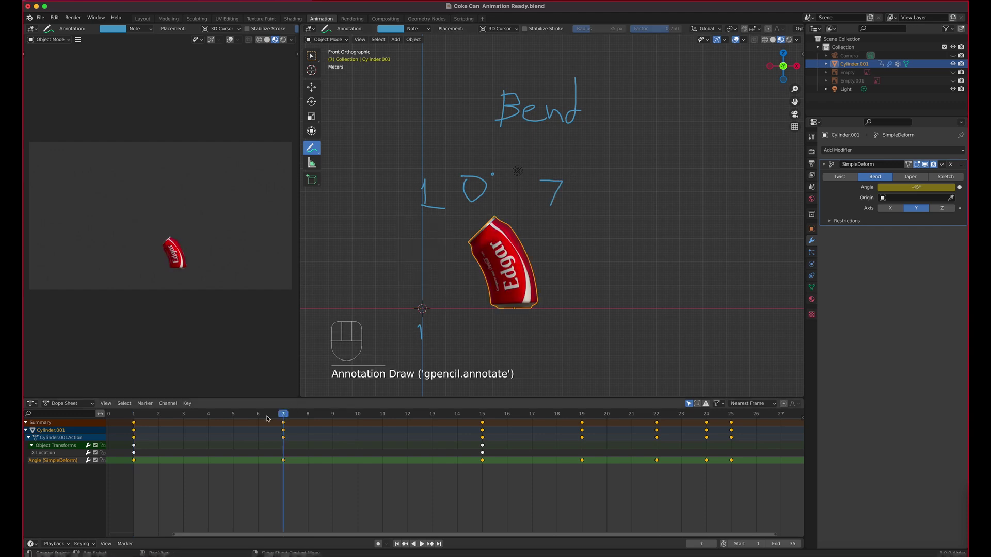
left_click(135, 414)
mouse_move(569, 192)
left_mouse_down()
mouse_move(603, 191)
mouse_move(599, 203)
mouse_move(619, 177)
mouse_move(605, 201)
left_mouse_up()
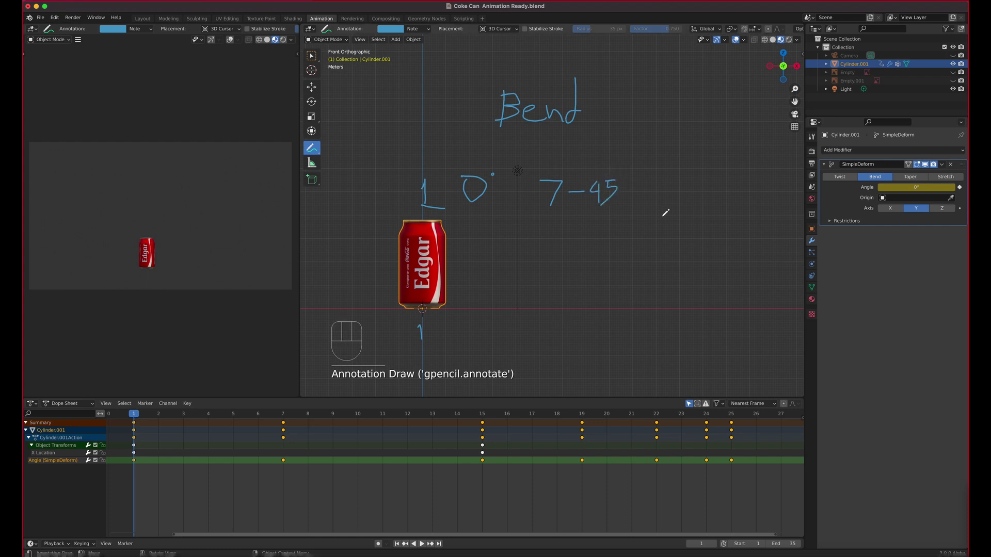
mouse_move(658, 185)
left_mouse_down()
mouse_move(655, 206)
mouse_move(677, 184)
mouse_move(662, 203)
left_mouse_up()
left_click(694, 194)
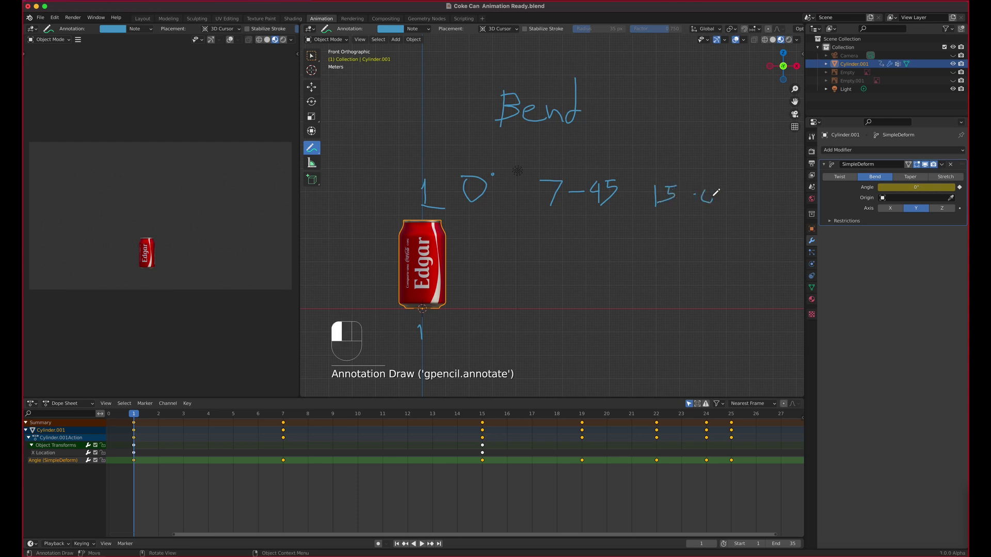
left_click_drag(711, 187, 709, 190)
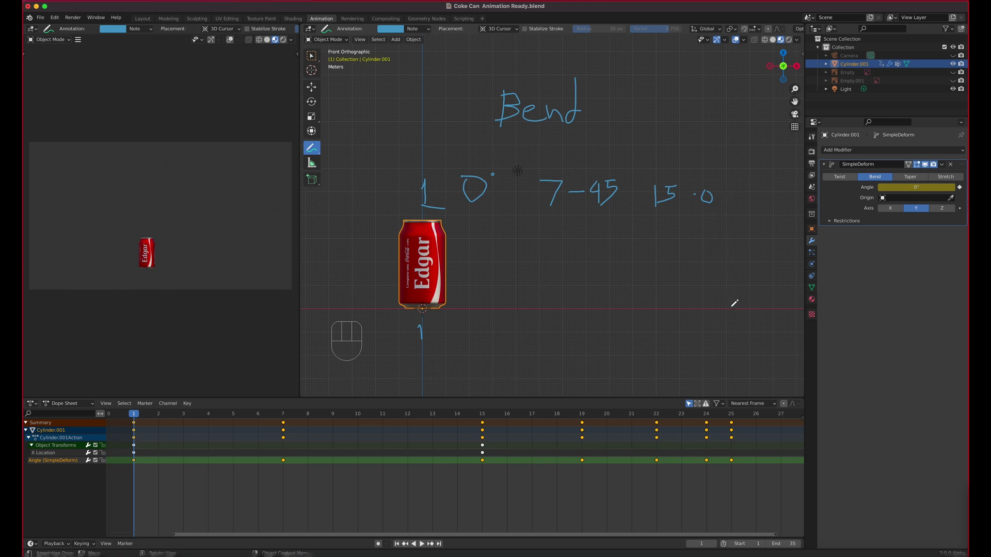
Sketch a fan of curved strokes near the slide's end on frame 1 to illustrate the can swaying back and forth.
left_click_drag(740, 289, 785, 239)
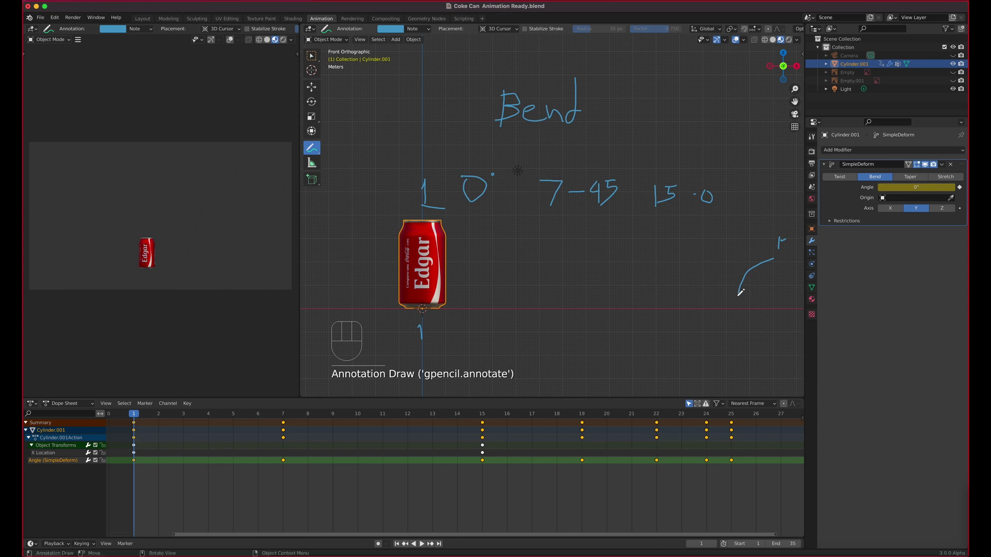
left_click_drag(740, 297, 706, 265)
key("super+z")
left_click_drag(741, 292, 723, 244)
mouse_move(741, 291)
left_mouse_down()
mouse_move(758, 248)
mouse_move(741, 256)
mouse_move(735, 309)
left_mouse_up()
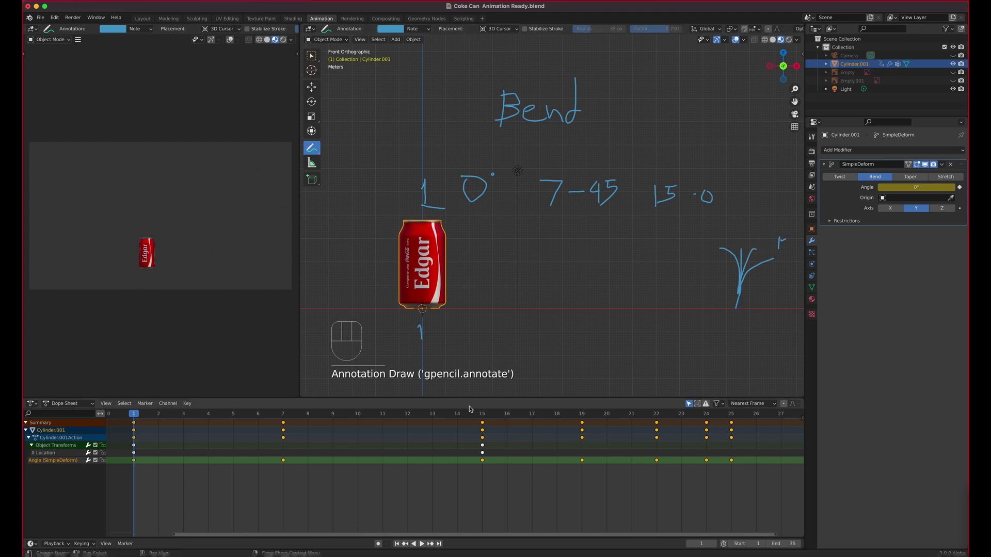
Move the playhead through the bend keyframes on frames 19, 22, 24 and 25 to examine how the can settles.
mouse_move(429, 414)
left_mouse_down()
mouse_move(484, 416)
mouse_move(332, 417)
mouse_move(589, 432)
mouse_move(583, 426)
left_mouse_up()
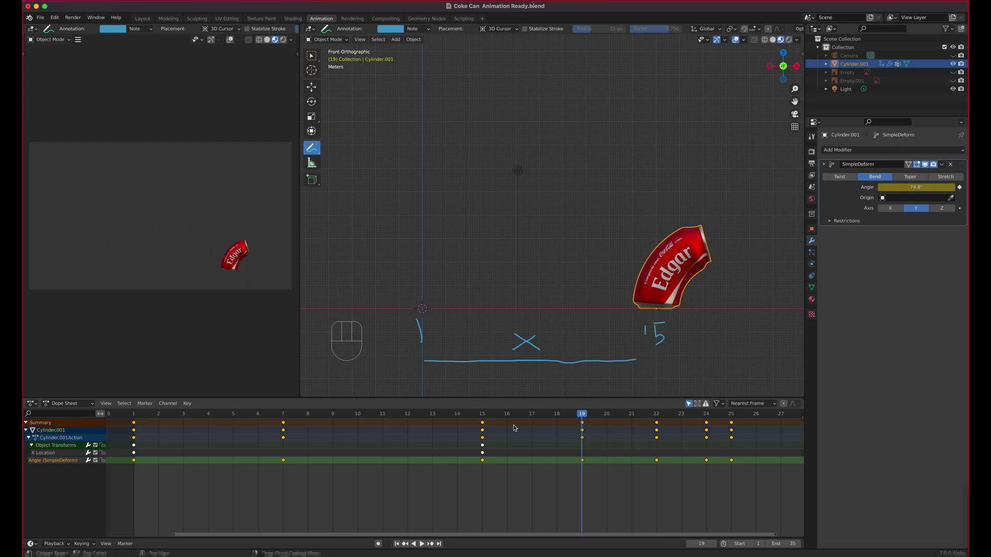
mouse_move(587, 417)
left_mouse_down()
mouse_move(651, 422)
mouse_move(582, 418)
left_mouse_up()
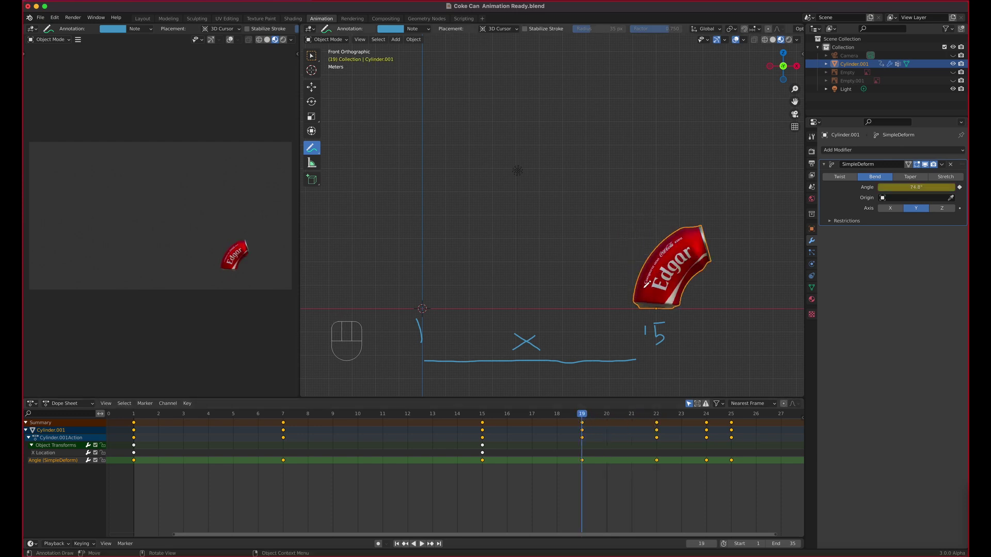
left_click(655, 413)
left_click_drag(657, 418, 706, 418)
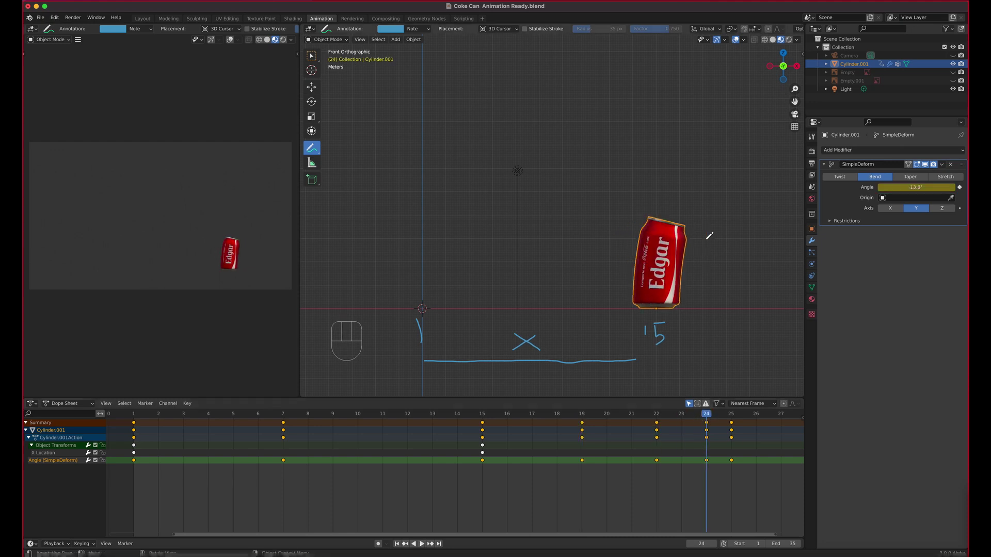
left_click(731, 417)
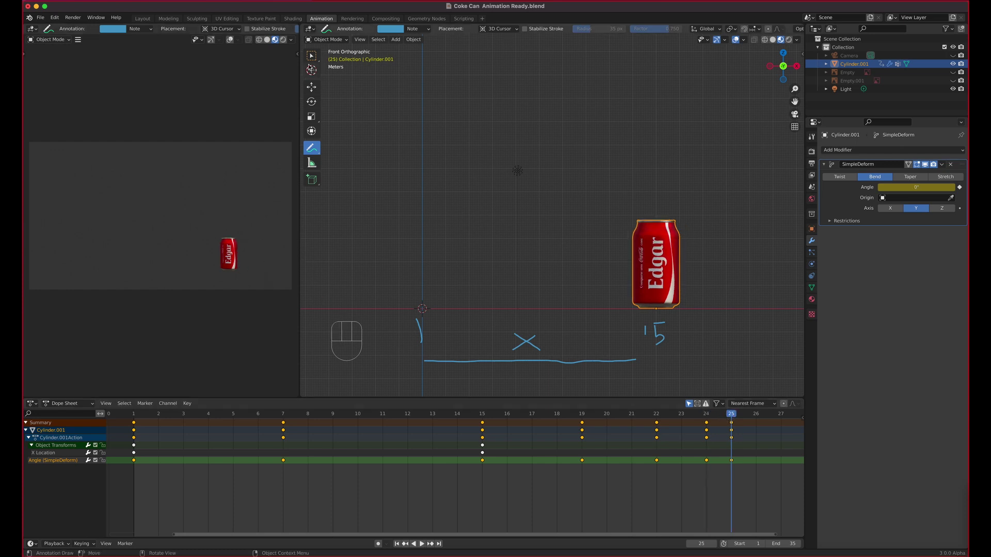
Switch to the Modeling workspace and put the can into Object Mode.
left_click(168, 19)
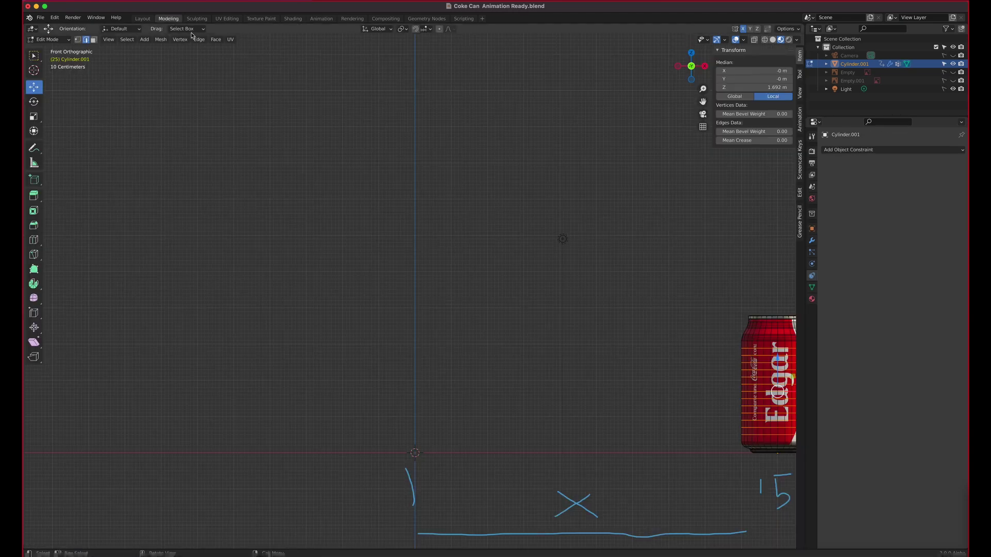
left_click(143, 18)
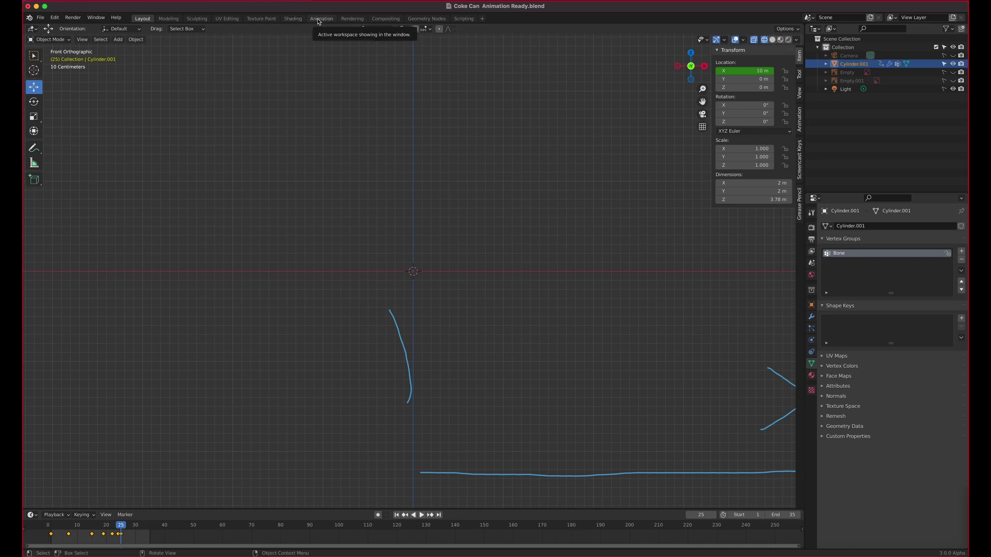
left_click(170, 19)
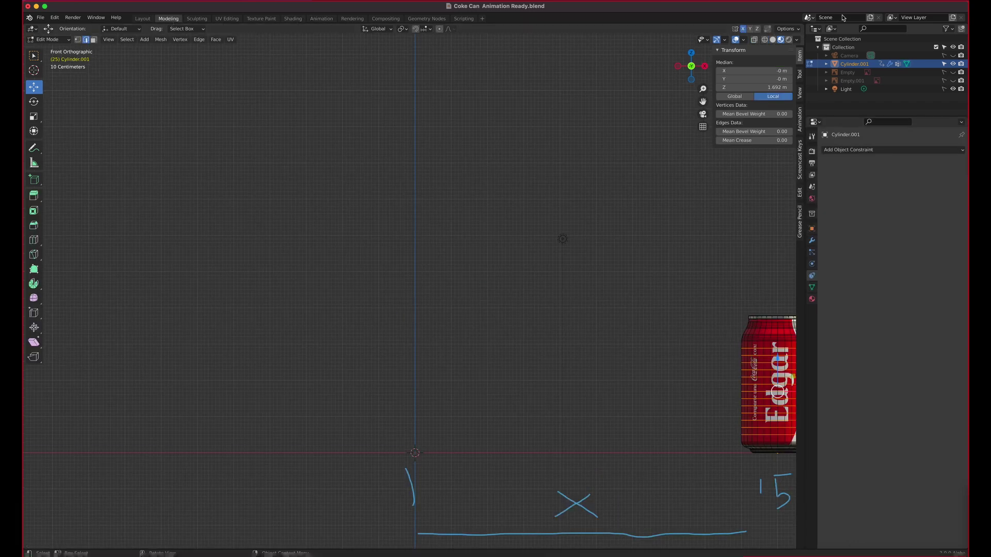
left_click(744, 41)
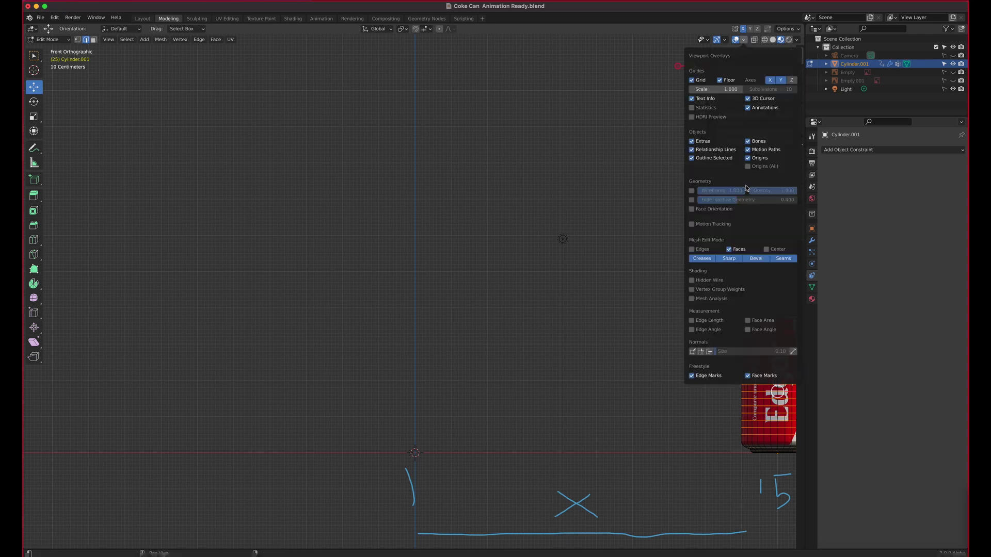
left_click(61, 40)
left_click(52, 45)
Play the can animation in the larger viewport, then return to the Animation workspace and stop playback.
middle_click_drag(695, 363, 483, 325, "shift")
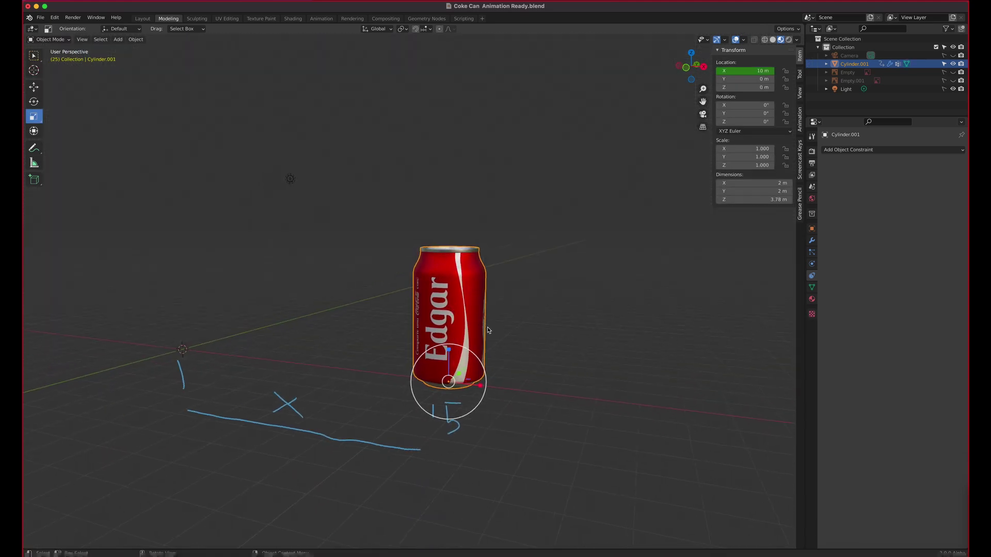
key("space")
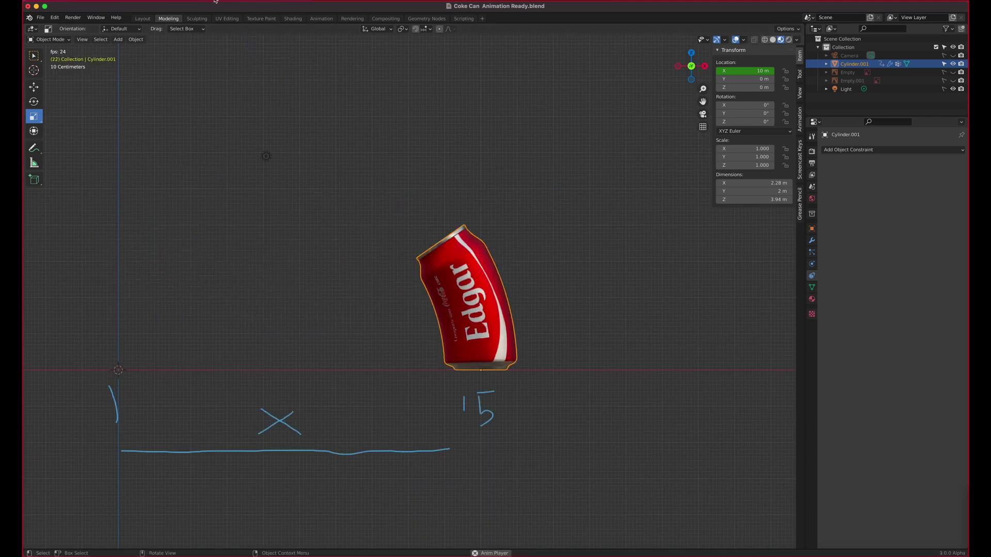
left_click(321, 18)
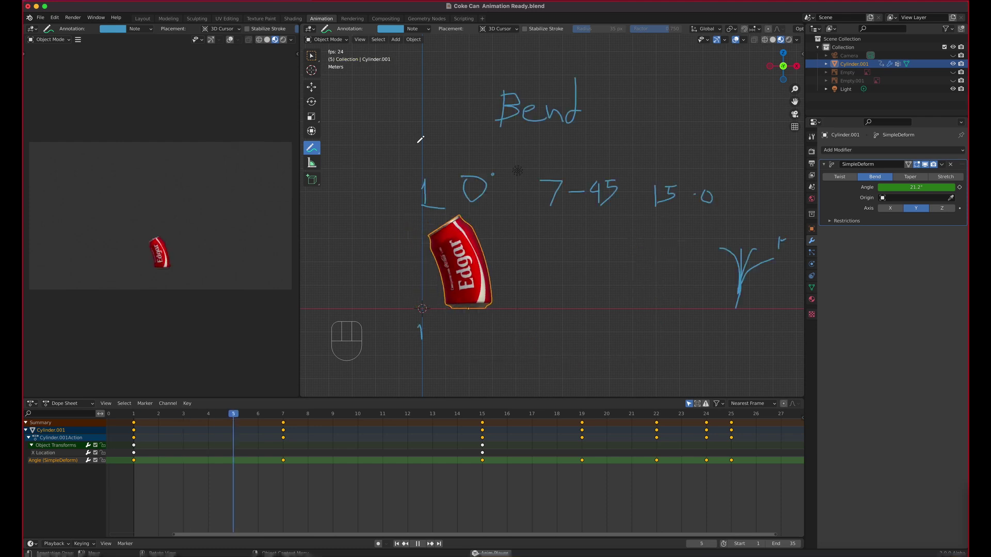
key("space")
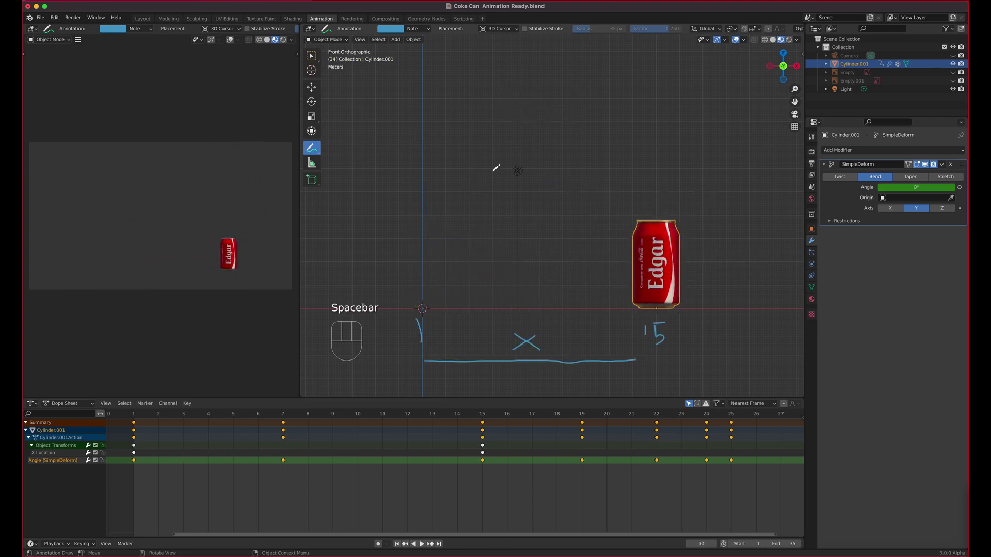